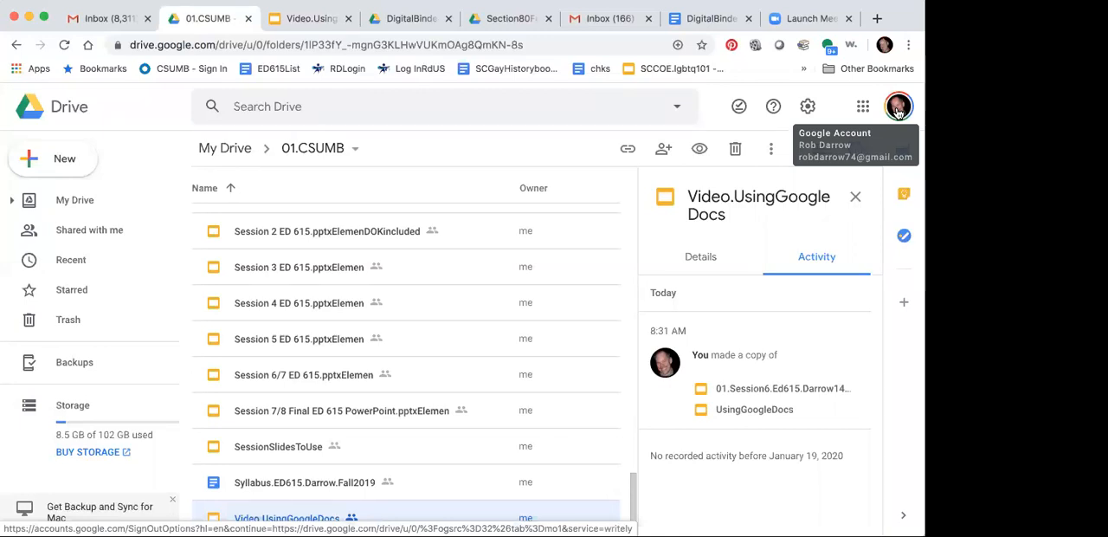
Step: Switch Google Drive to the csumb.edu account and open that account's My Drive
click(898, 108)
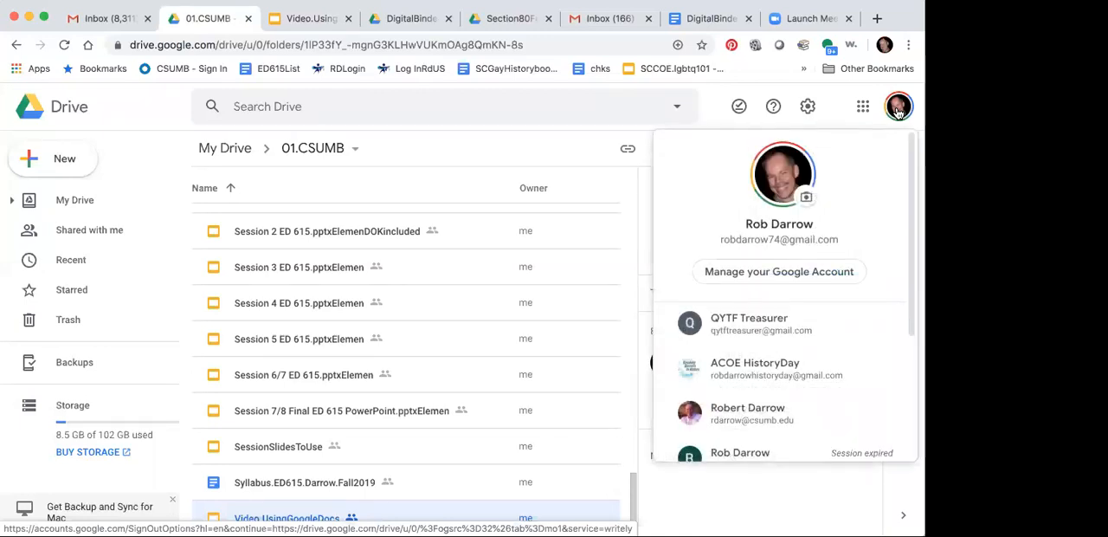
scroll(807, 363, down, 1)
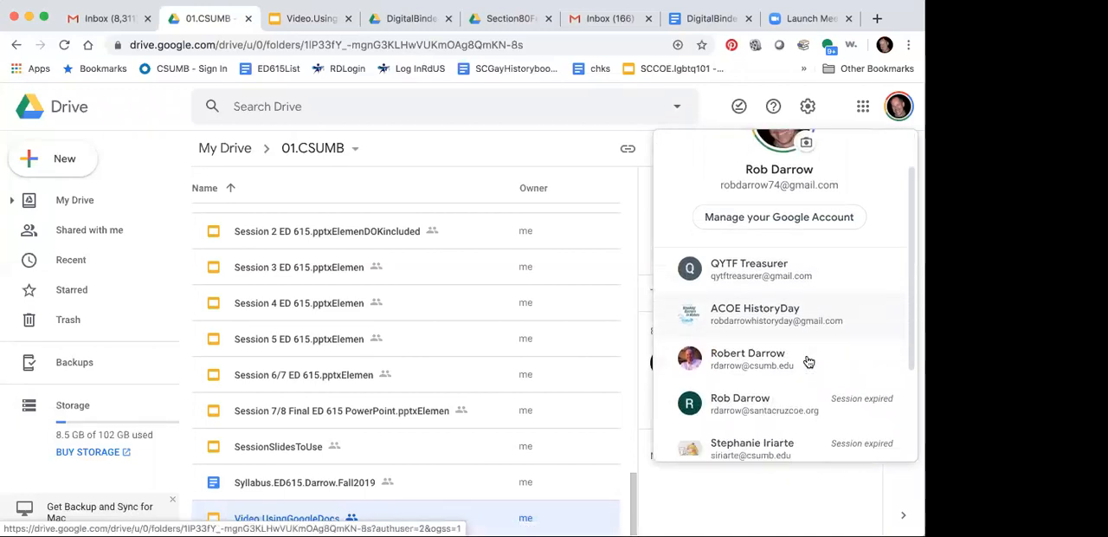
click(758, 365)
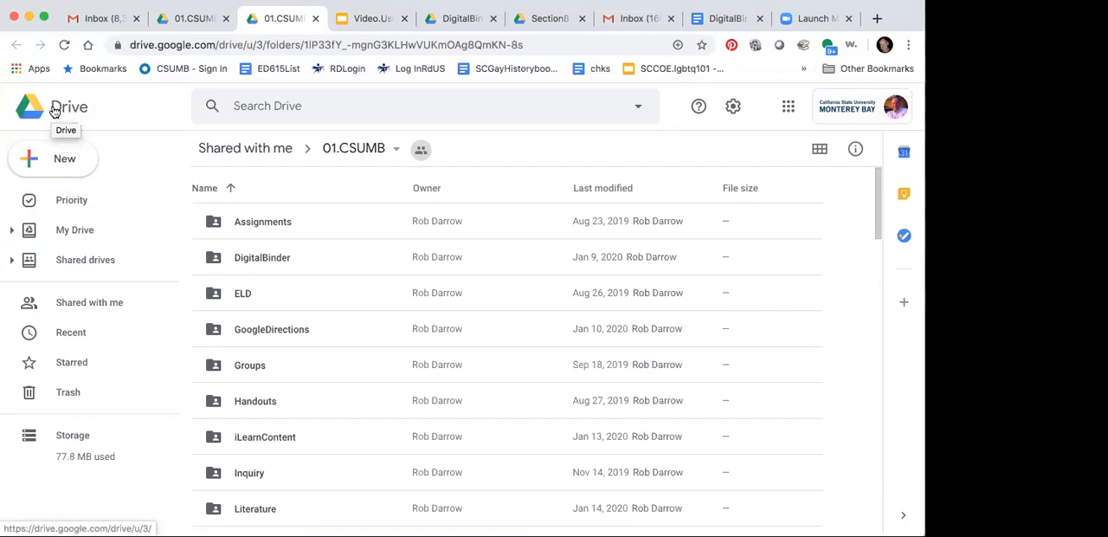
click(54, 110)
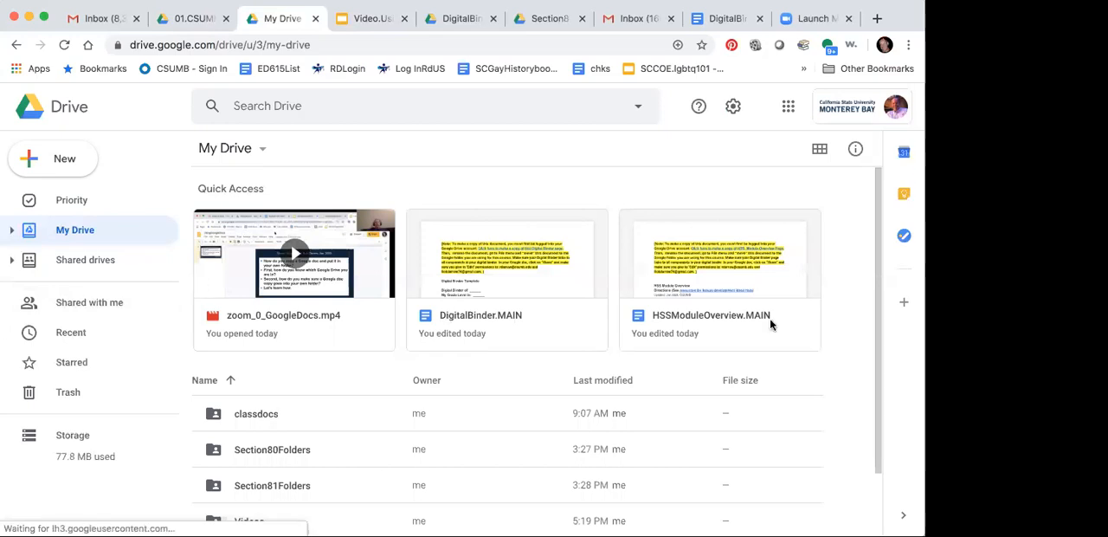
scroll(806, 320, down, 2)
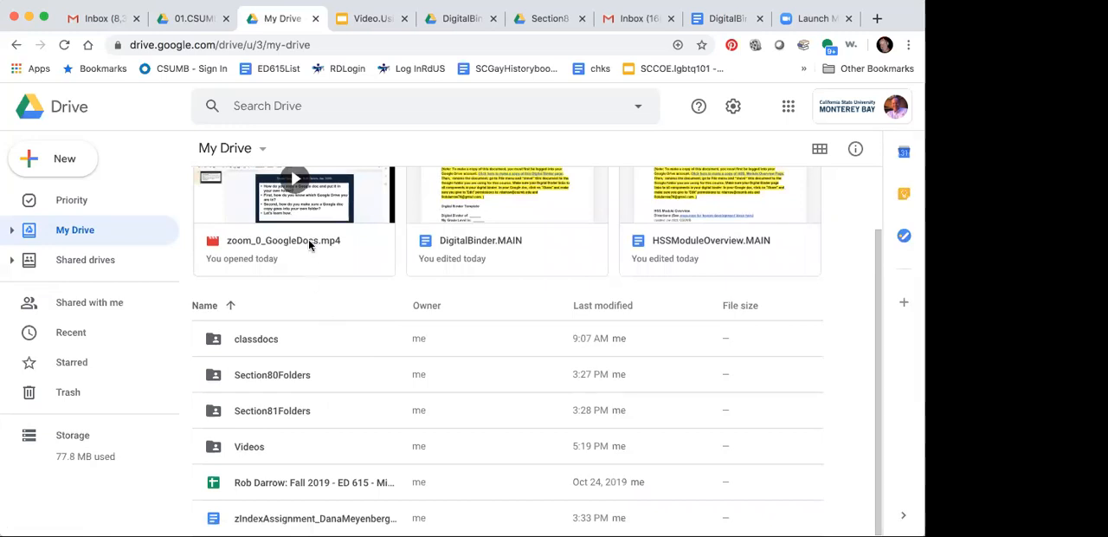
Step: Review the list of topics in the Video.UsingGoogleDocs presentation and return to My Drive
click(323, 212)
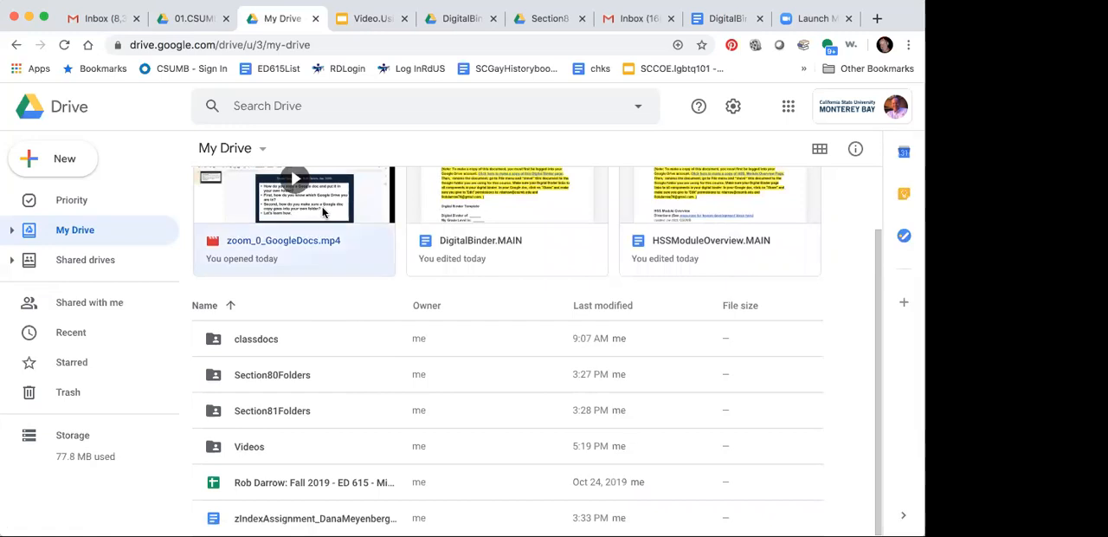
click(363, 18)
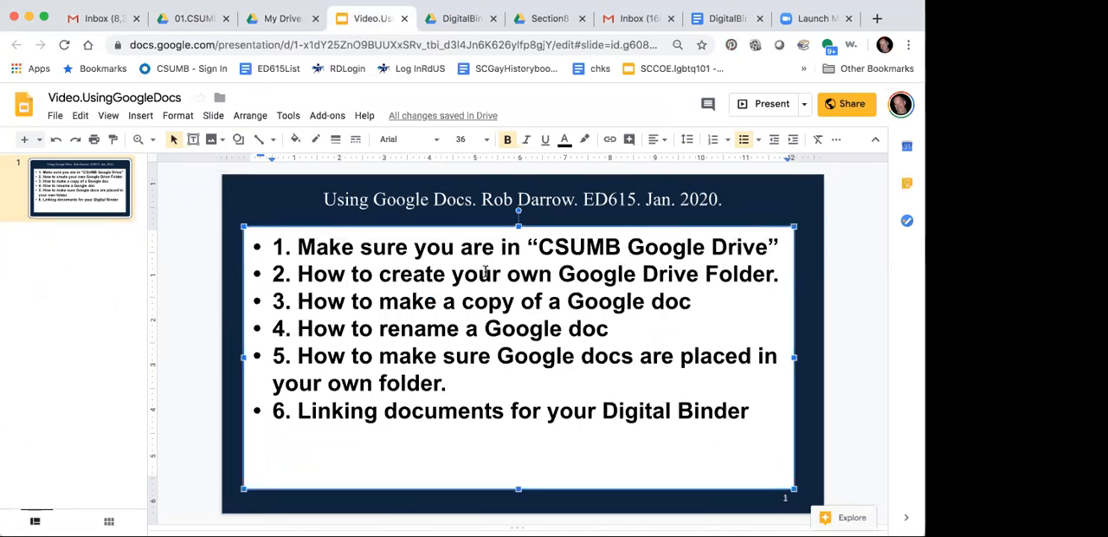
click(279, 19)
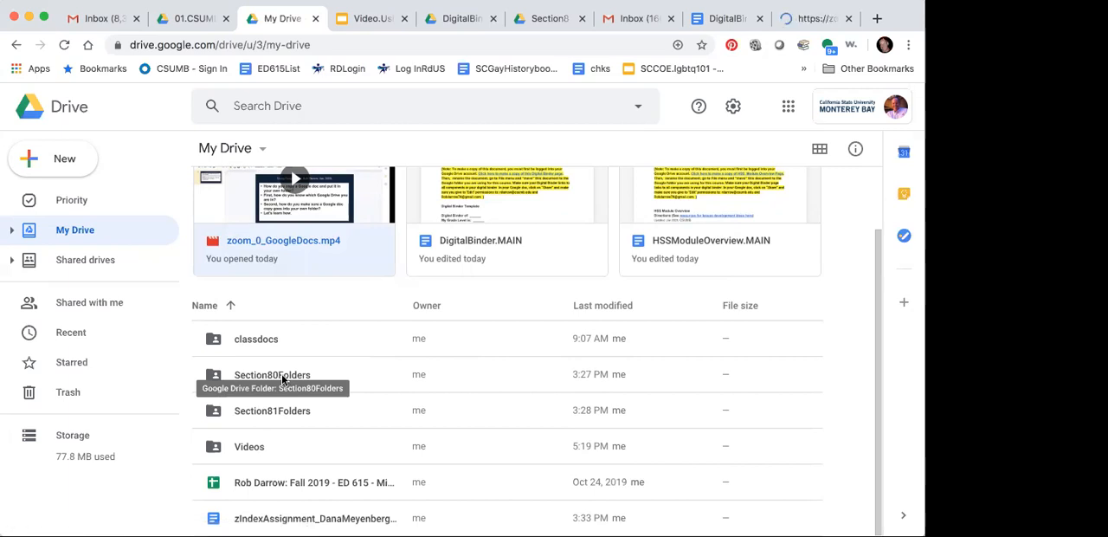
Step: Create a new folder inside Section80Folders, named with the owner's surname followed by Sample2
double_click(281, 373)
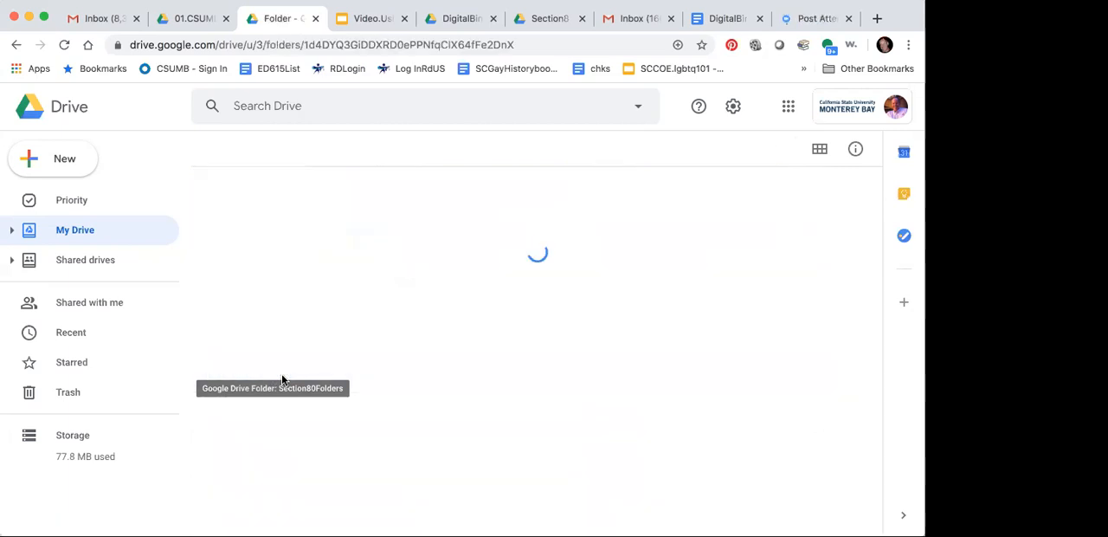
click(64, 159)
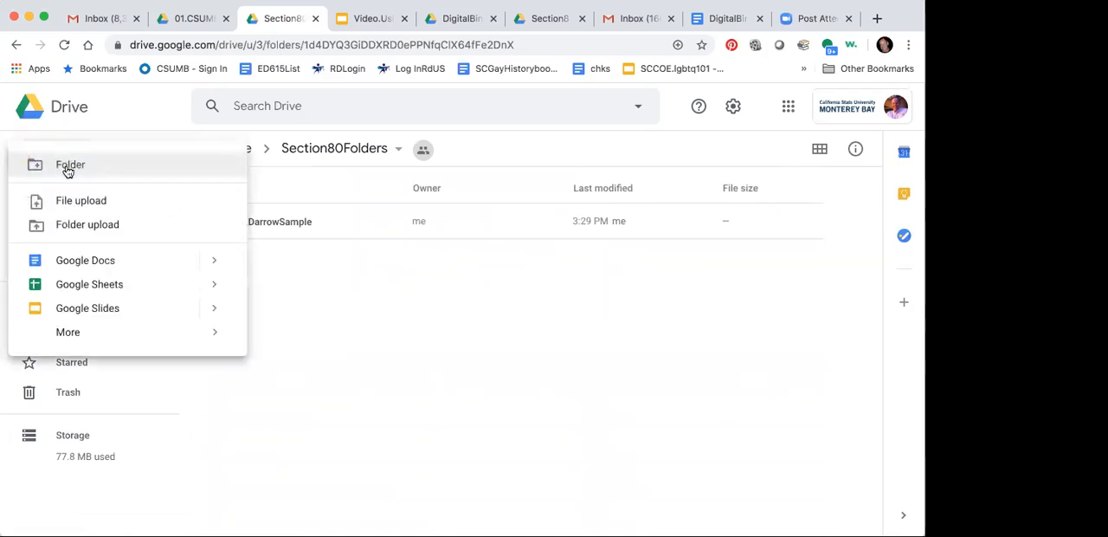
click(71, 170)
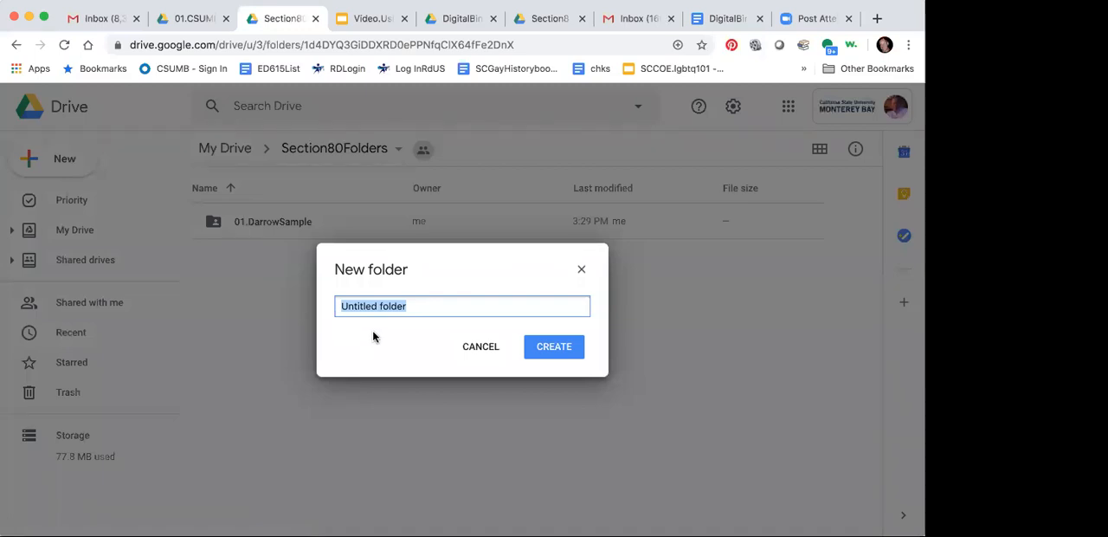
text(DarrowSample2)
click(558, 350)
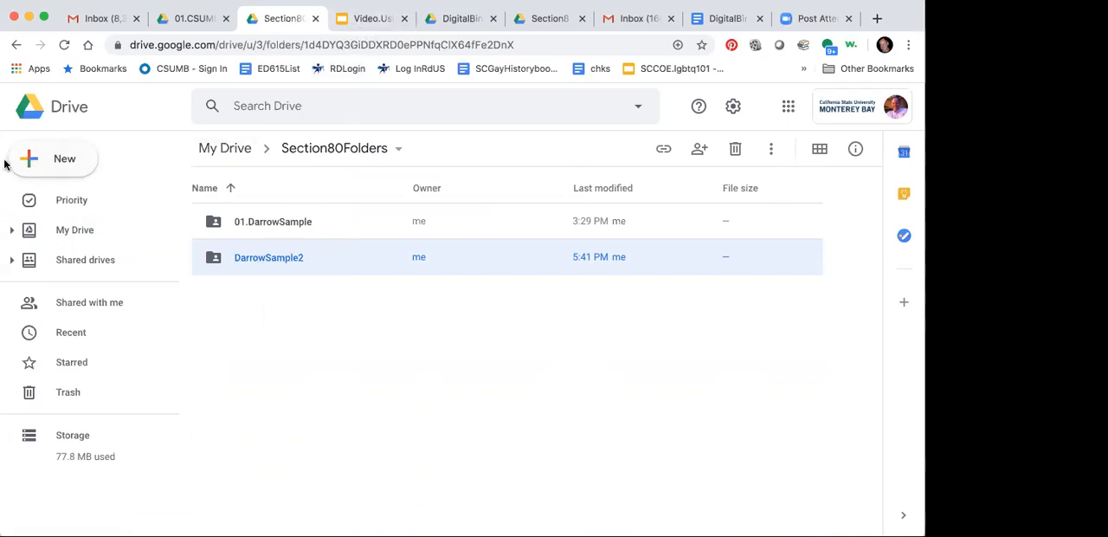
Step: Check the options for creating new items, and look at the Video.UsingGoogleDocs outline again before returning to Section80Folders
click(47, 164)
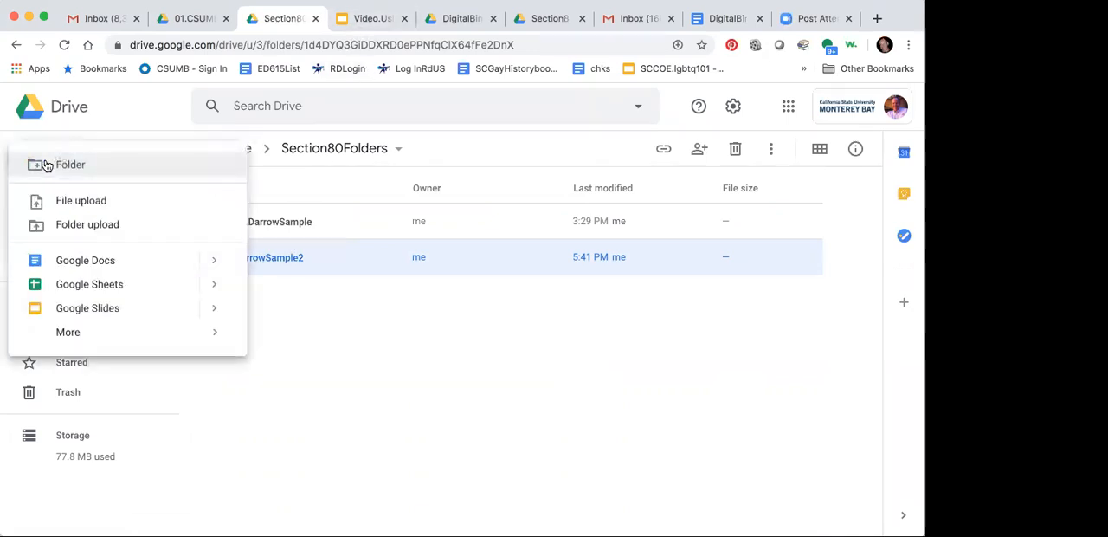
click(117, 115)
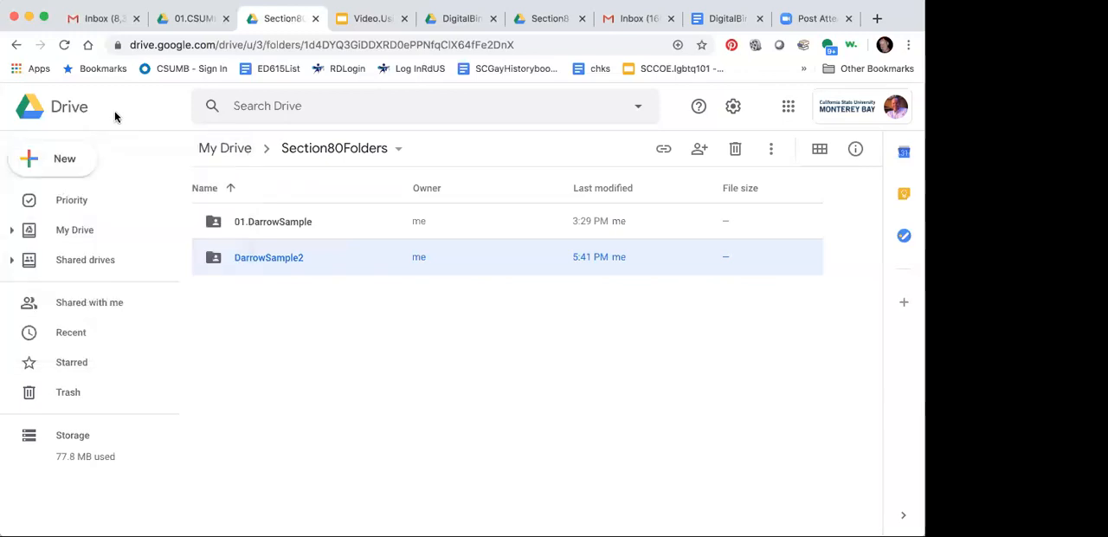
click(385, 27)
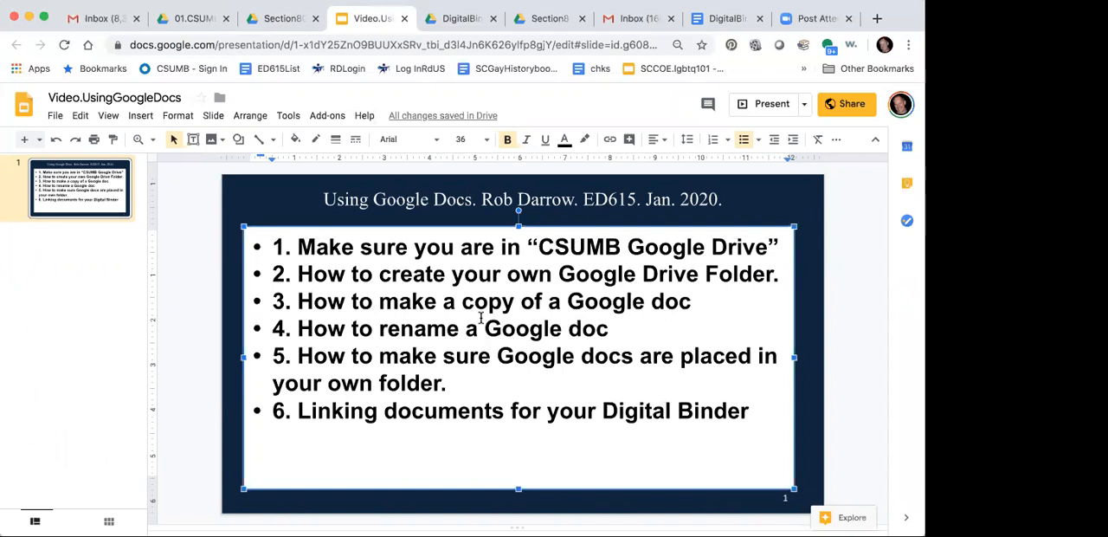
click(276, 21)
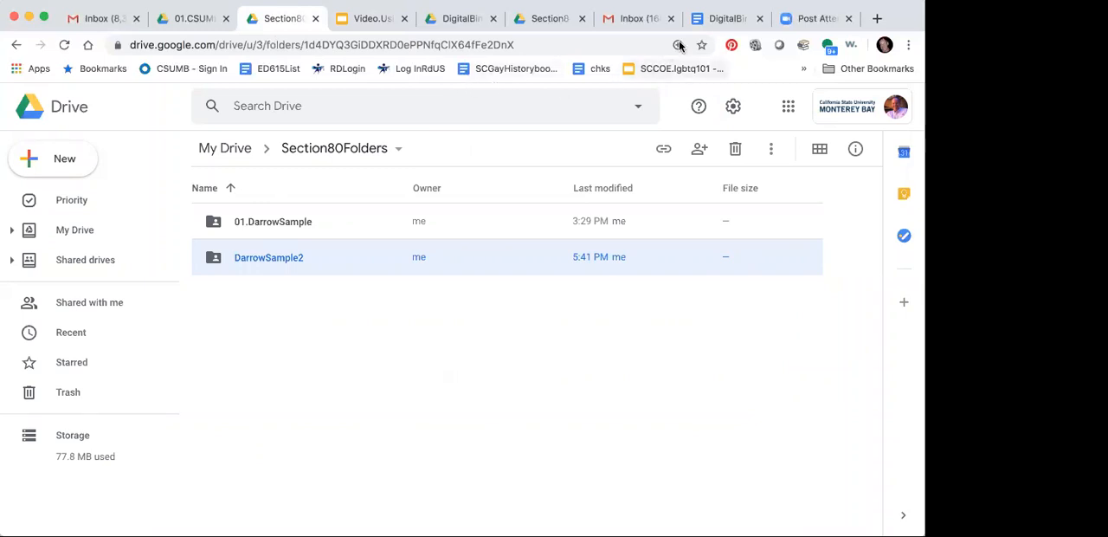
Step: Make a copy of DigitalBinder.Copy through the copy link in the highlighted note of DigitalBinder.MAIN
click(726, 19)
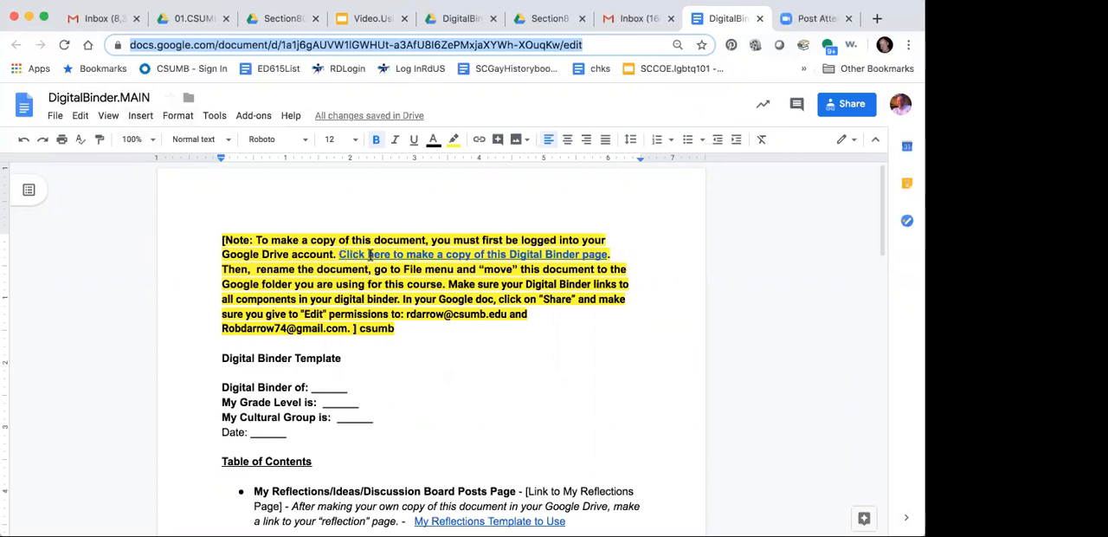
click(614, 254)
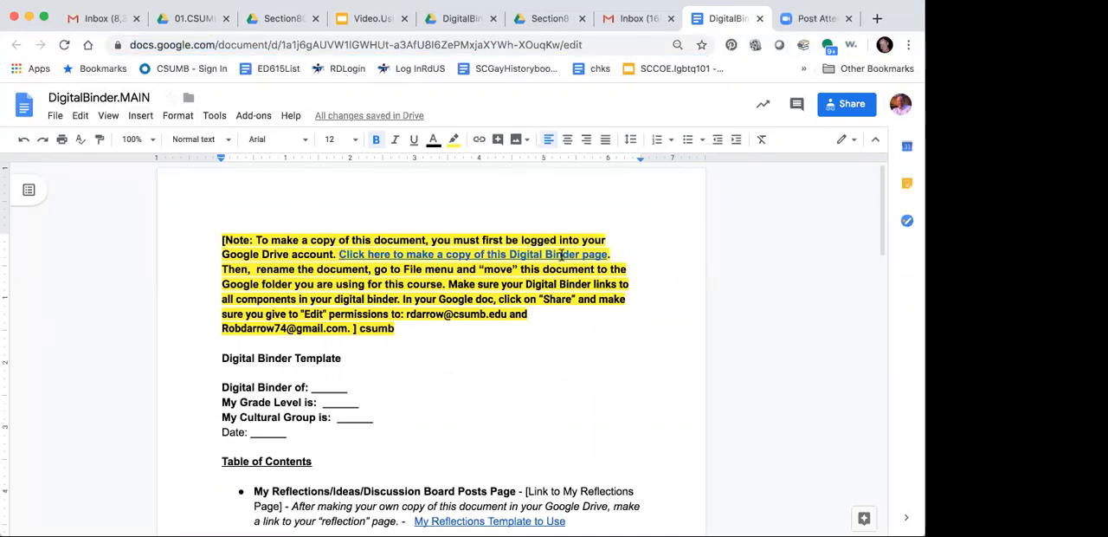
click(475, 253)
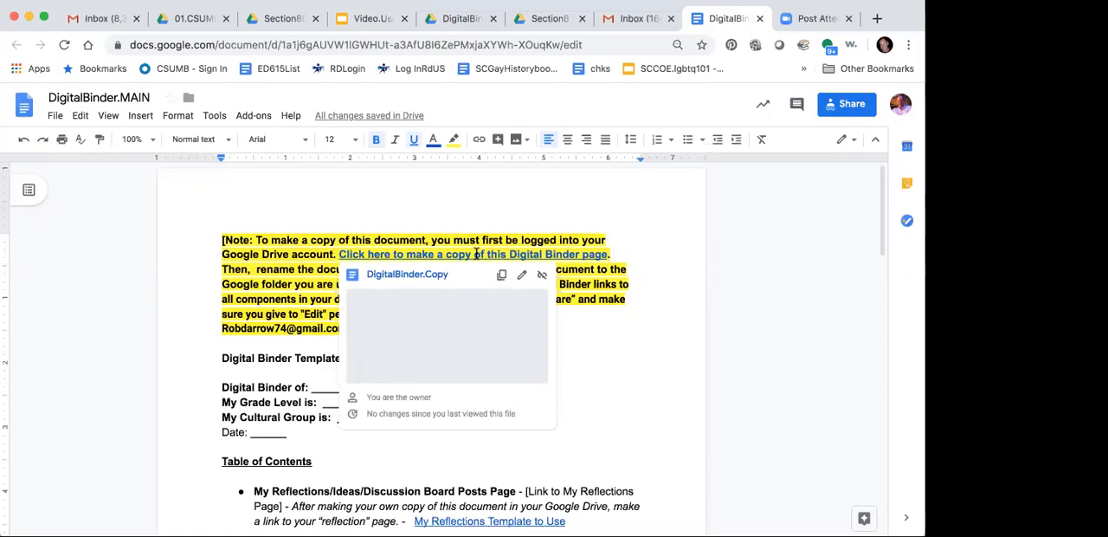
click(424, 277)
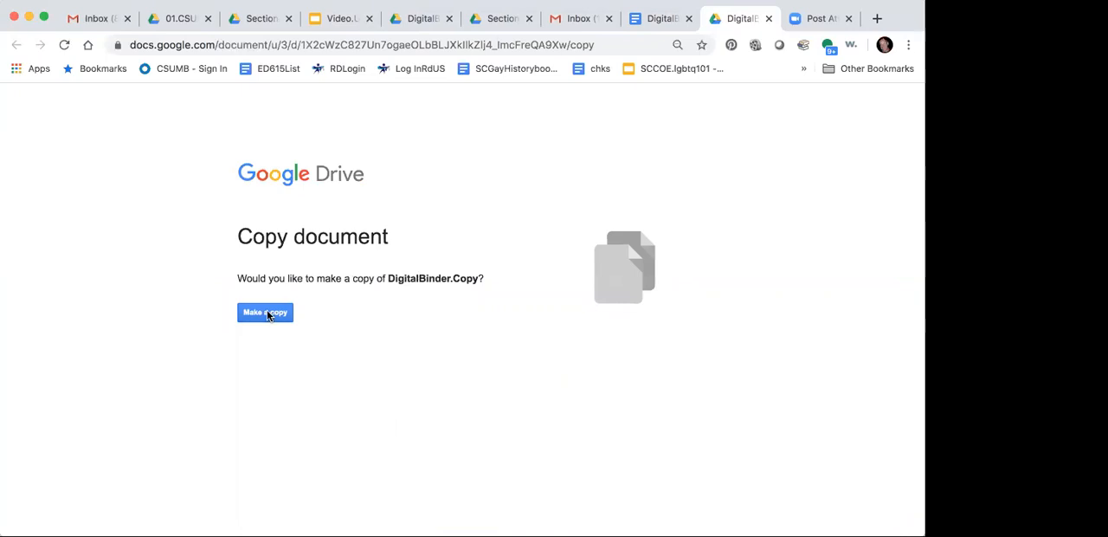
click(268, 315)
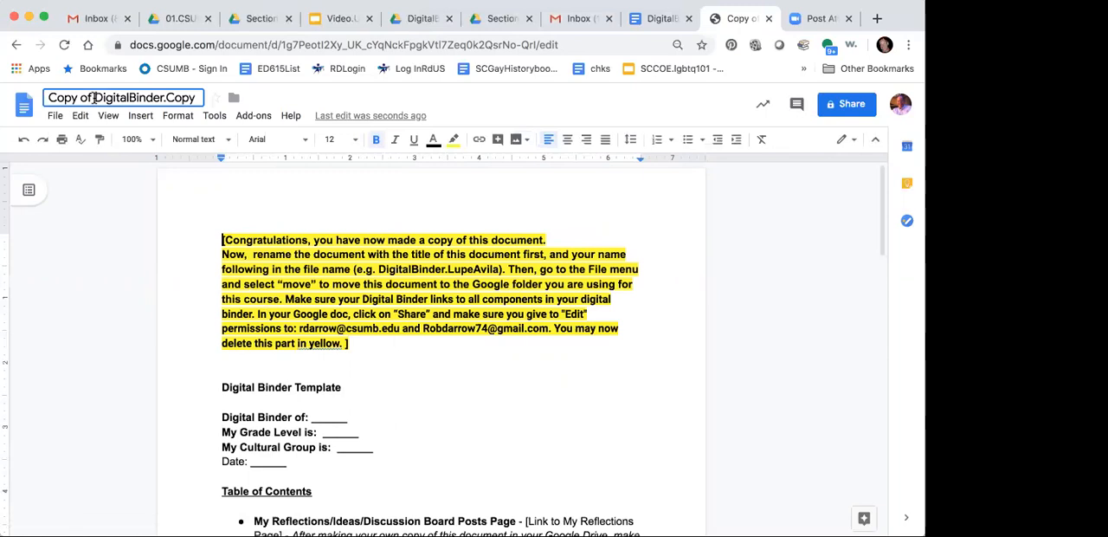
Step: Rename the copied document as DigitalBinder followed by a period and the owner's full name without spaces
click(94, 98)
key(BackSpace)
key(BackSpace)
key(BackSpace)
key(BackSpace)
key(BackSpace)
key(BackSpace)
key(BackSpace)
key(BackSpace)
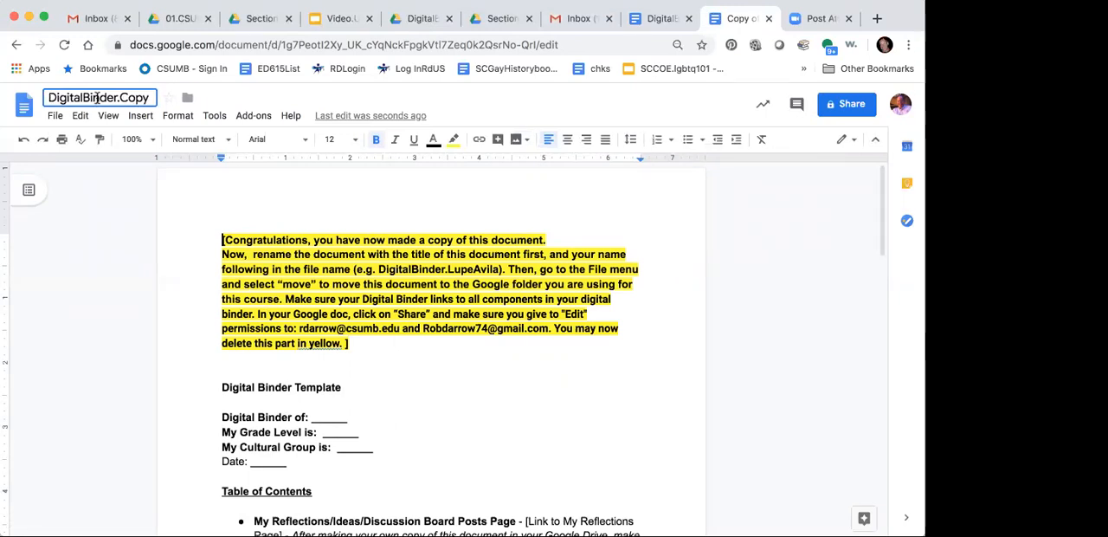
key(BackSpace)
key(BackSpace)
key(BackSpace)
key(BackSpace)
text(RobDarrow)
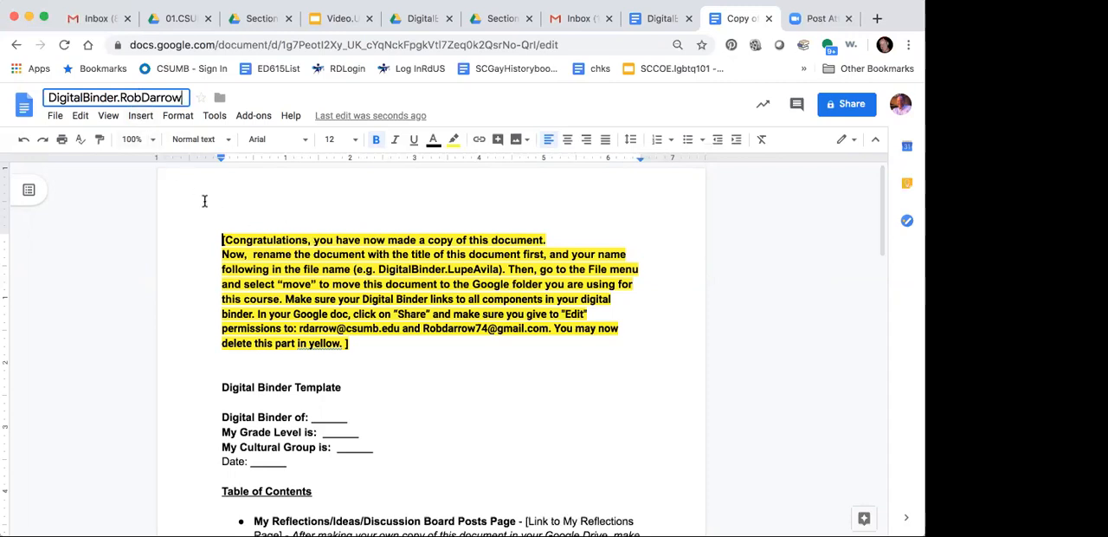
Step: Move the renamed Digital Binder document into the new Sample2 folder inside Section80Folders, and close the document
click(54, 116)
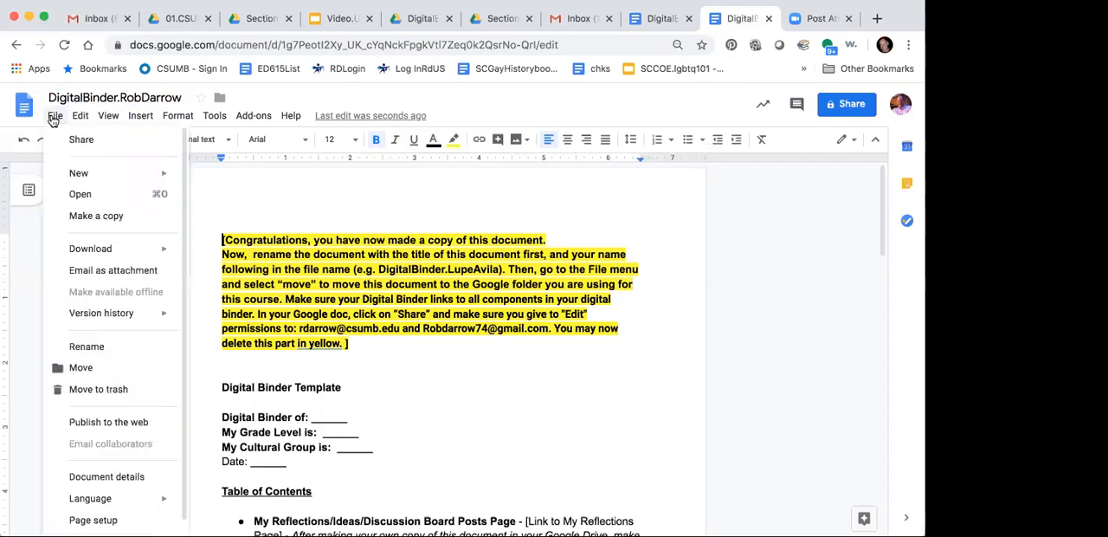
click(82, 369)
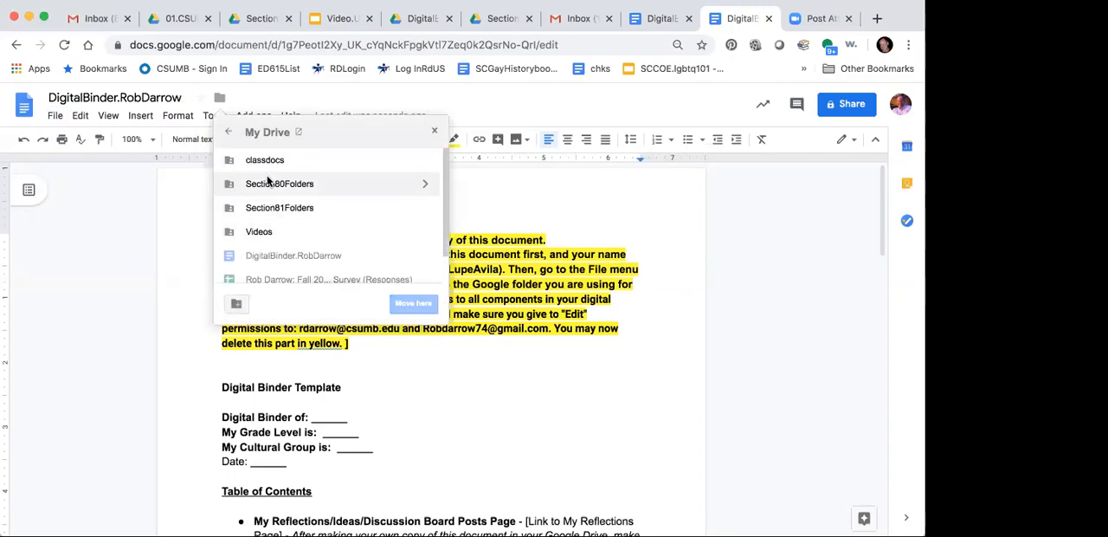
click(228, 136)
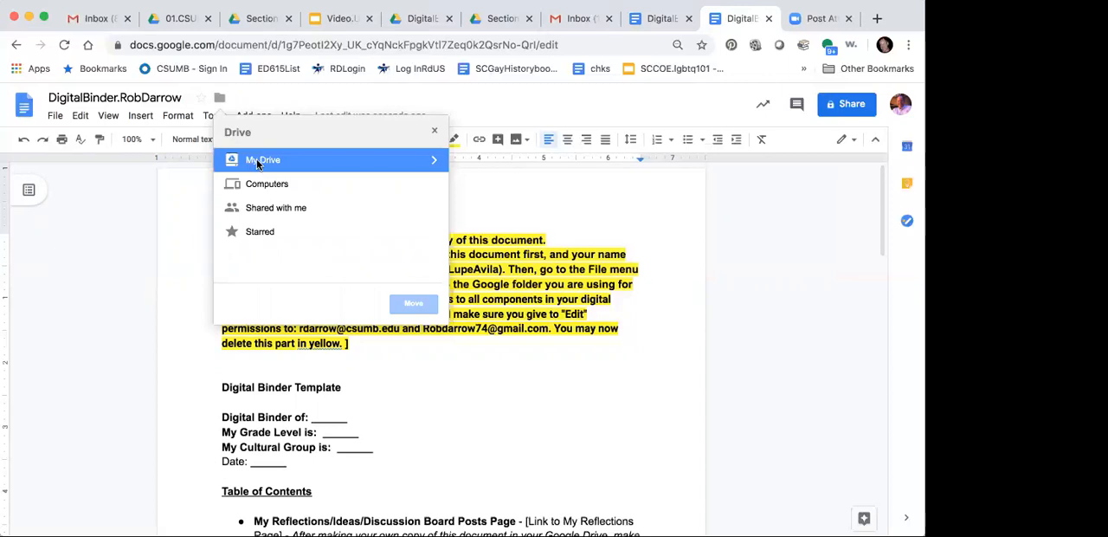
click(256, 163)
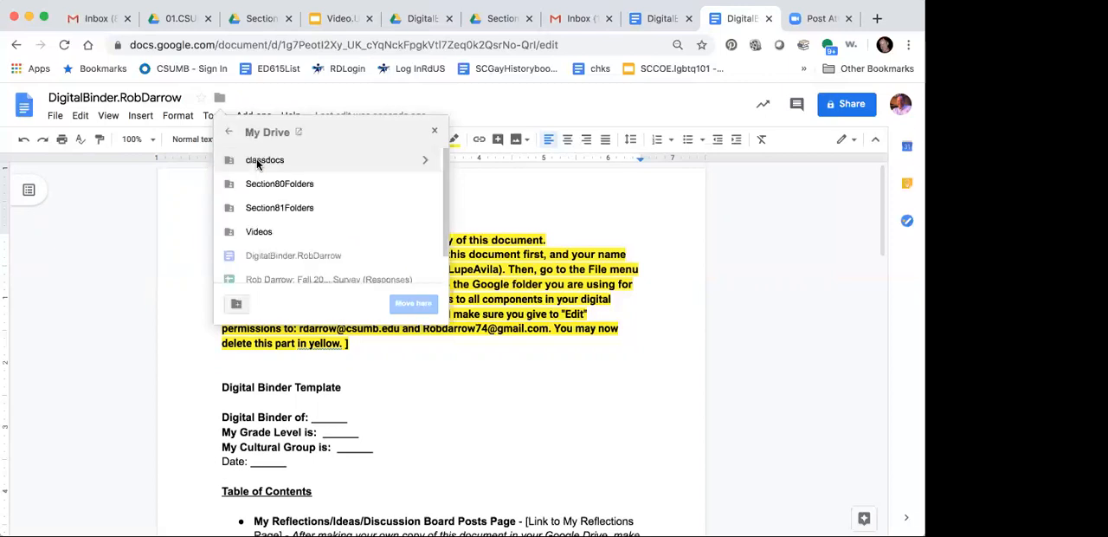
double_click(259, 184)
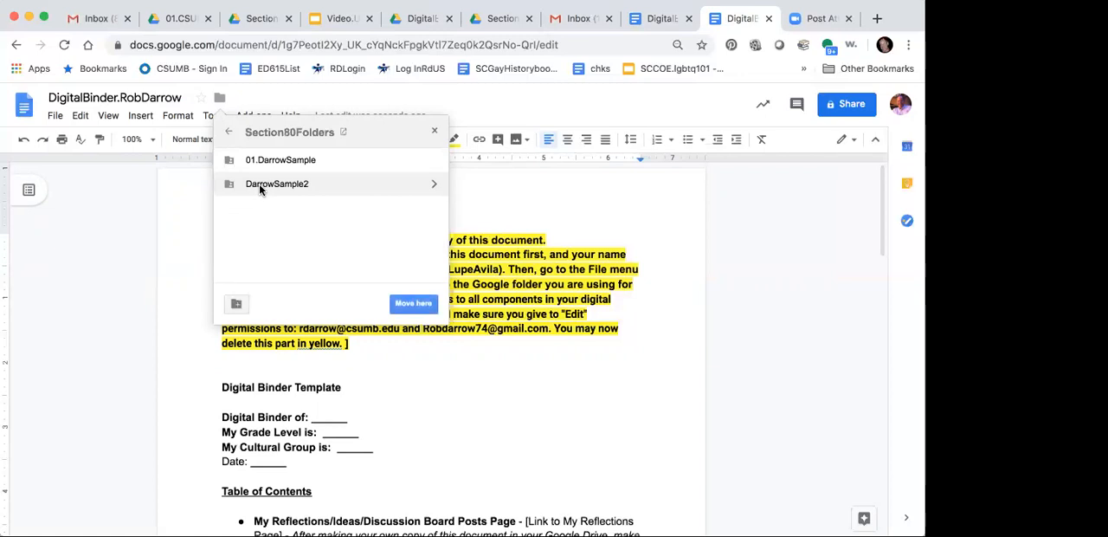
double_click(259, 183)
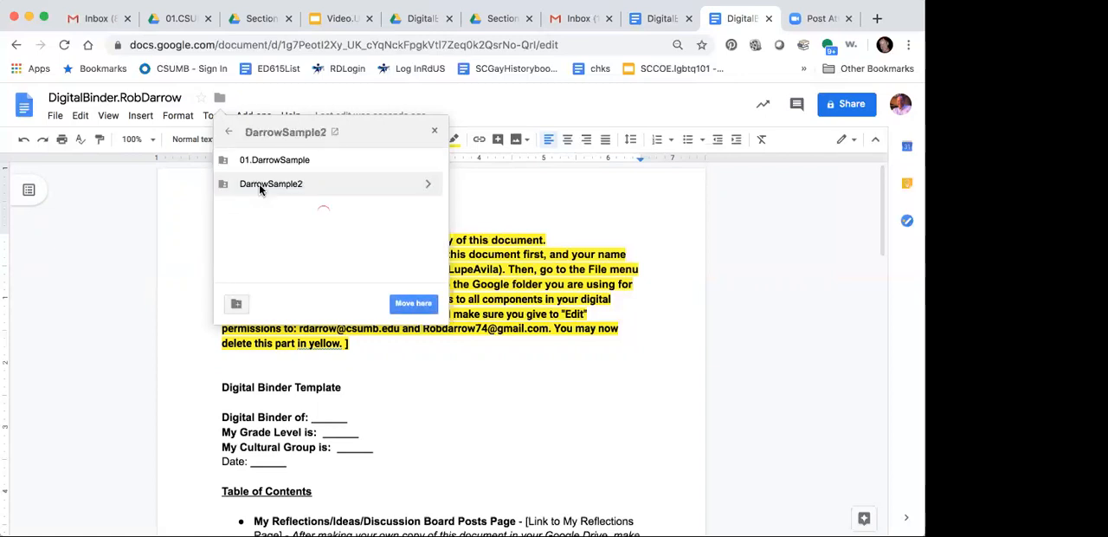
click(407, 304)
click(250, 305)
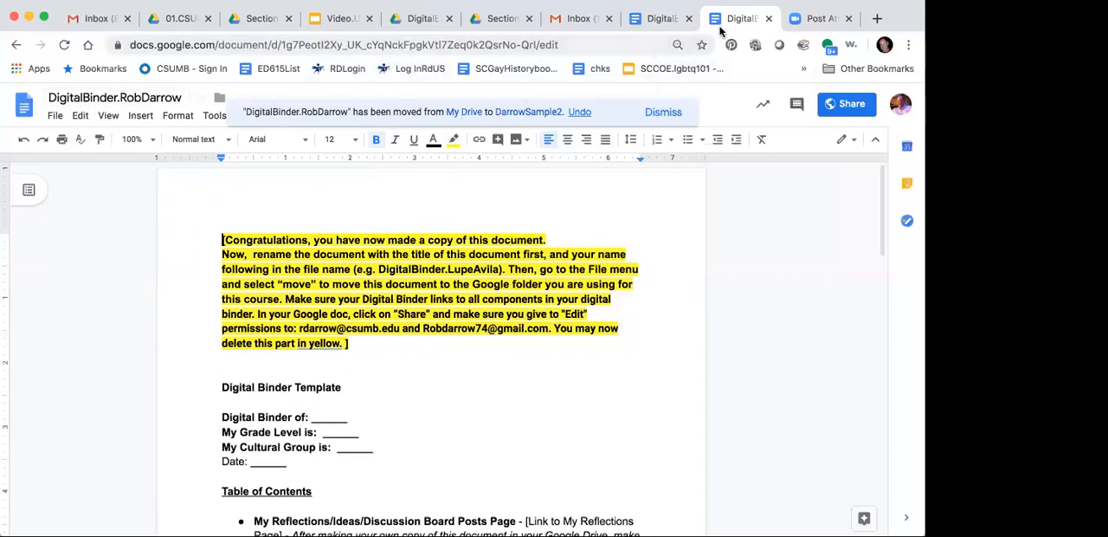
click(769, 19)
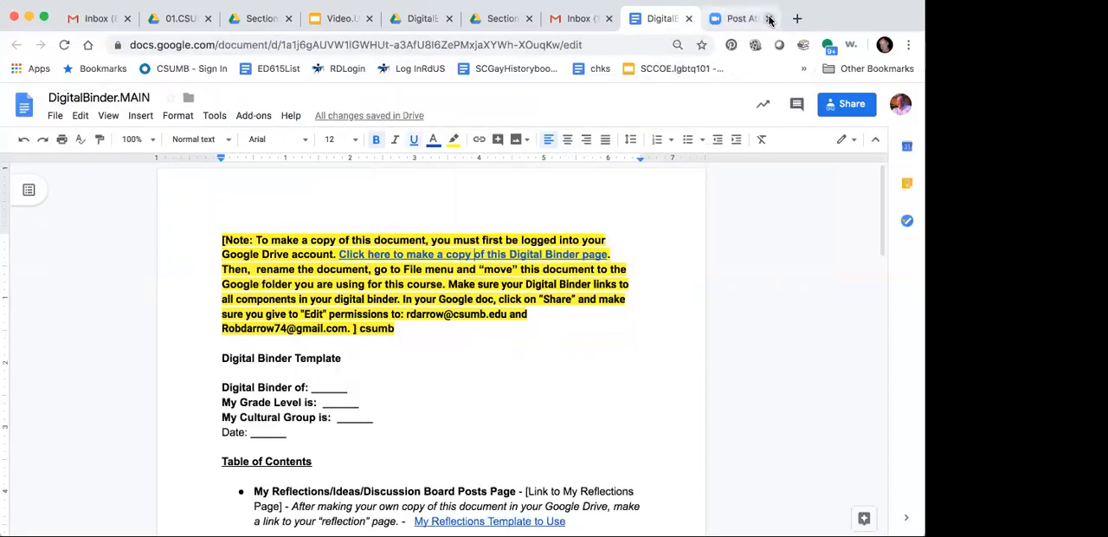
Step: Open the ReflectionsTemplate.MAIN document from the My Reflections entry in the table of contents of DigitalBinder.MAIN
scroll(460, 376, down, 2)
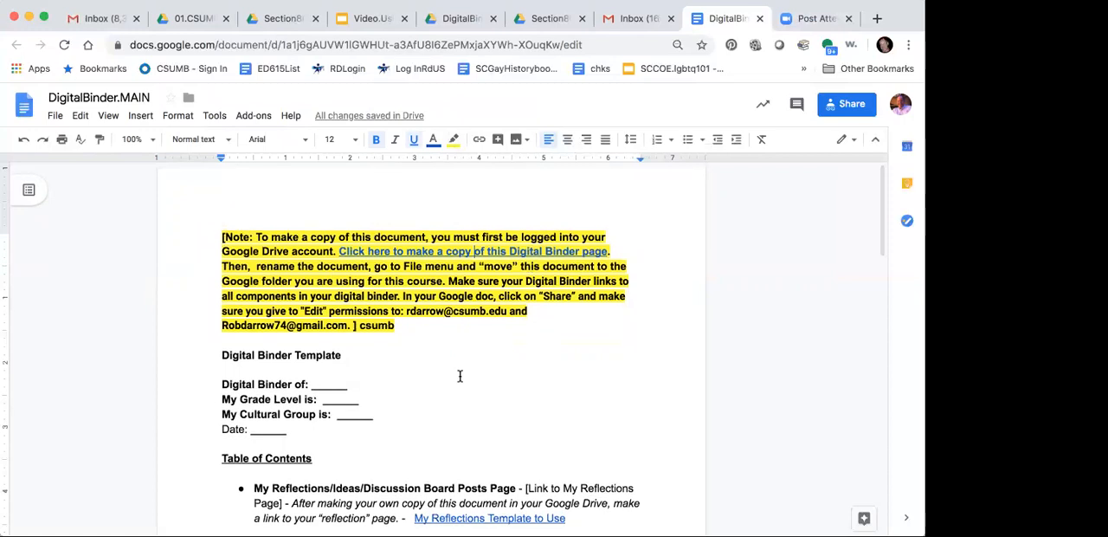
scroll(460, 376, down, 3)
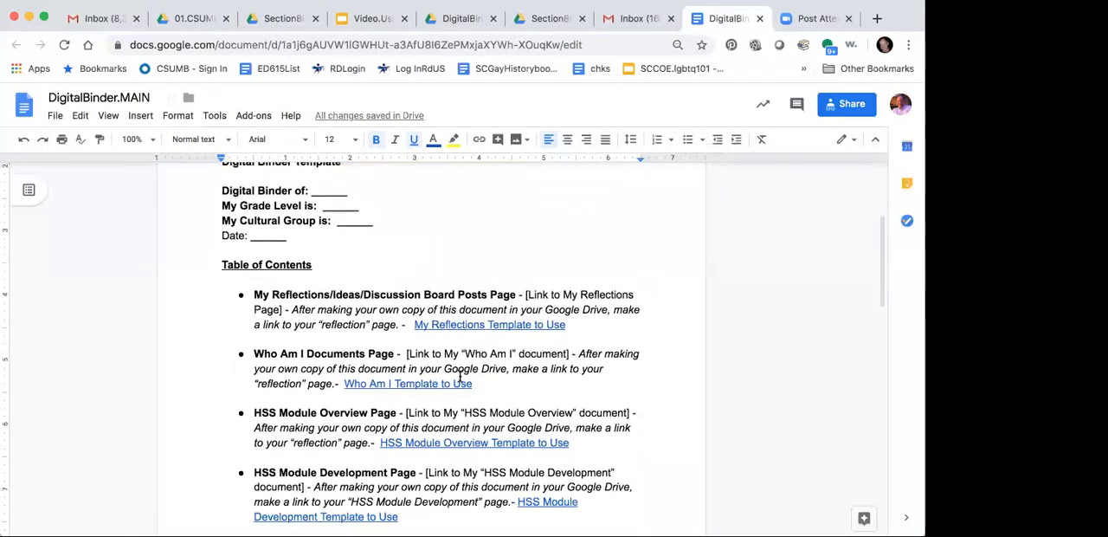
click(460, 324)
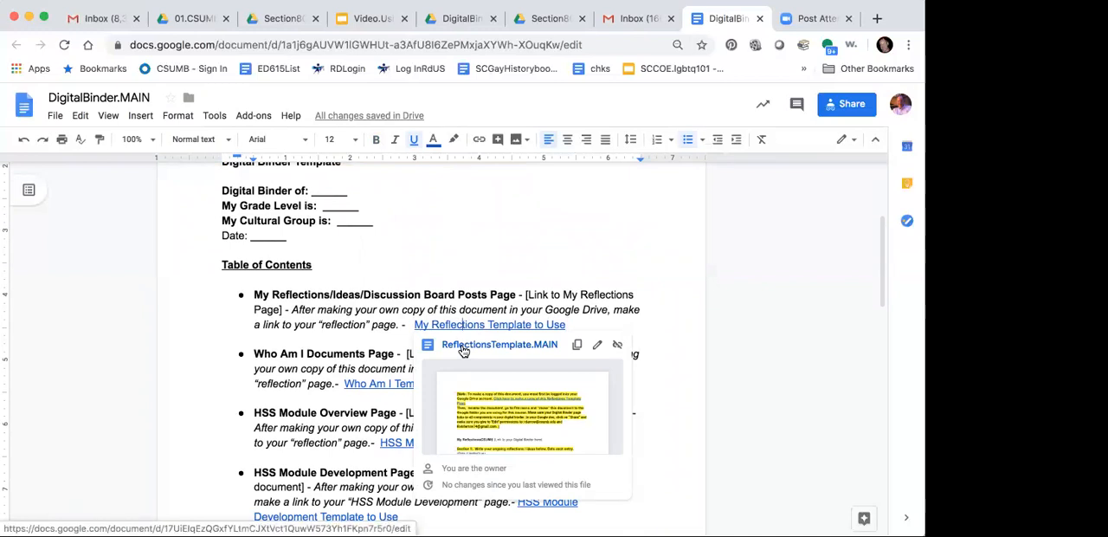
click(463, 346)
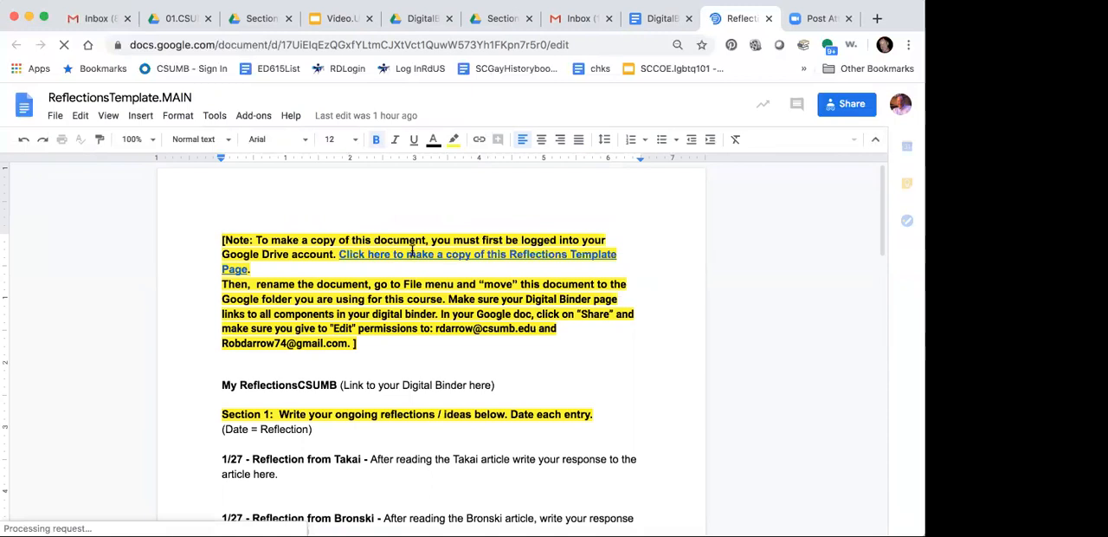
Step: Make a copy of ReflectionsTemplate.Copy through the copy link in the highlighted note of ReflectionsTemplate.MAIN
click(412, 253)
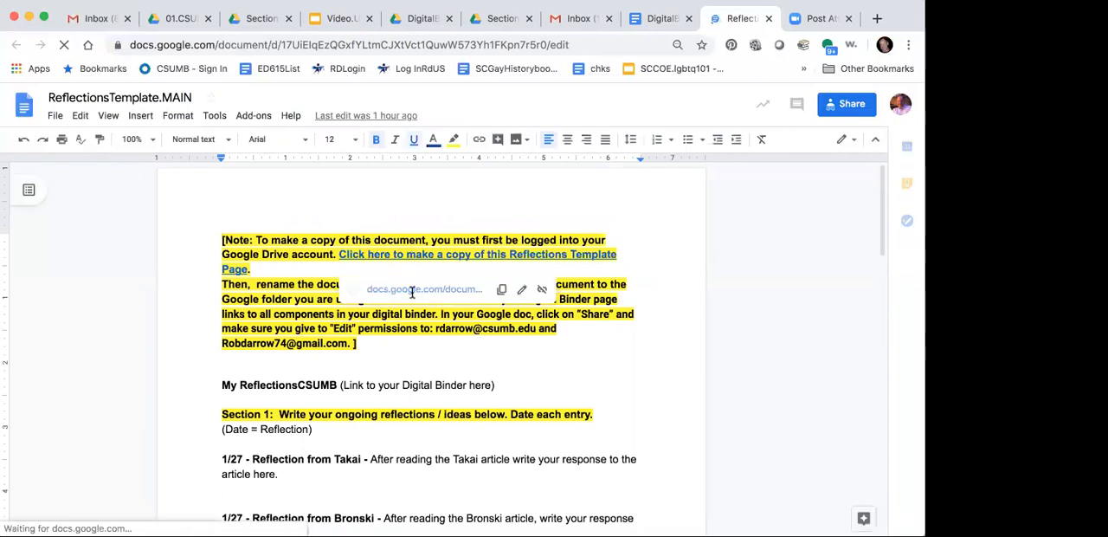
click(412, 293)
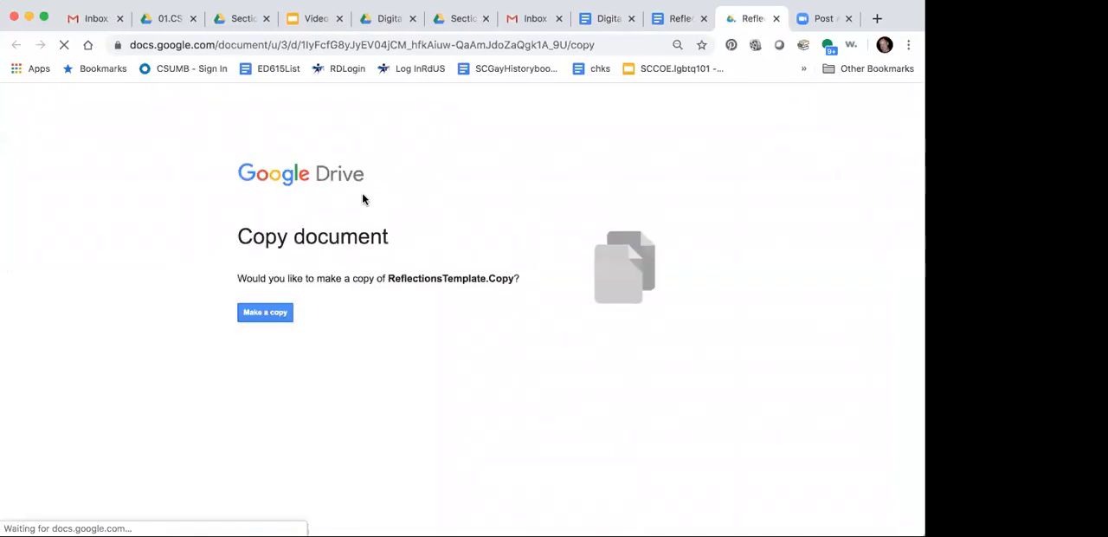
click(264, 315)
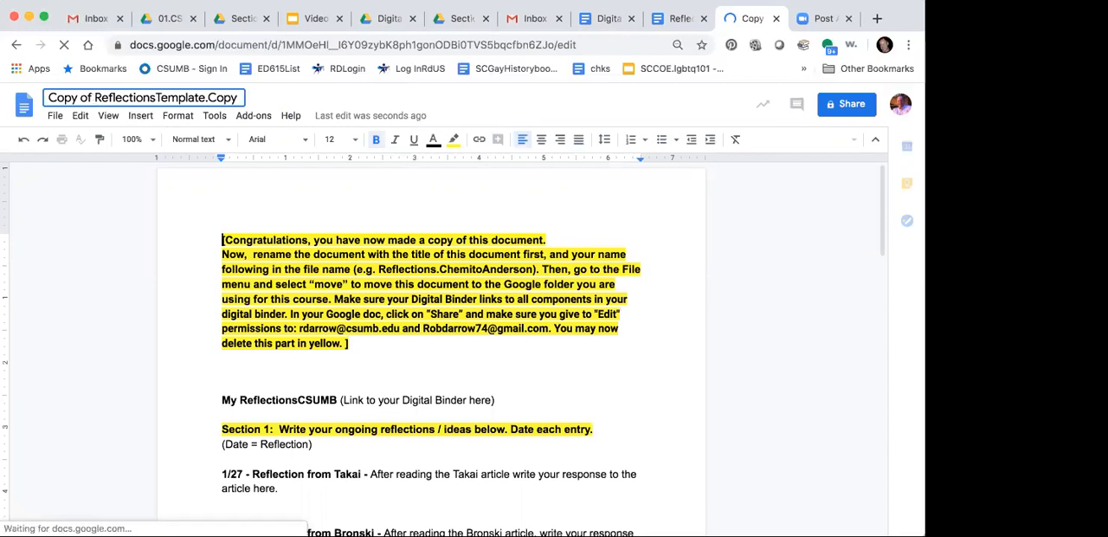
Step: Rename the copied reflections document as ReflectionsTemplate followed by a period and the owner's full name without spaces
key(BackSpace)
key(BackSpace)
key(BackSpace)
key(BackSpace)
key(BackSpace)
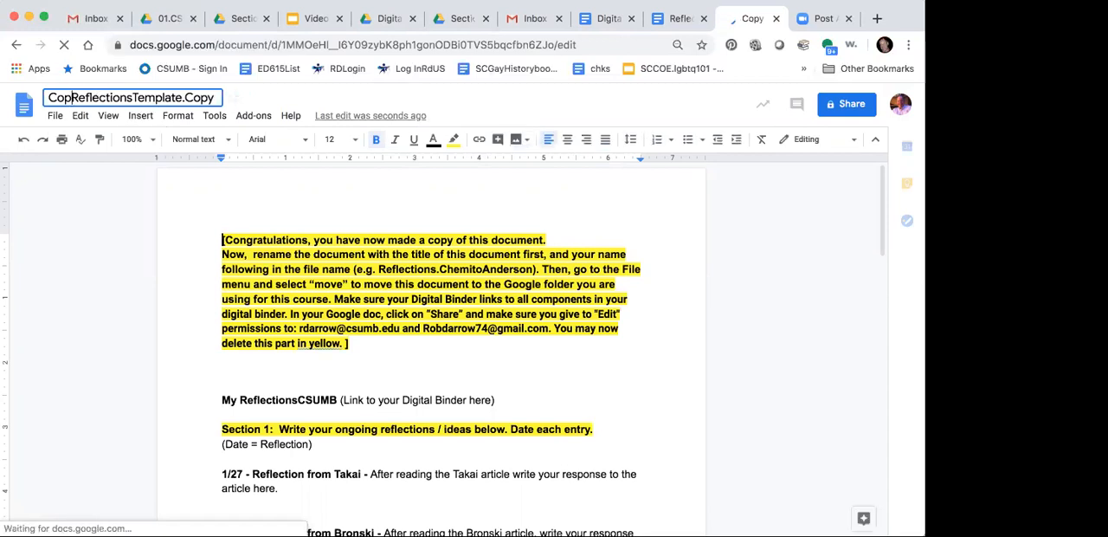
key(BackSpace)
key(BackSpace)
key(BackSpace)
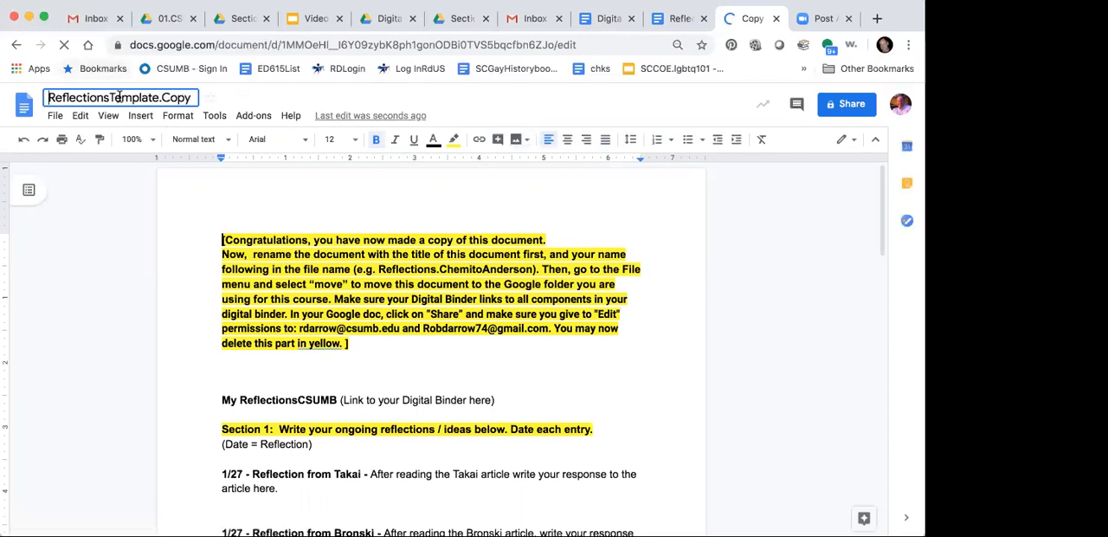
double_click(176, 98)
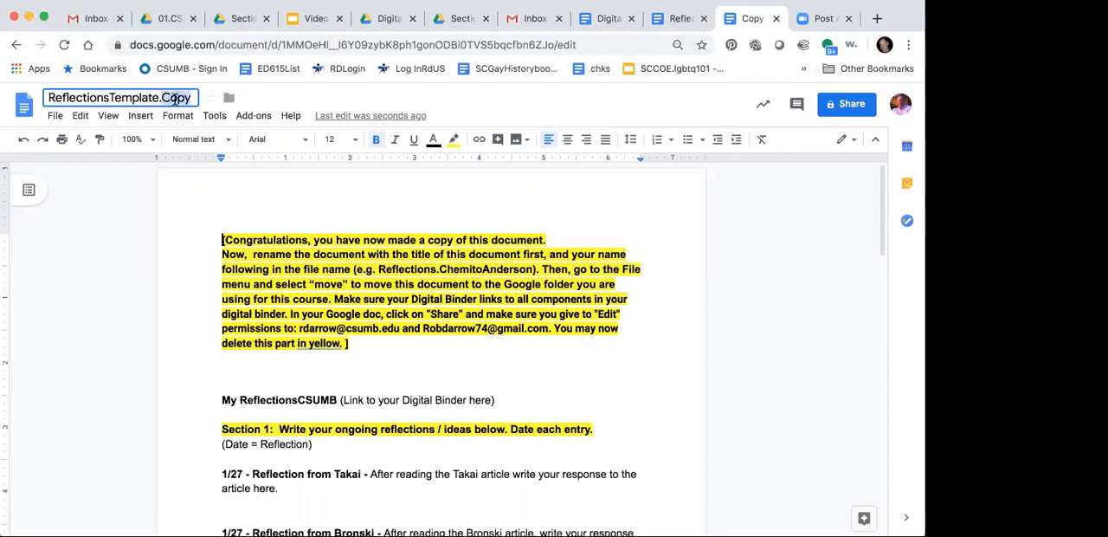
text(RobDarrow)
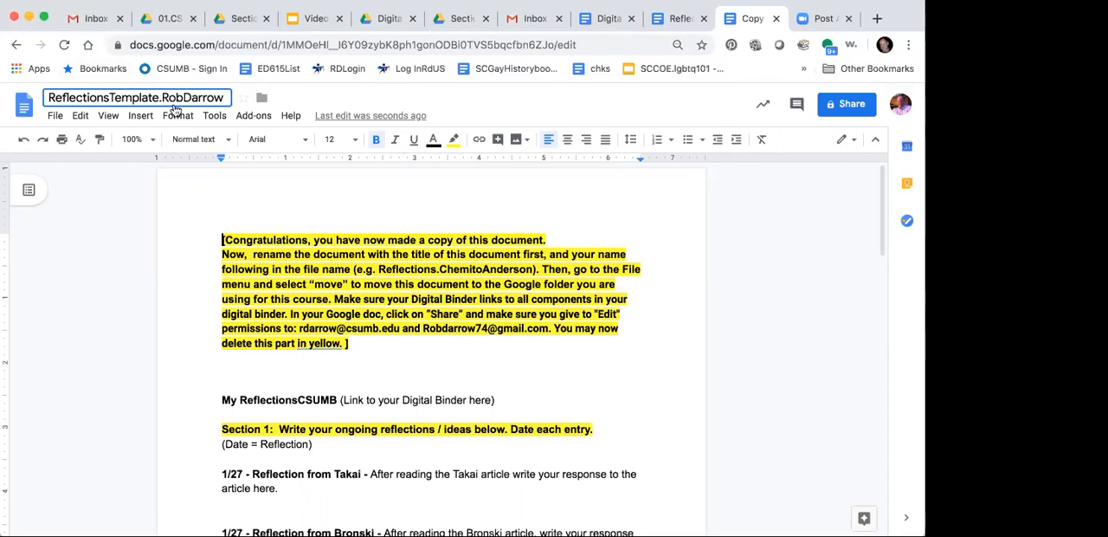
Step: Move the renamed reflections document into the Sample2 folder inside Section80Folders, and close it together with ReflectionsTemplate.MAIN
click(53, 116)
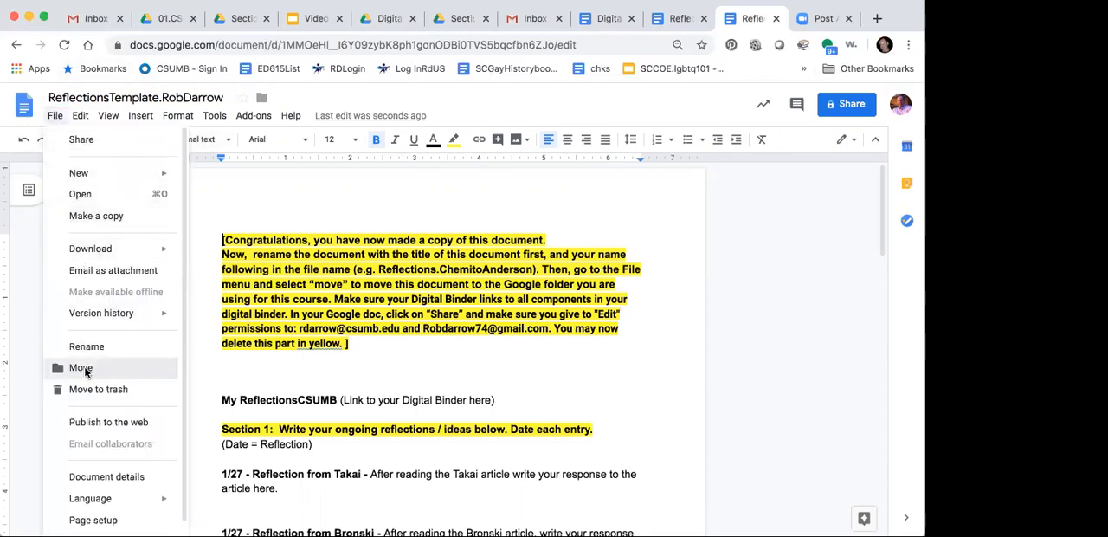
click(85, 374)
double_click(311, 185)
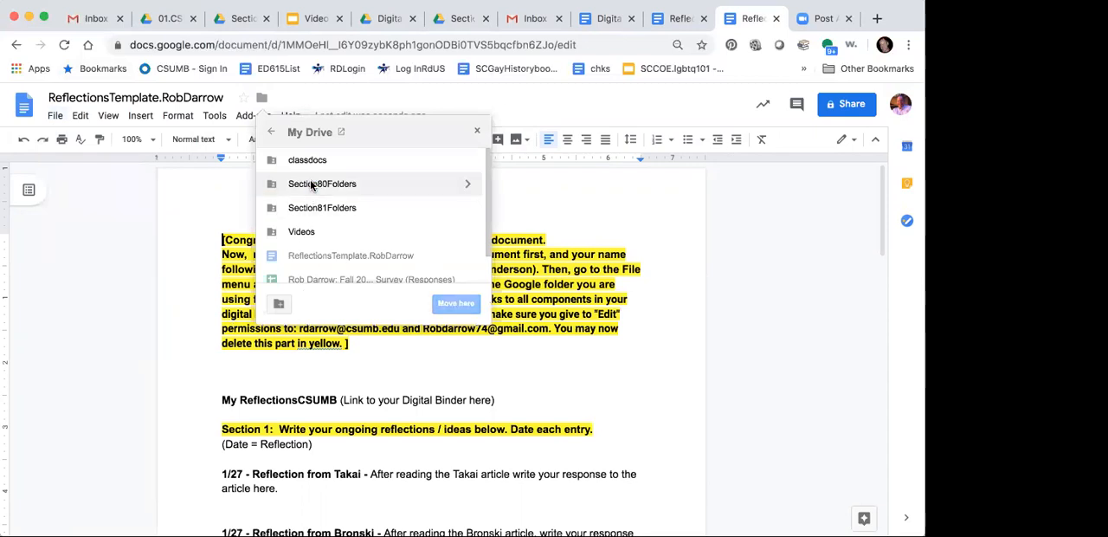
double_click(311, 185)
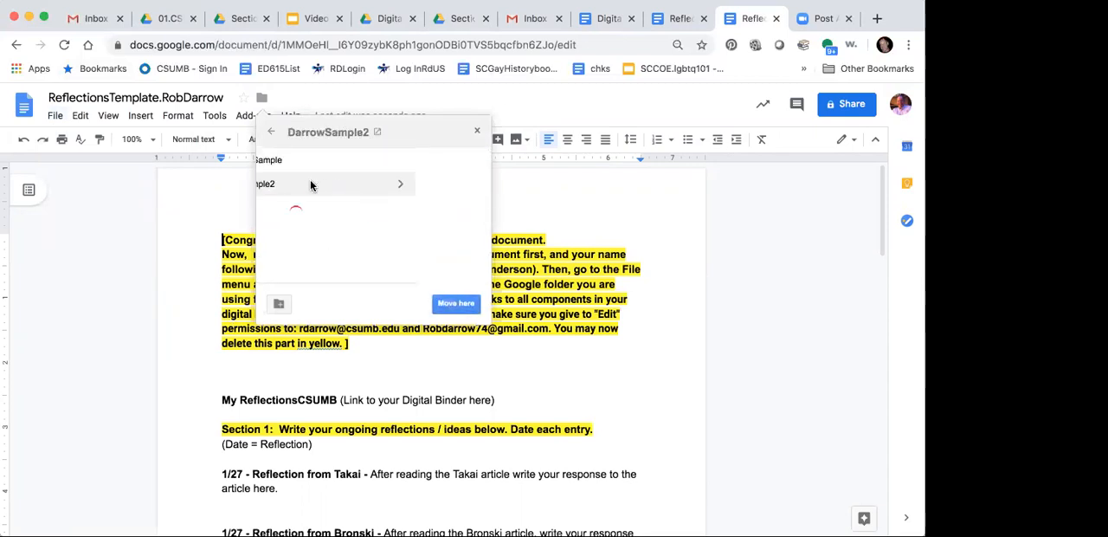
click(454, 303)
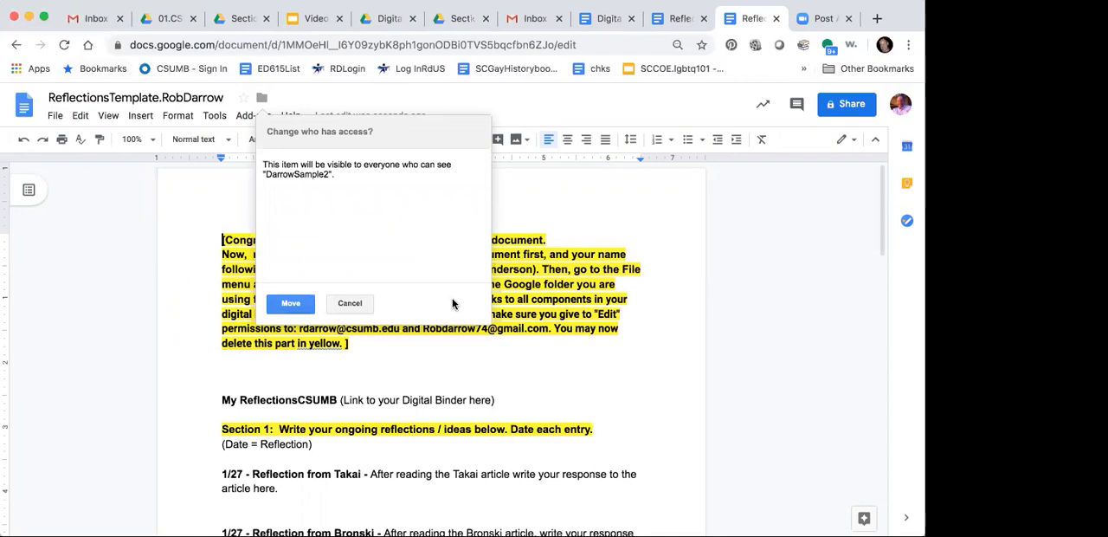
click(287, 303)
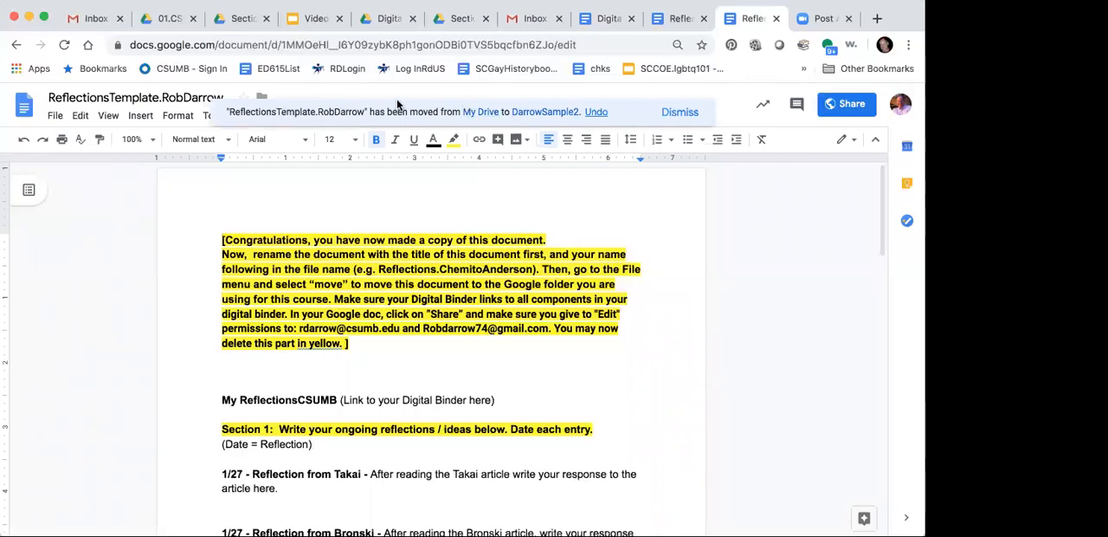
click(778, 18)
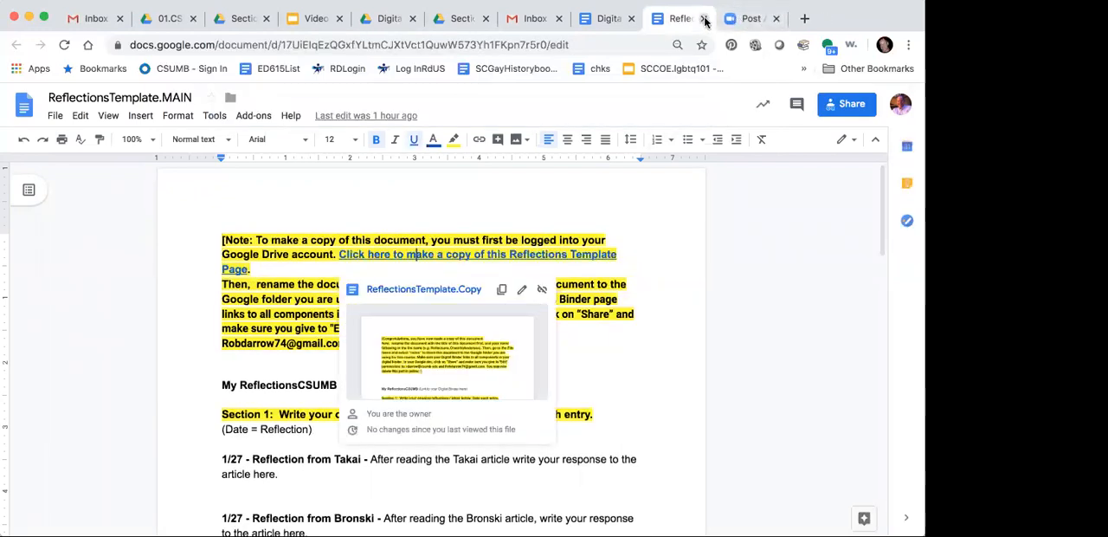
click(704, 18)
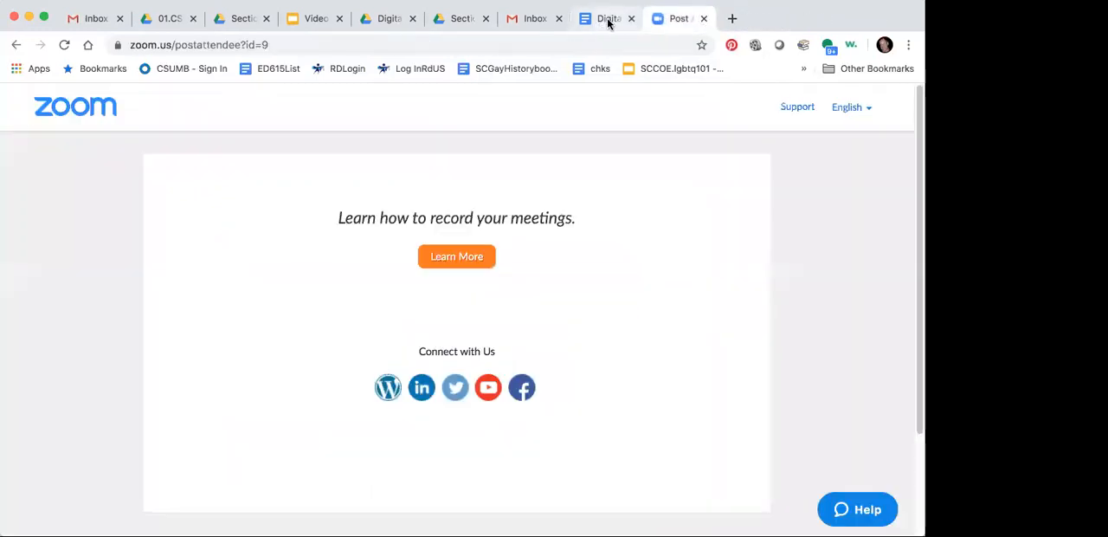
Step: Open the WhoAmITemplate.MAIN document from the Who Am I Documents entry in the table of contents of DigitalBinder.MAIN
click(609, 18)
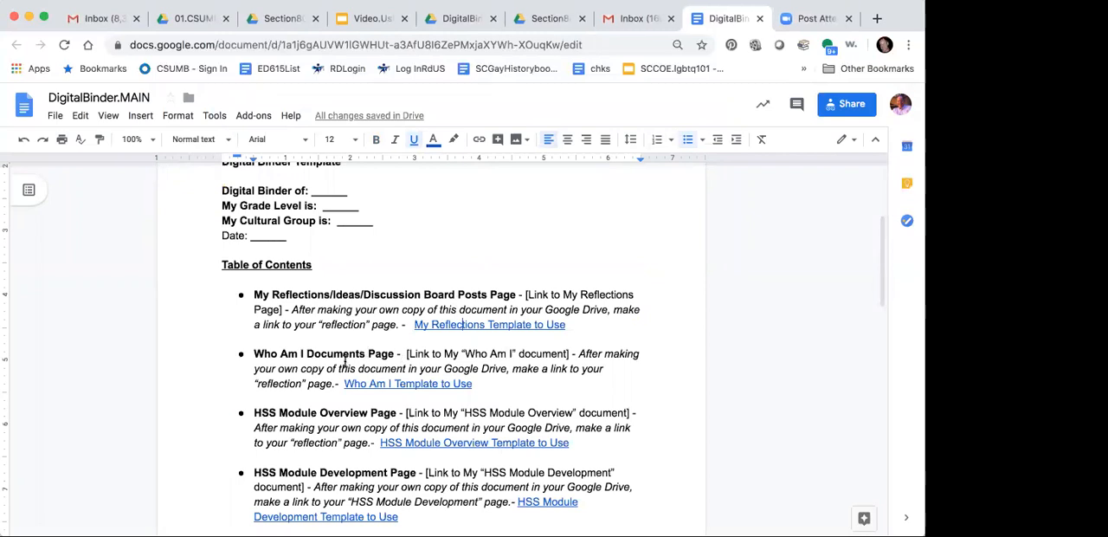
scroll(345, 362, down, 4)
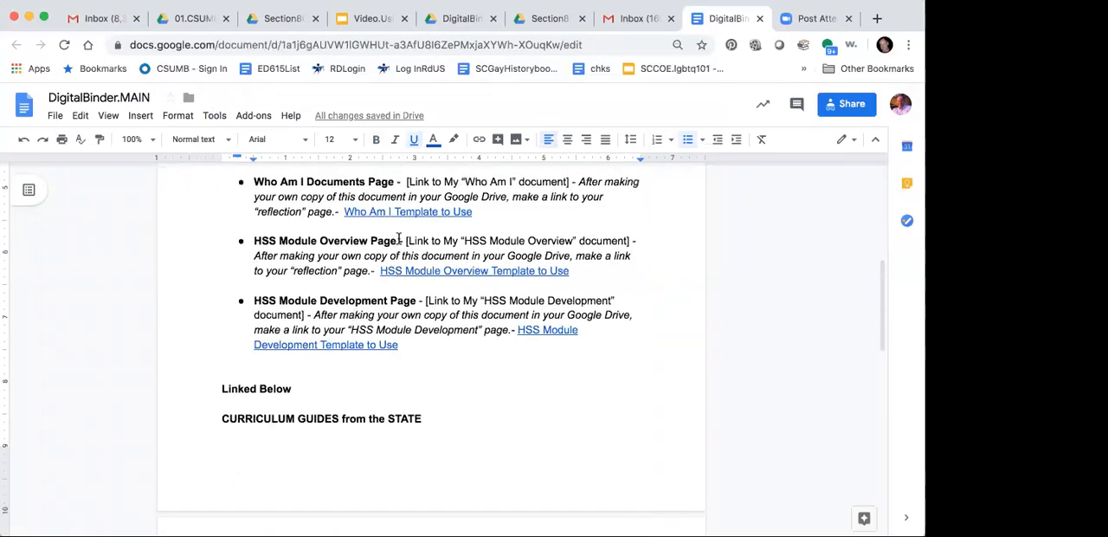
click(406, 211)
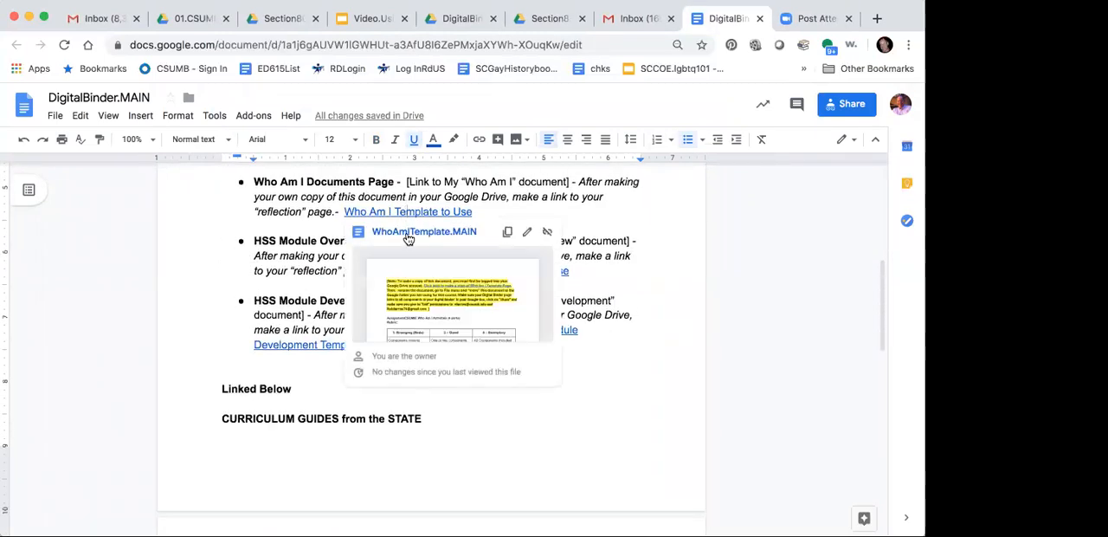
click(408, 232)
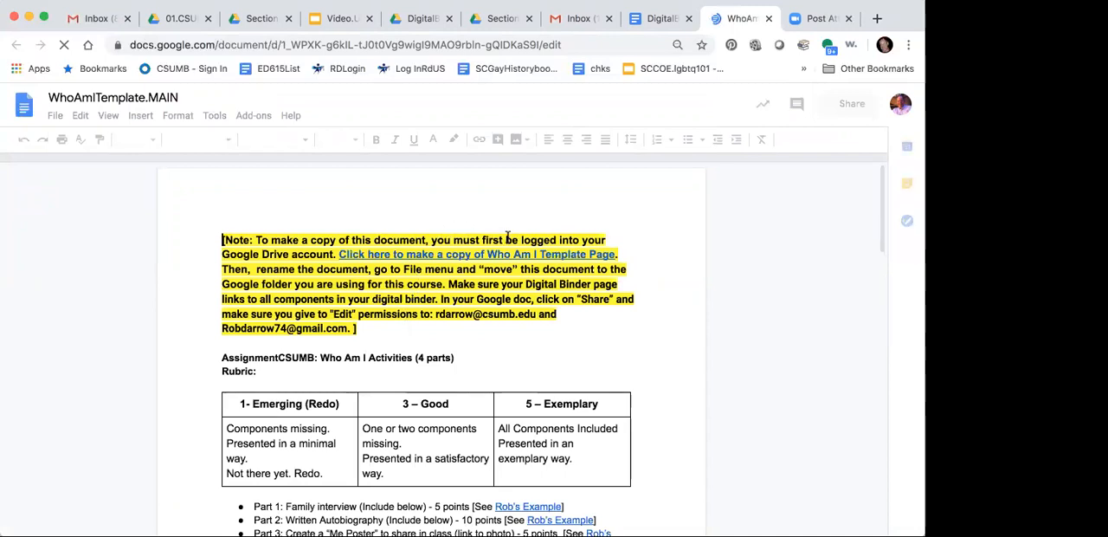
Step: Make a copy of WhoAmITemplate.Copy through the copy link in the highlighted note of WhoAmITemplate.MAIN
click(483, 253)
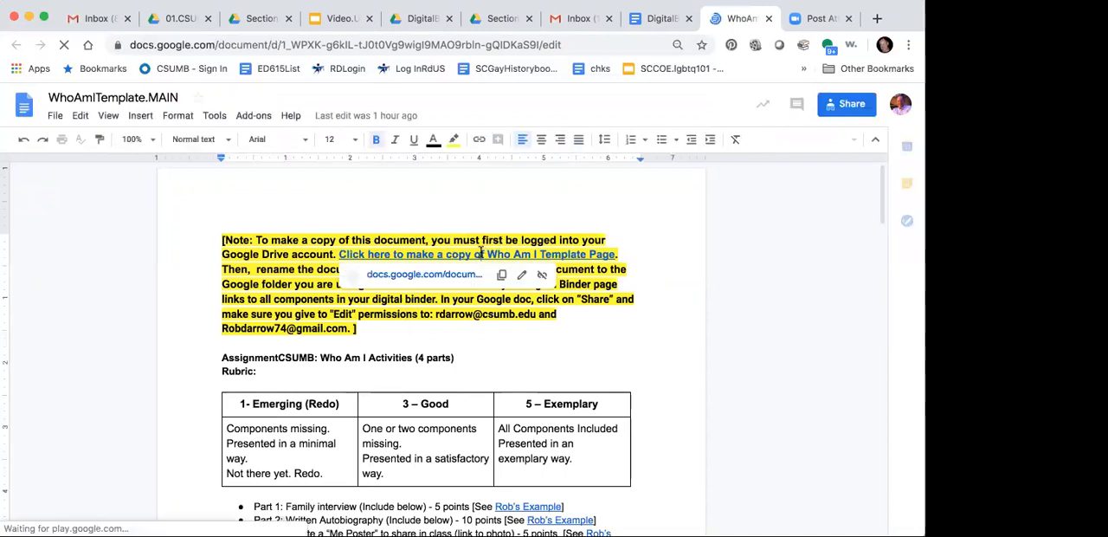
click(422, 277)
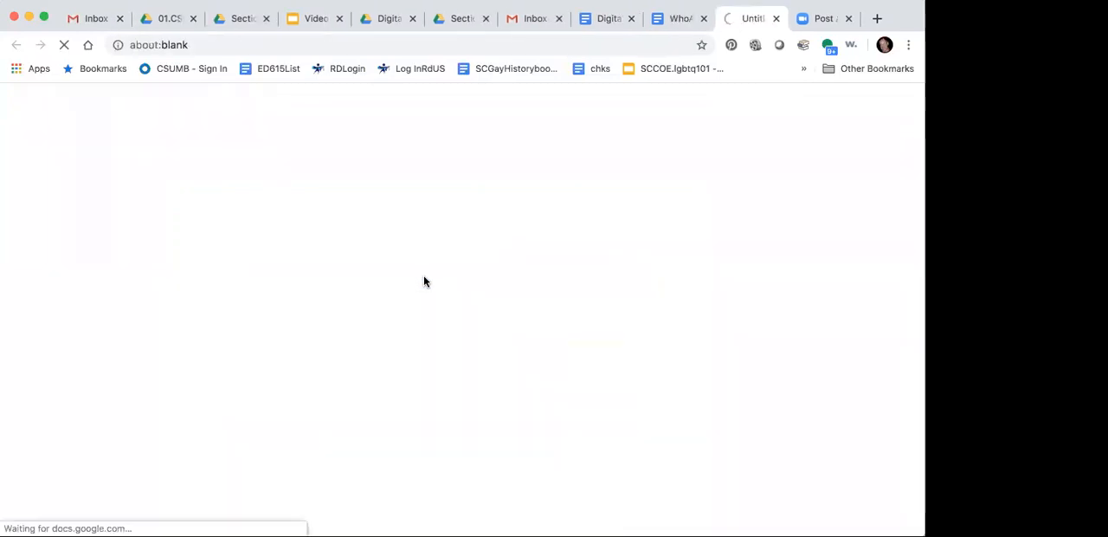
click(262, 313)
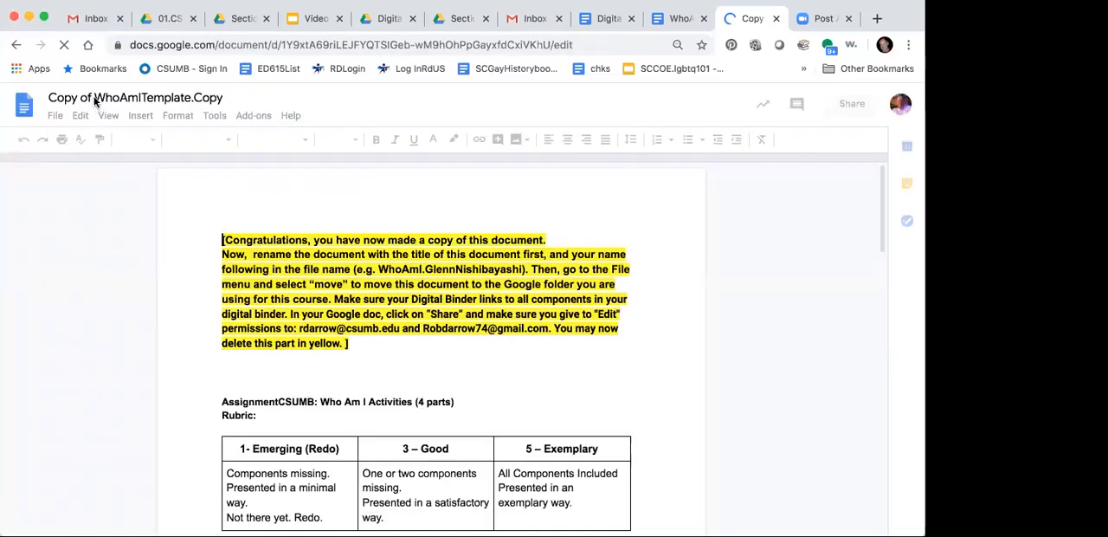
Step: Rename the copied Who Am I document as WhoAmITemplate followed by a period and the owner's full name without spaces
click(95, 101)
key(BackSpace)
key(BackSpace)
key(BackSpace)
key(BackSpace)
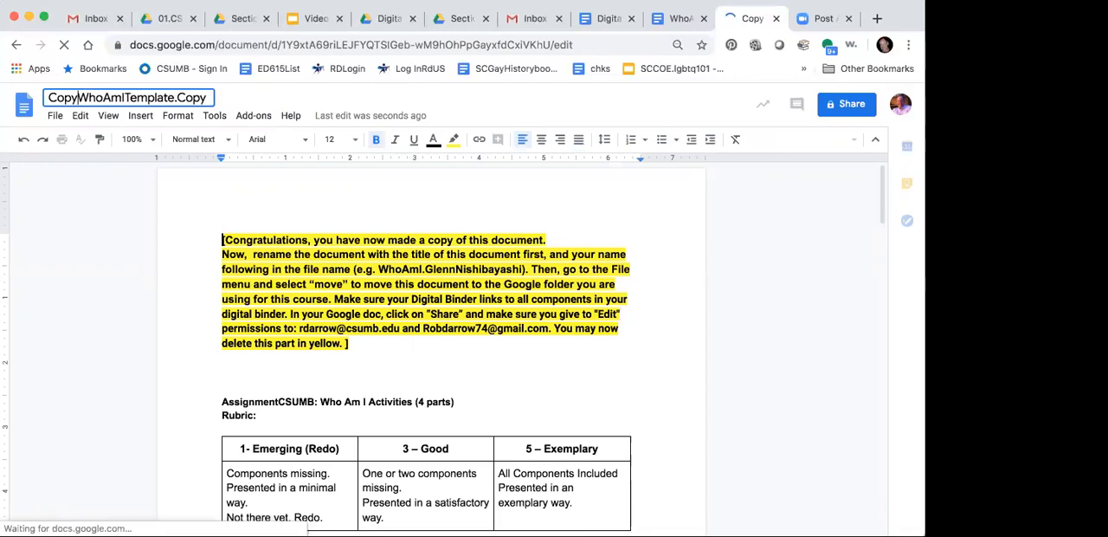
key(BackSpace)
key(BackSpace)
key(BackSpace)
key(BackSpace)
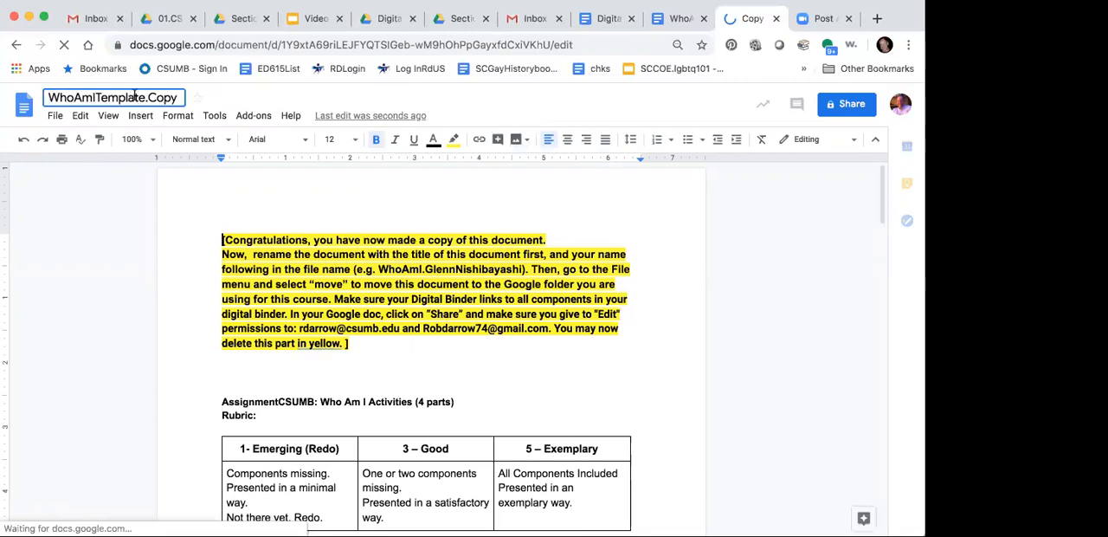
key(BackSpace)
key(BackSpace)
key(BackSpace)
key(BackSpace)
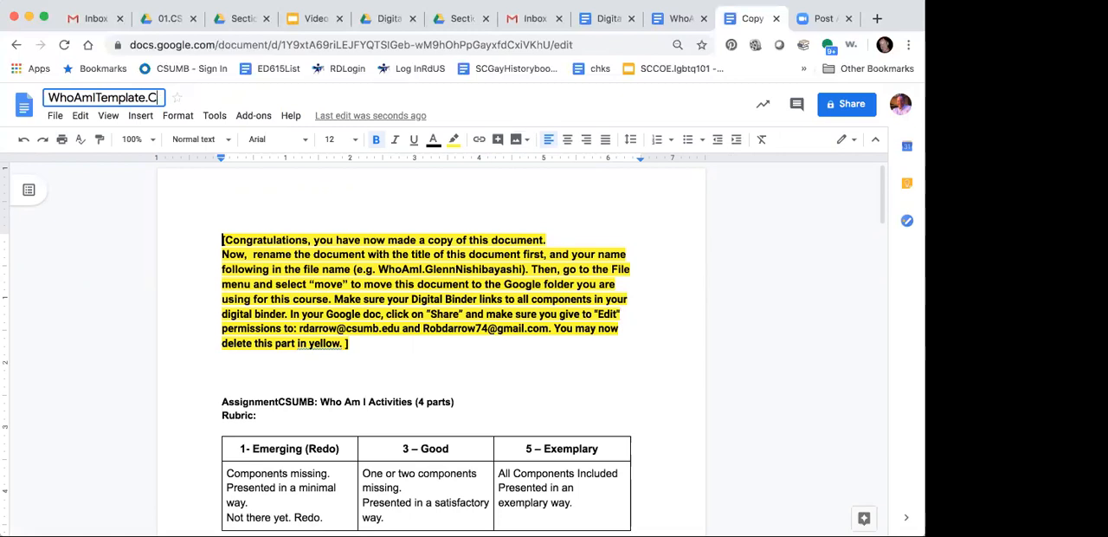
text(RobD)
key(BackSpace)
key(BackSpace)
key(BackSpace)
text(or)
key(BackSpace)
text(bDarrow)
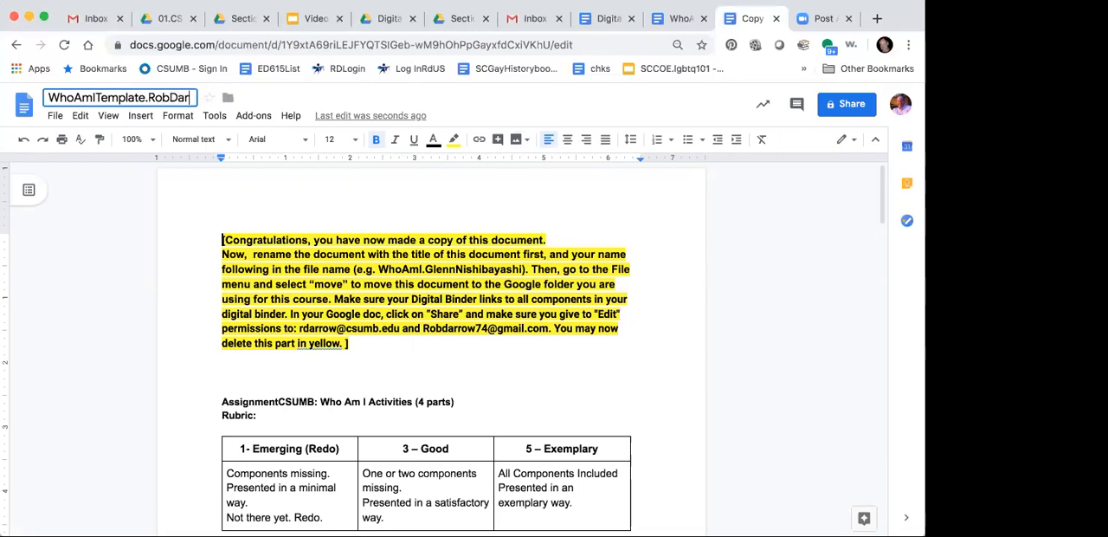
Step: Move the renamed Who Am I document into the Sample2 folder inside Section80Folders, and close it together with WhoAmITemplate.MAIN
click(55, 115)
click(110, 371)
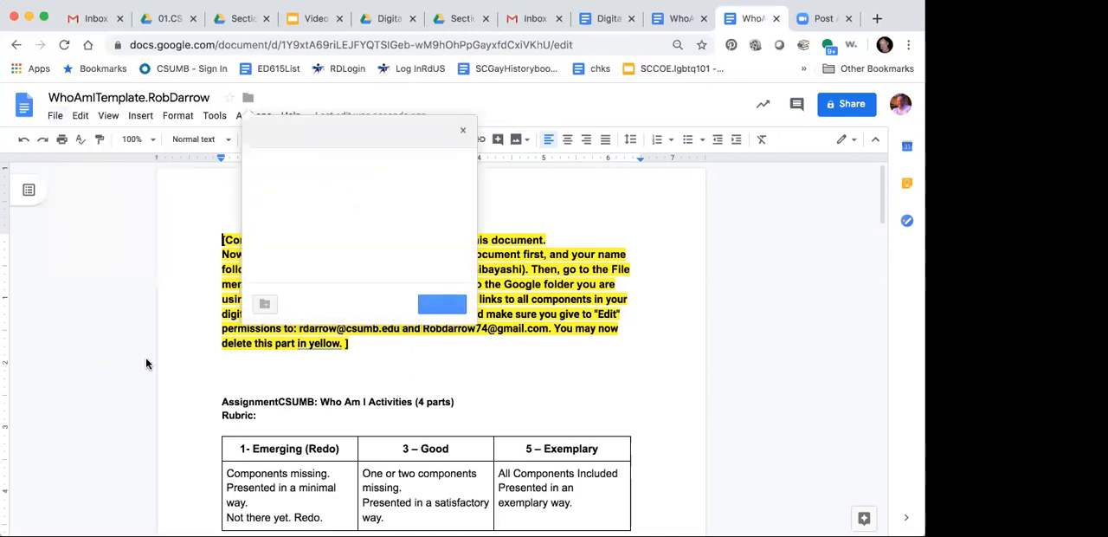
double_click(299, 185)
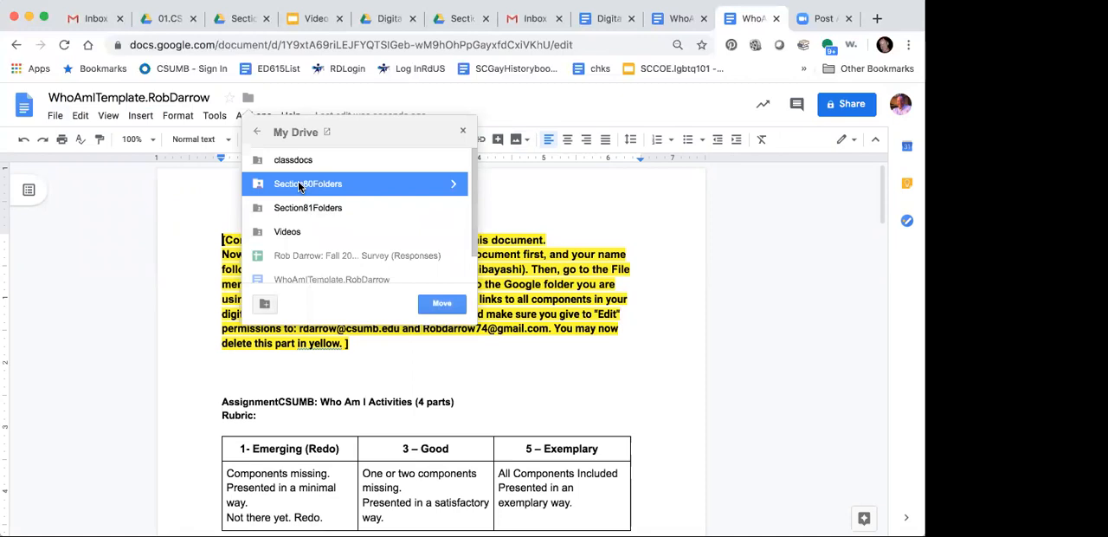
double_click(297, 184)
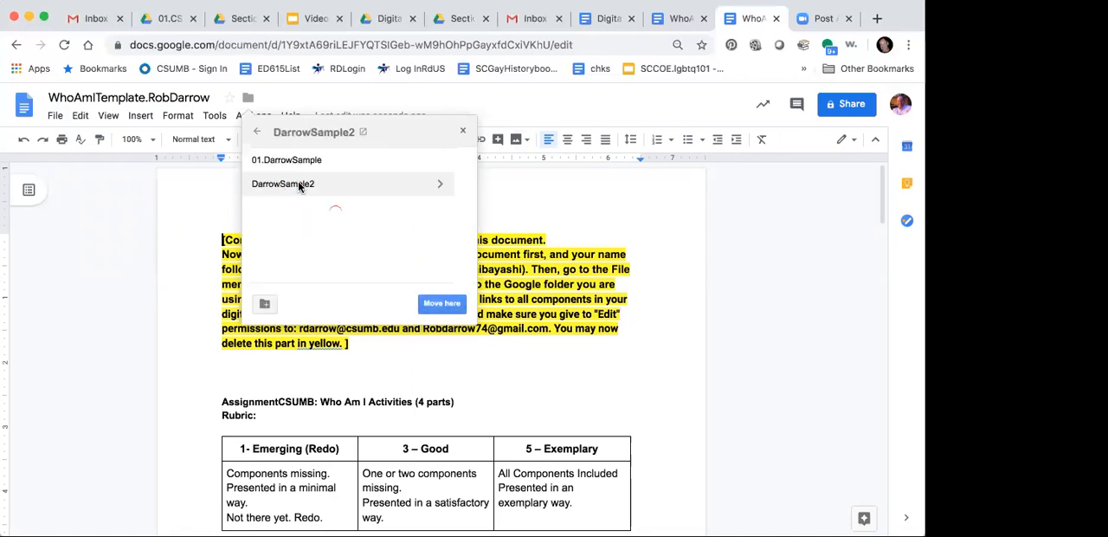
click(440, 306)
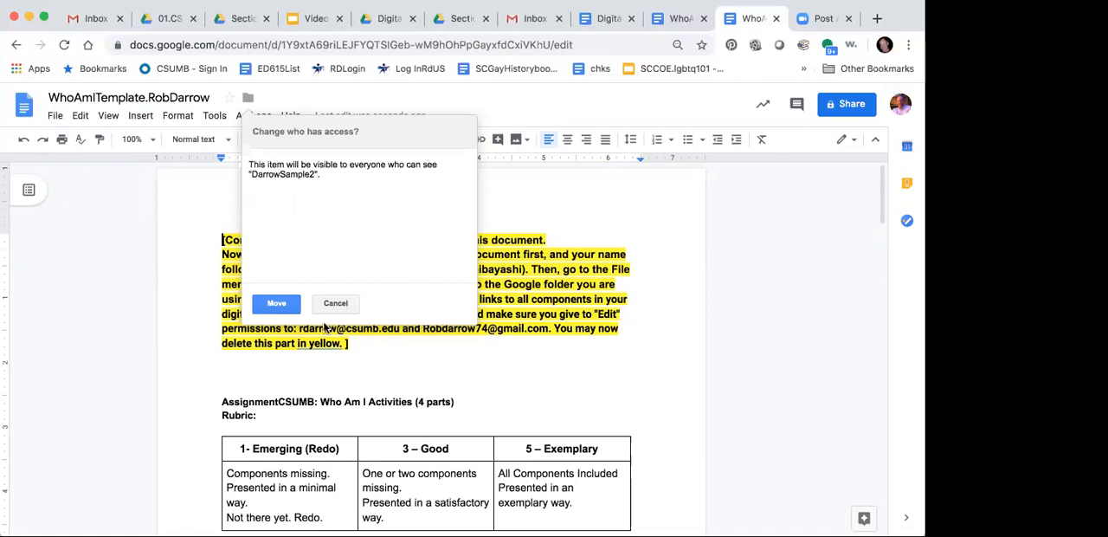
click(279, 303)
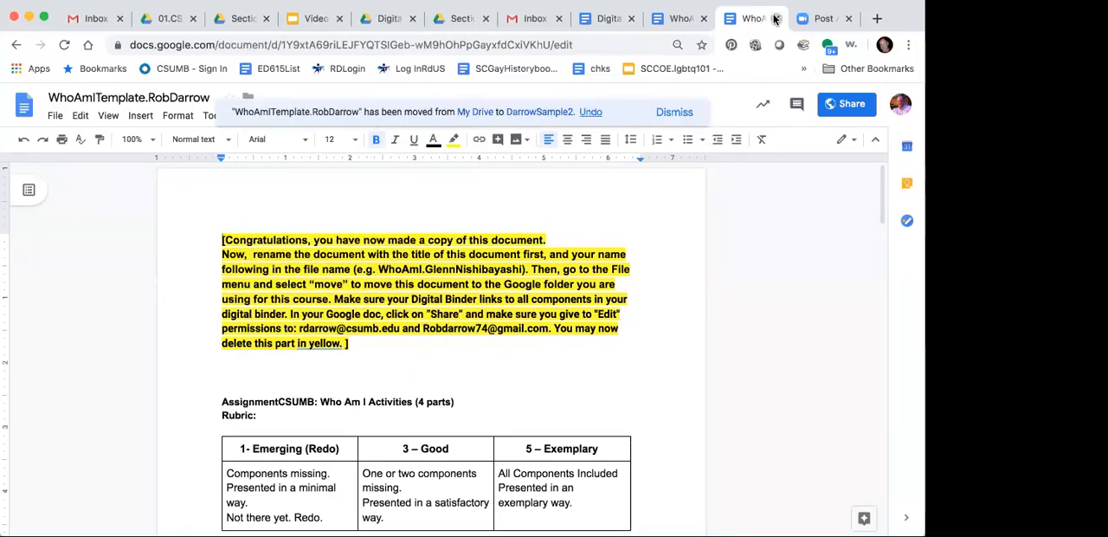
click(775, 19)
click(702, 19)
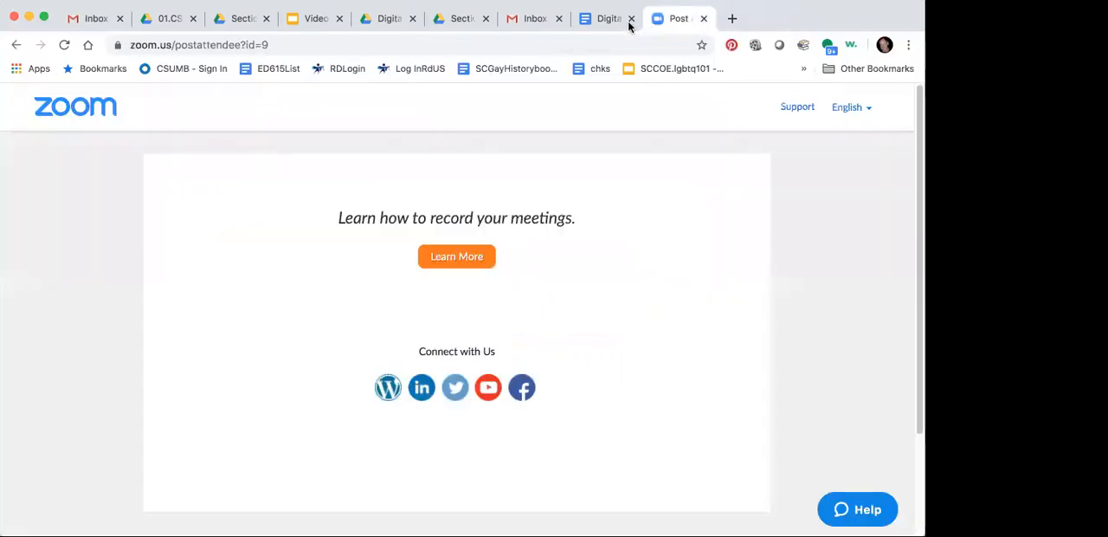
Step: Open the HSSModuleOverview.MAIN document from the HSS Module Overview entry in the table of contents of DigitalBinder.MAIN
click(603, 19)
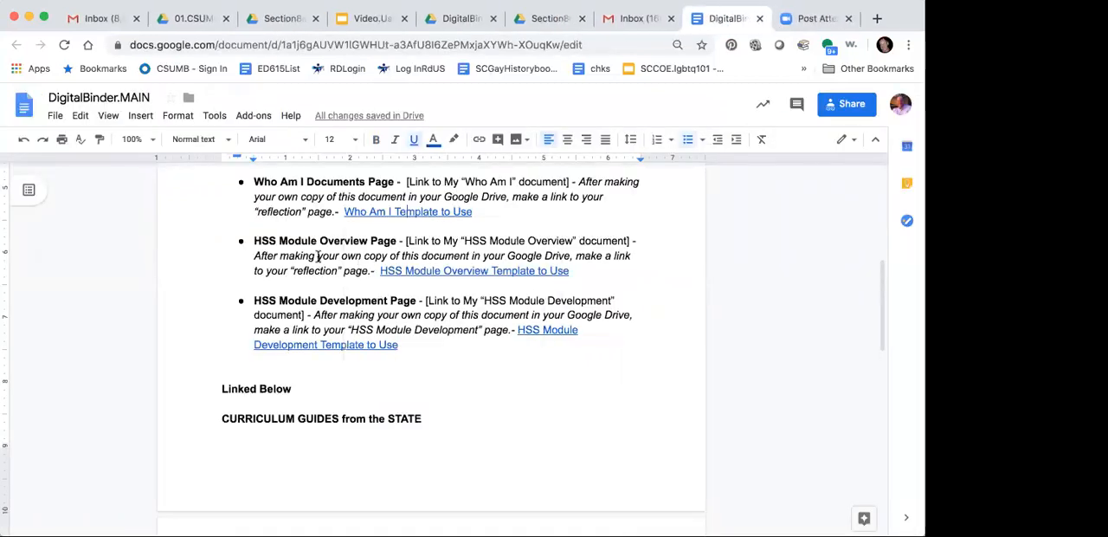
triple_click(448, 272)
click(449, 272)
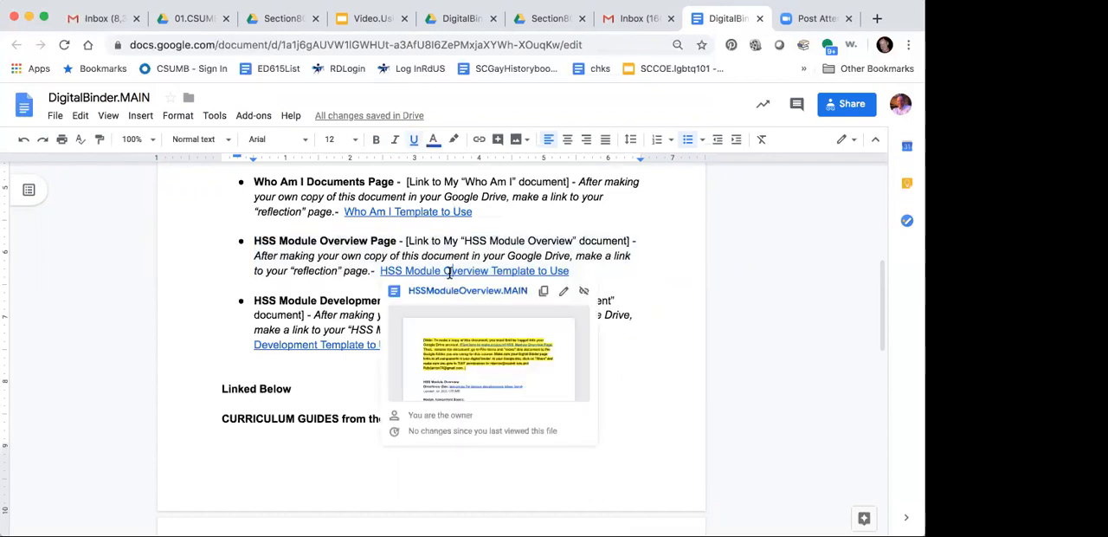
click(450, 288)
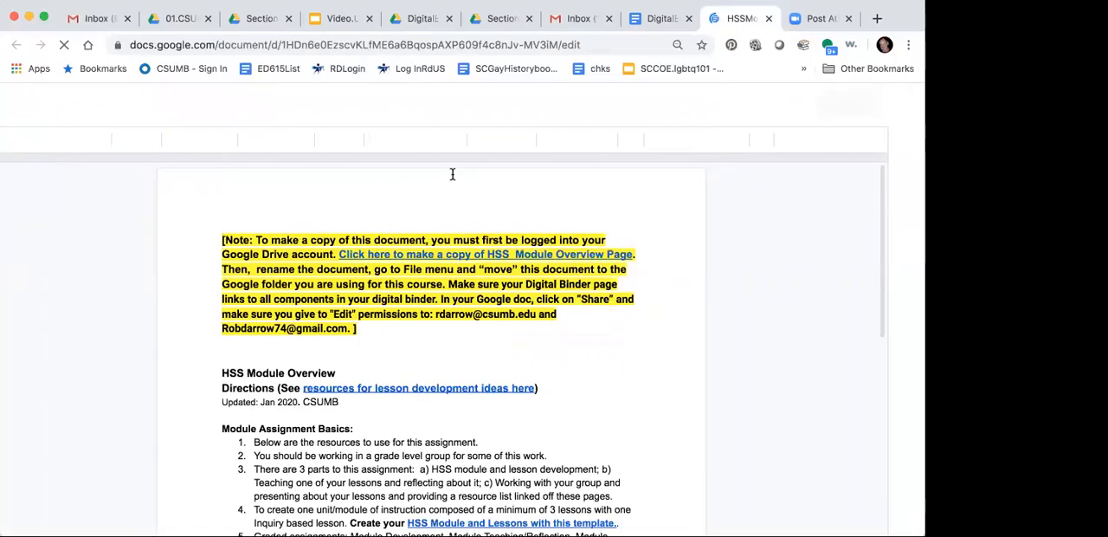
Step: Make a copy of HSSModuleOverview.copy through the copy link in the highlighted note of HSSModuleOverview.MAIN
click(434, 250)
click(433, 279)
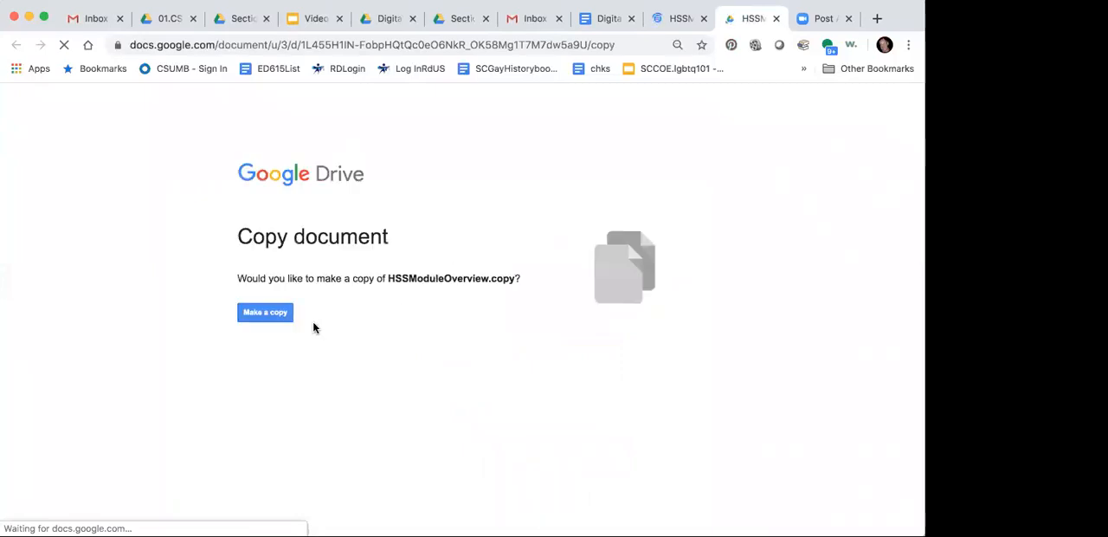
click(250, 317)
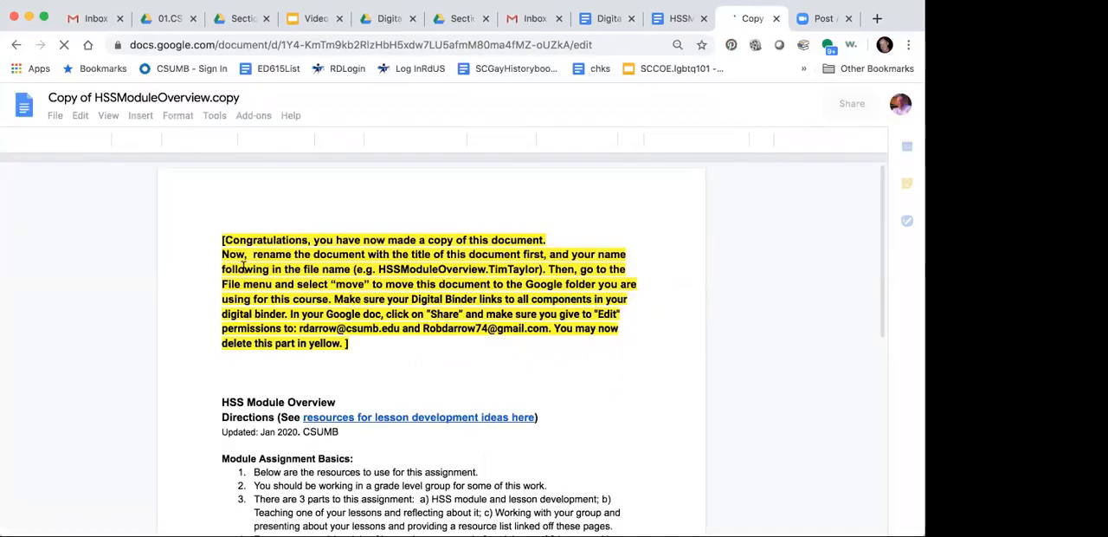
Step: Rename the copied module overview document as HSSModuleOverview followed by a period and the owner's full name without spaces
click(94, 98)
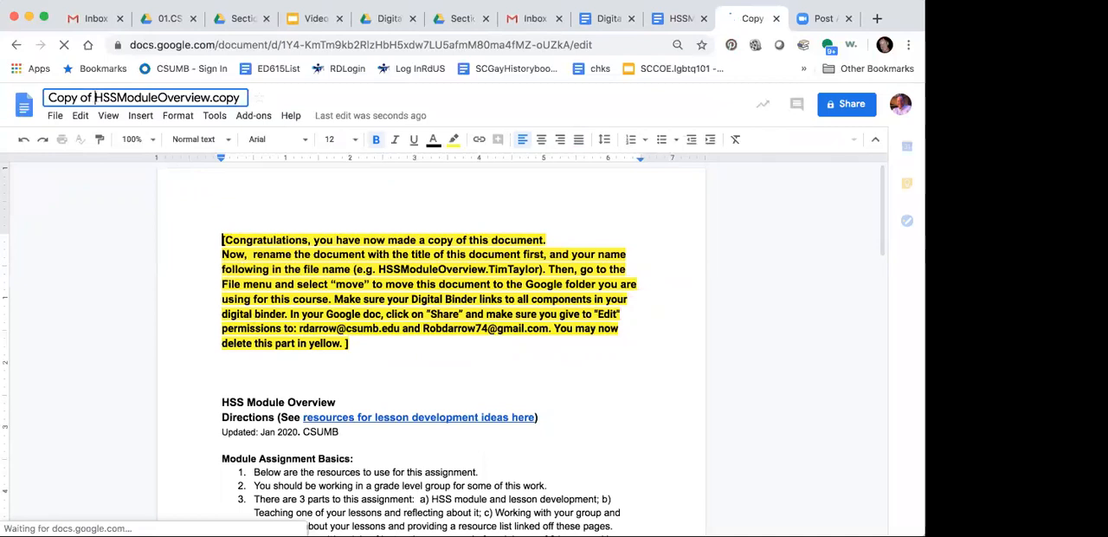
key(BackSpace)
key(BackSpace)
key(BackSpace)
key(BackSpace)
key(BackSpace)
key(BackSpace)
key(BackSpace)
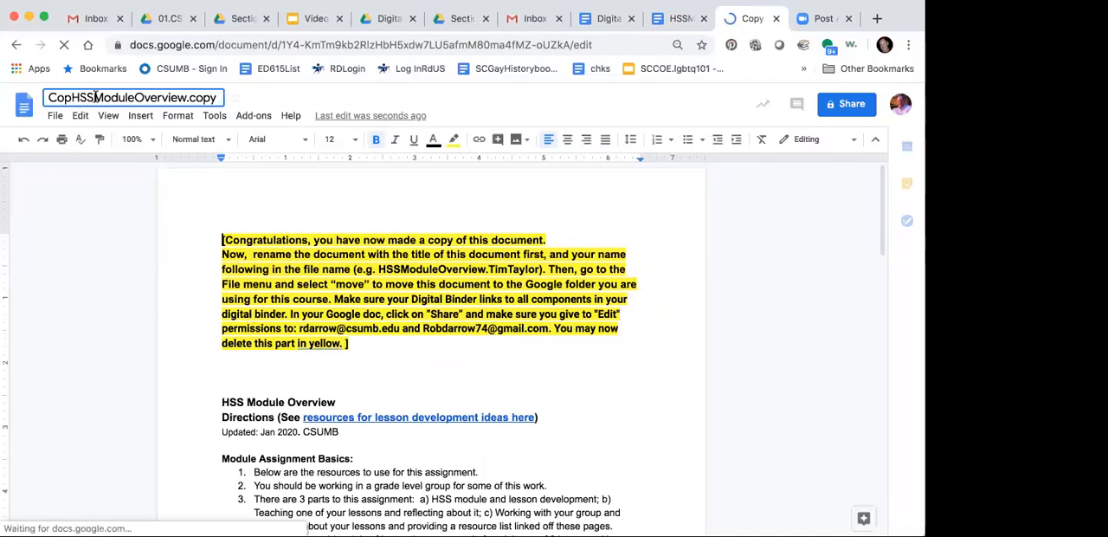
key(BackSpace)
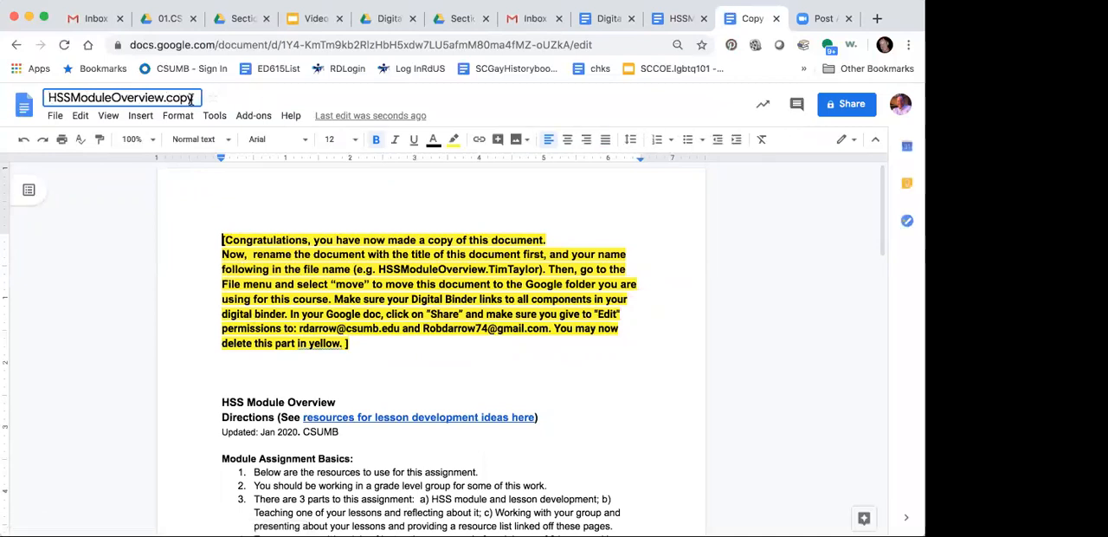
key(BackSpace)
key(BackSpace)
key(BackSpace)
key(BackSpace)
text(Rpb)
key(BackSpace)
key(BackSpace)
text(pb)
key(BackSpace)
key(BackSpace)
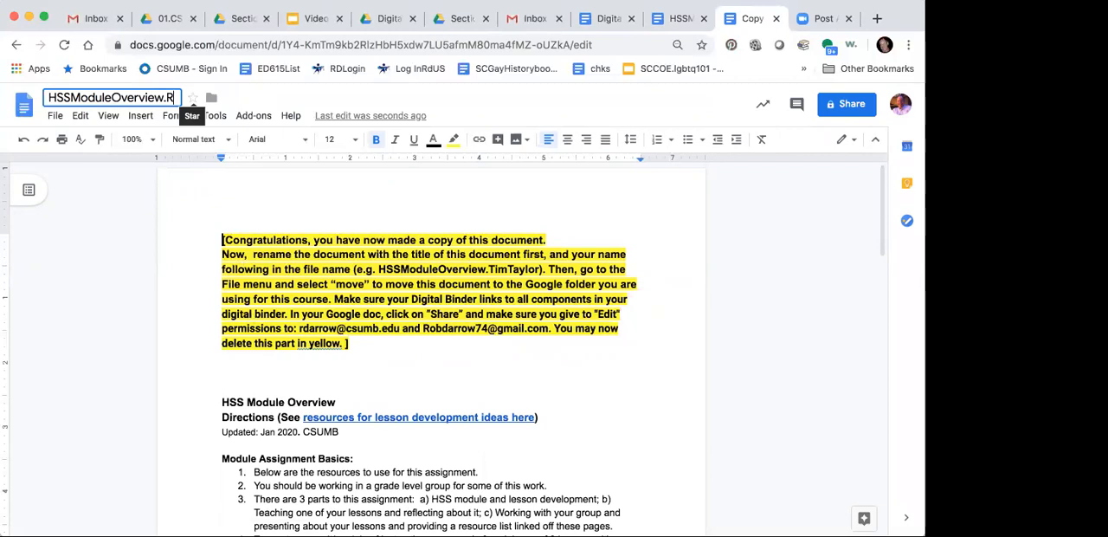
text(obDarrow)
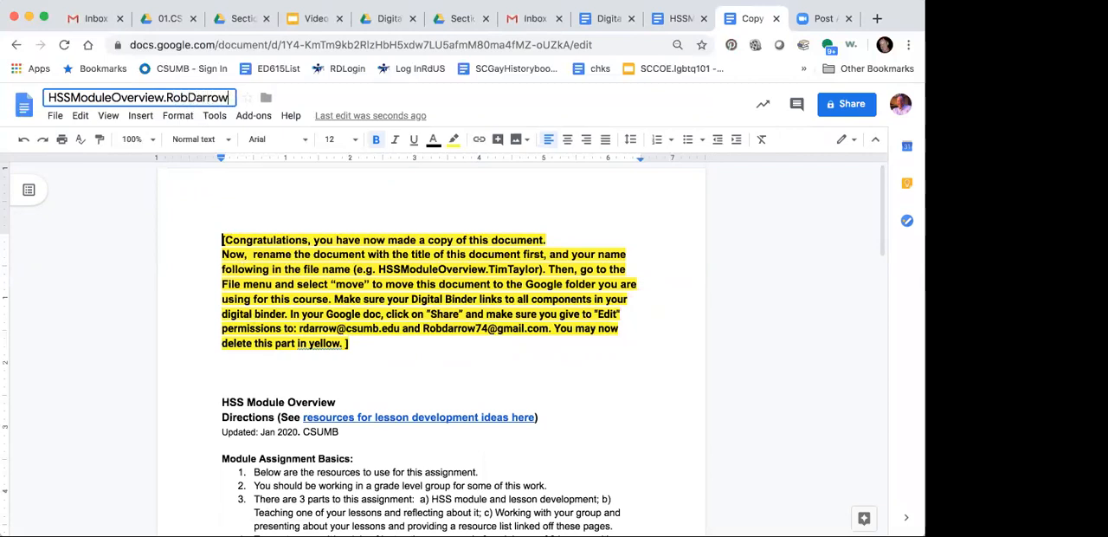
key(Return)
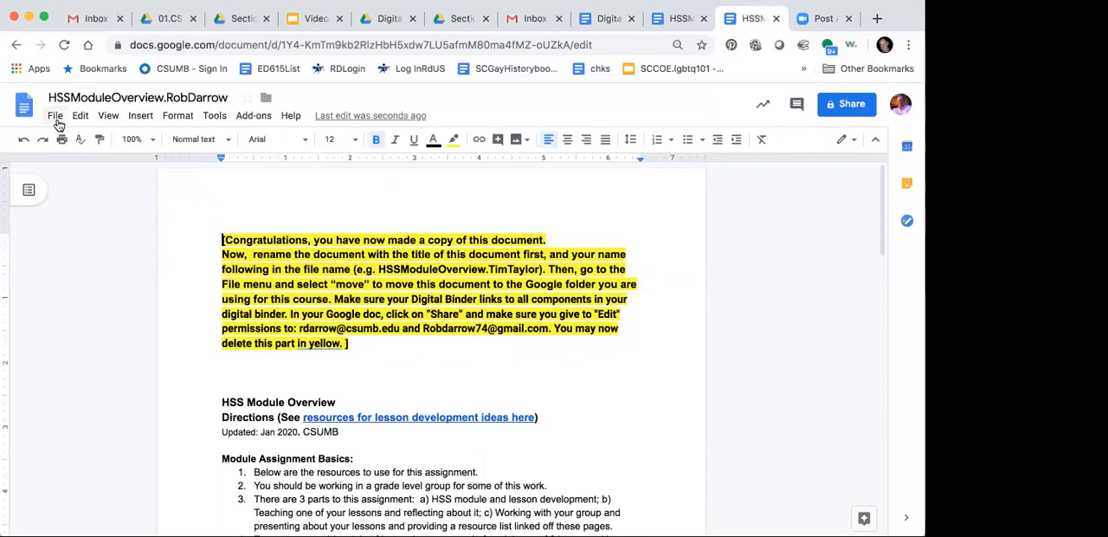
Step: Move the renamed module overview document into the Sample2 folder inside Section80Folders, and close it together with HSSModuleOverview.MAIN
click(57, 118)
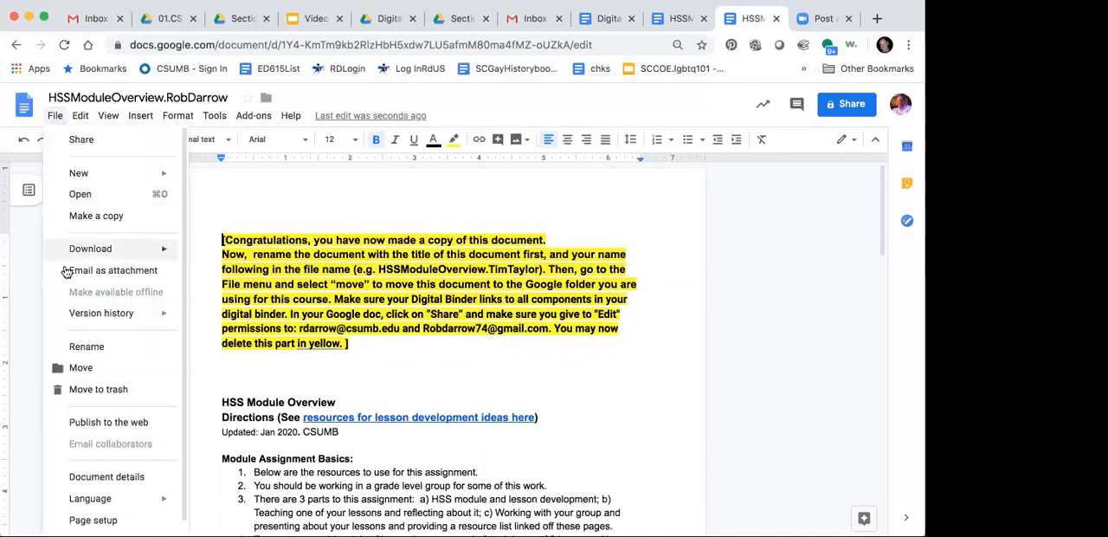
click(78, 367)
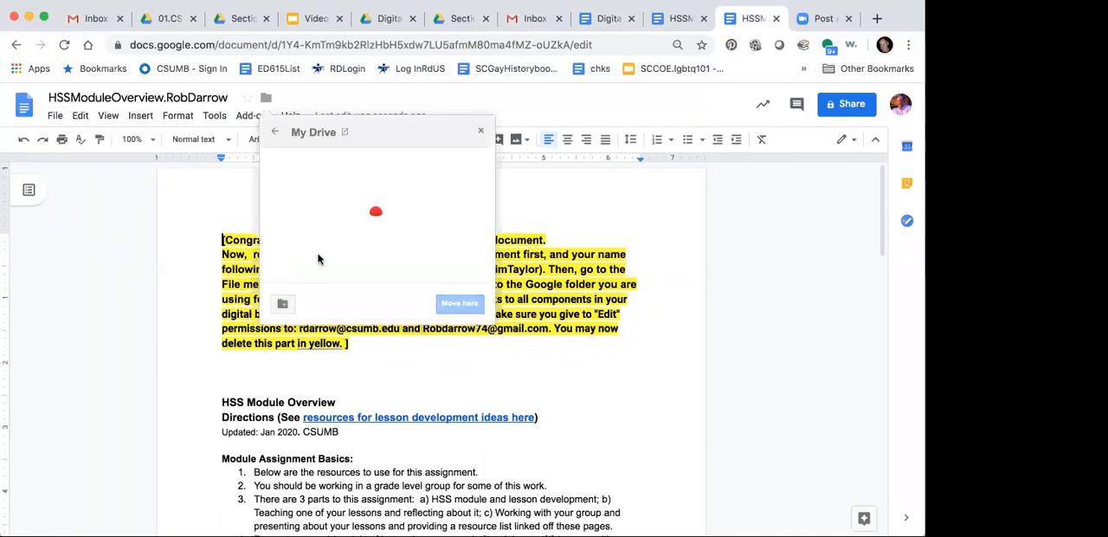
double_click(319, 182)
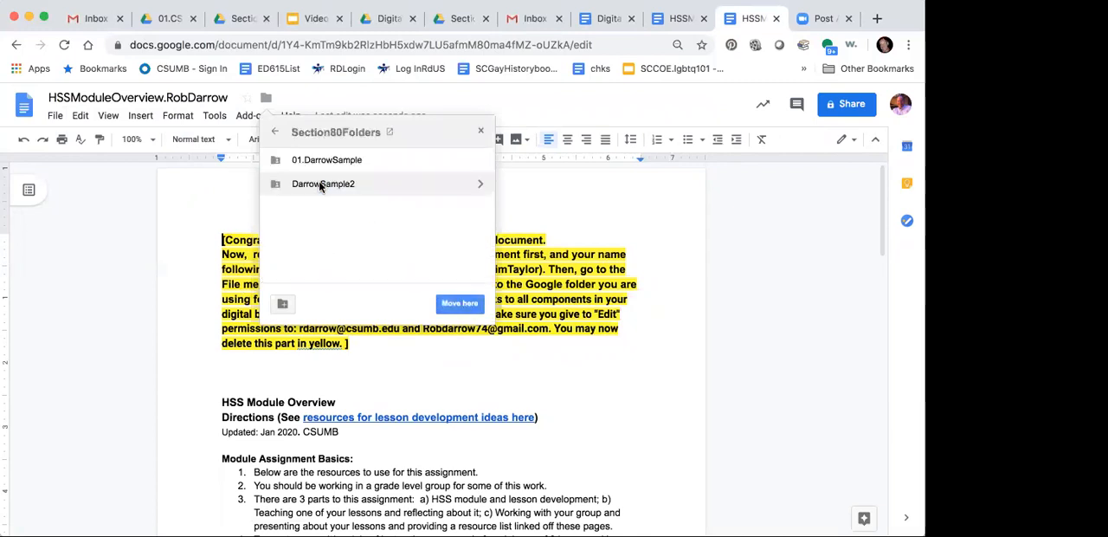
double_click(320, 186)
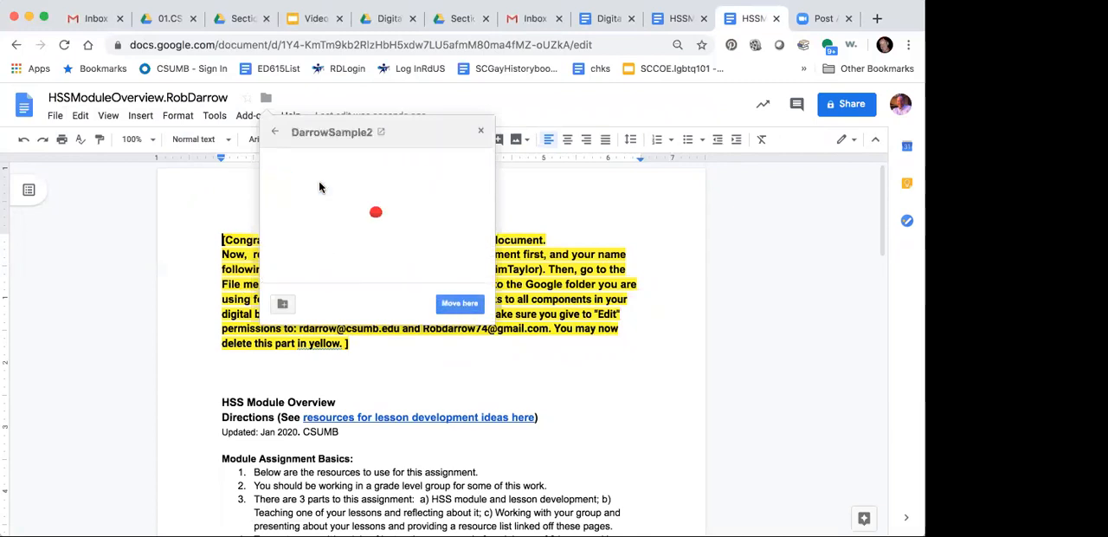
click(459, 303)
click(287, 305)
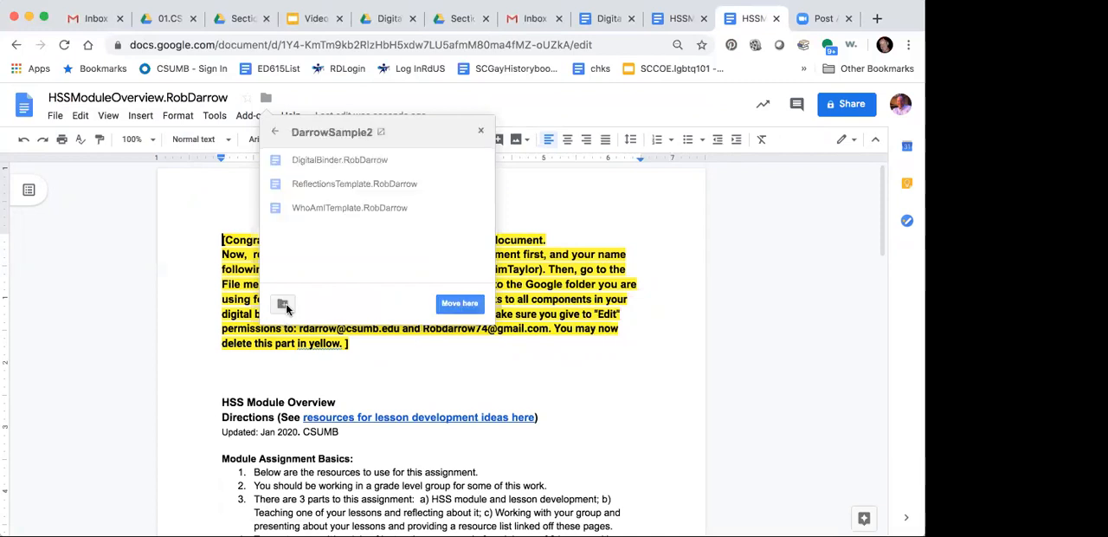
click(777, 18)
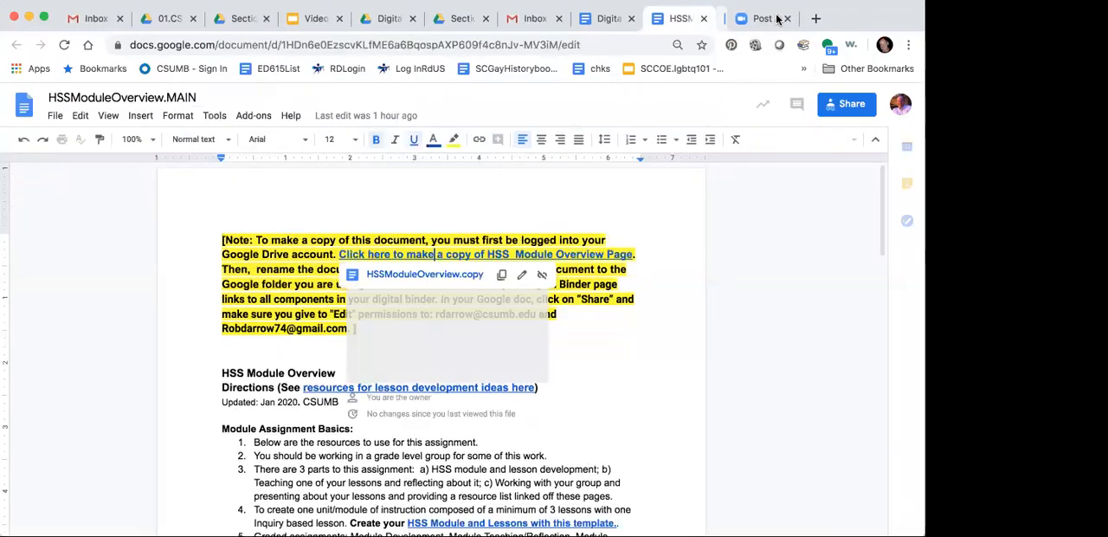
click(703, 19)
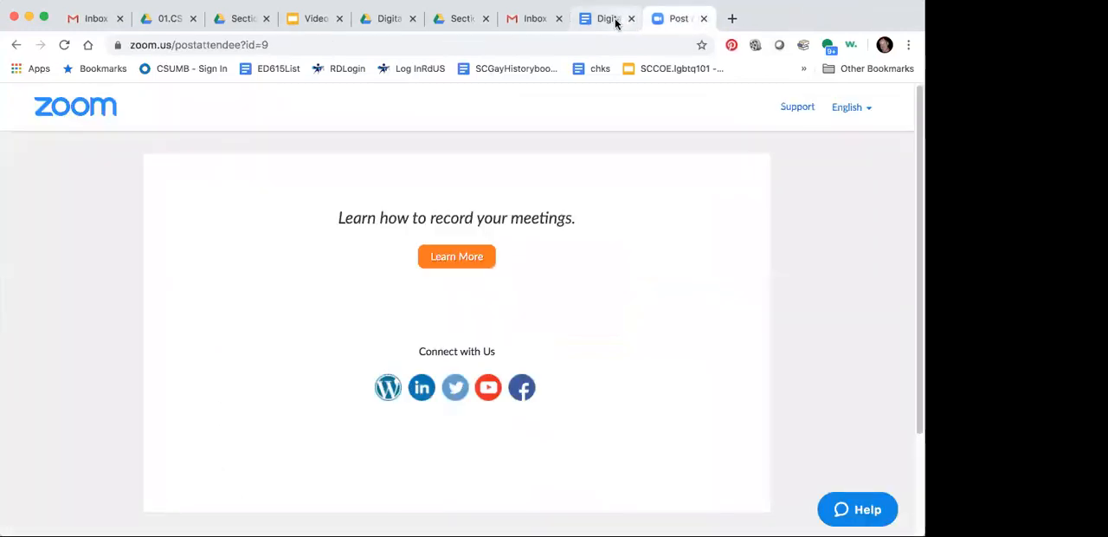
Step: Open the HSSMyModuleDevelopment.MAIN document from the HSS Module Development entry in DigitalBinder.MAIN
click(607, 18)
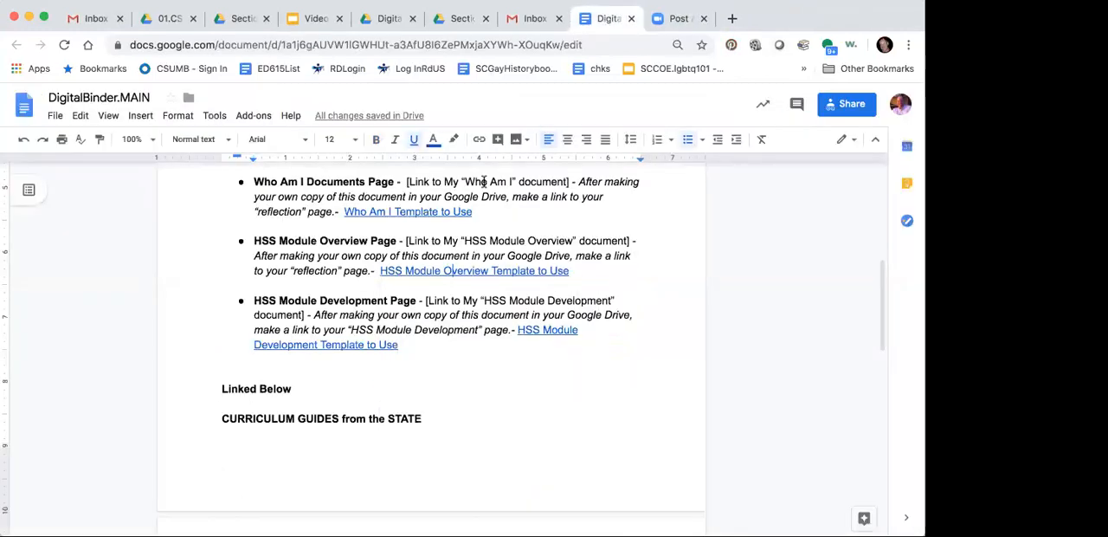
click(537, 330)
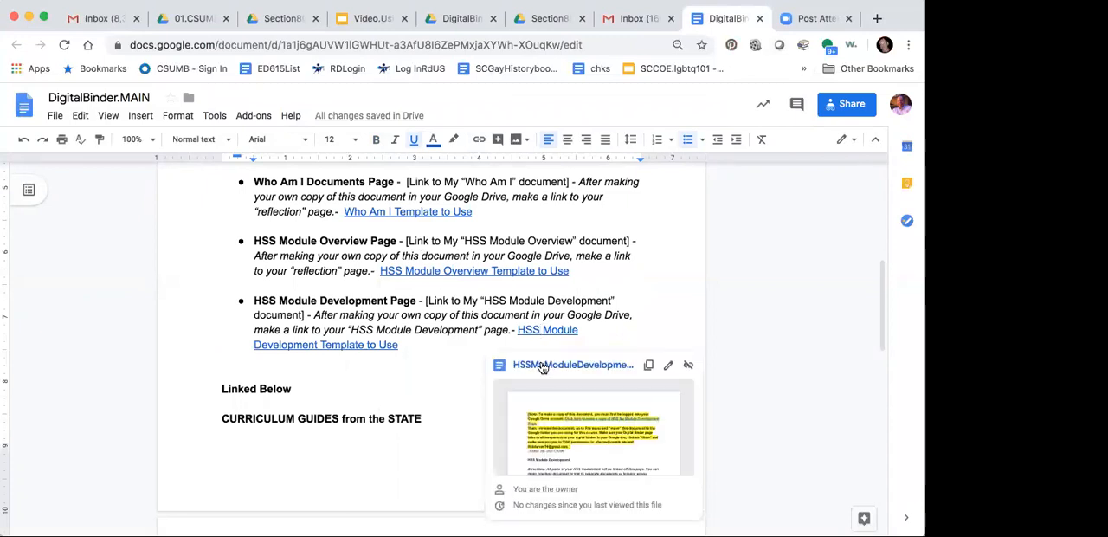
click(560, 367)
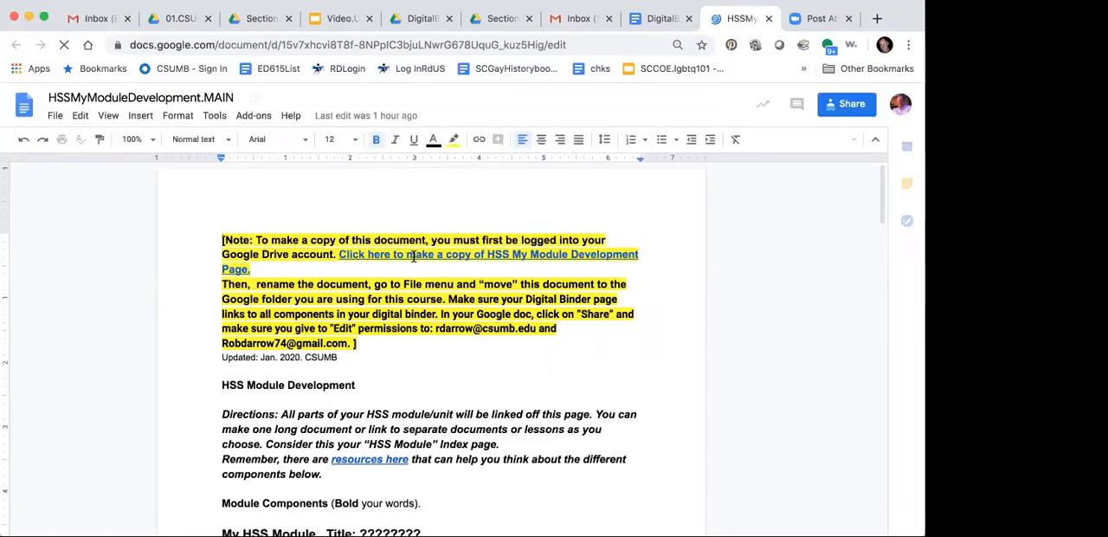
Step: Make a copy of the HSS My Module Development page through the copy link in the highlighted note of HSSMyModuleDevelopment.MAIN
click(413, 255)
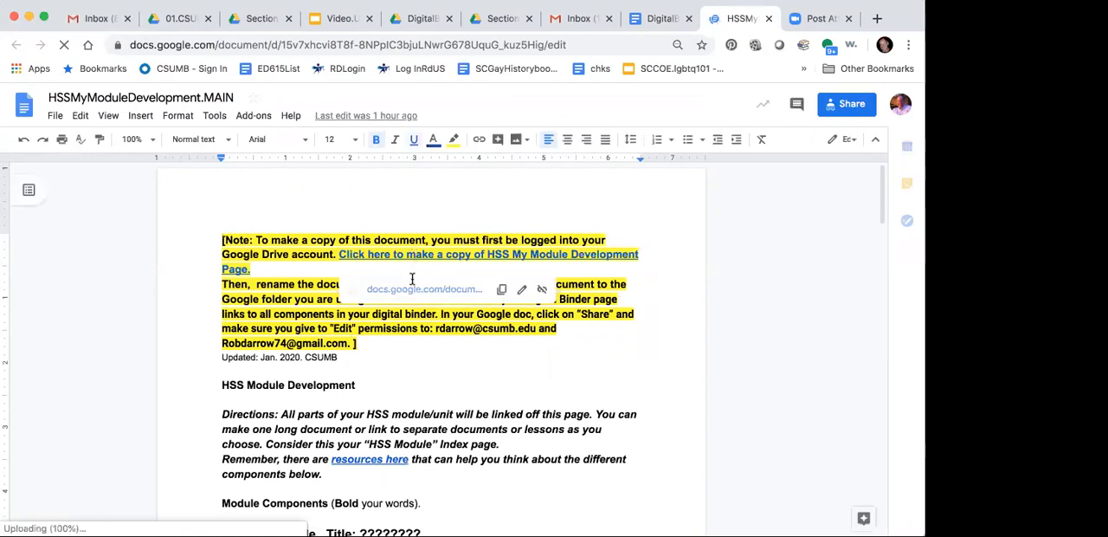
click(411, 293)
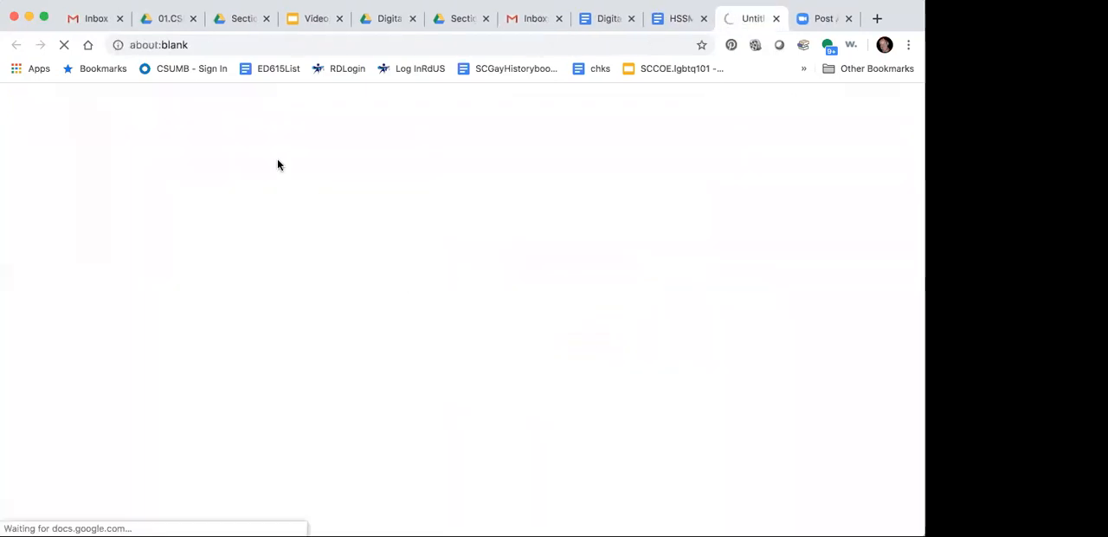
click(274, 313)
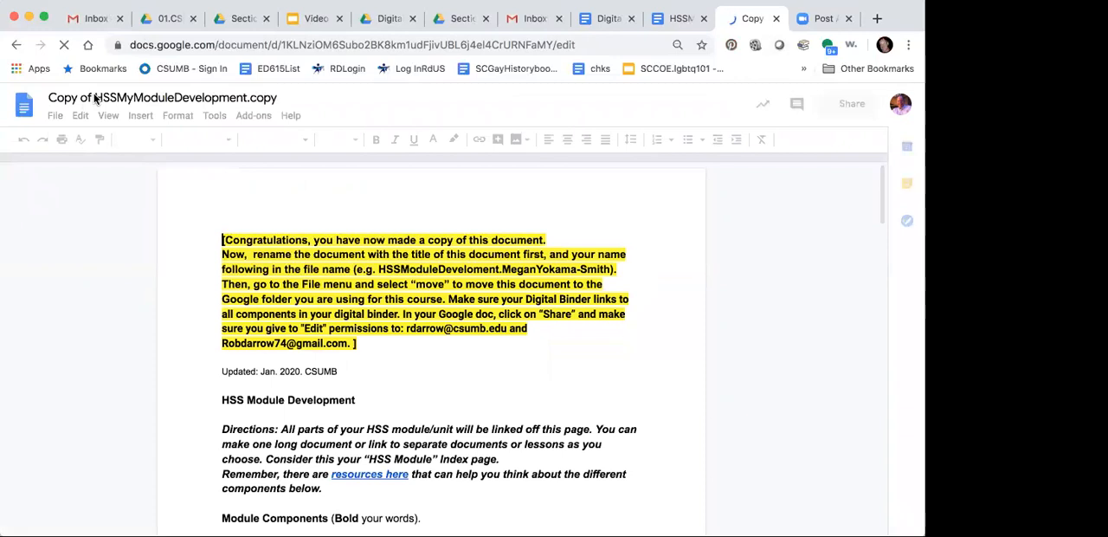
Step: Rename the copied module development document as HSSMyModuleDevelopment followed by a period and the owner's full name without spaces
click(95, 99)
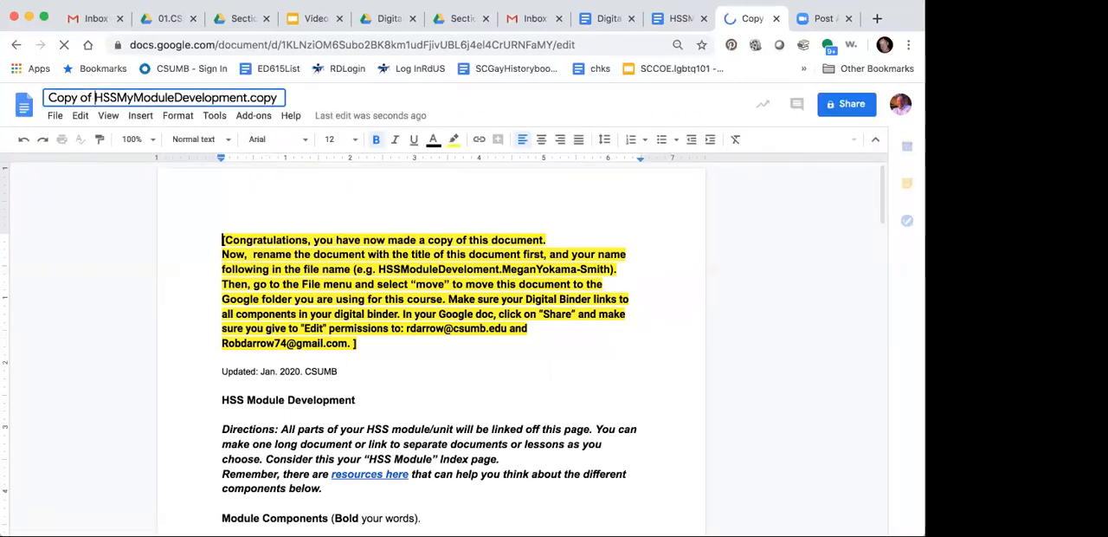
key(BackSpace)
key(BackSpace)
key(BackSpace)
key(BackSpace)
key(BackSpace)
key(BackSpace)
key(BackSpace)
key(BackSpace)
double_click(230, 98)
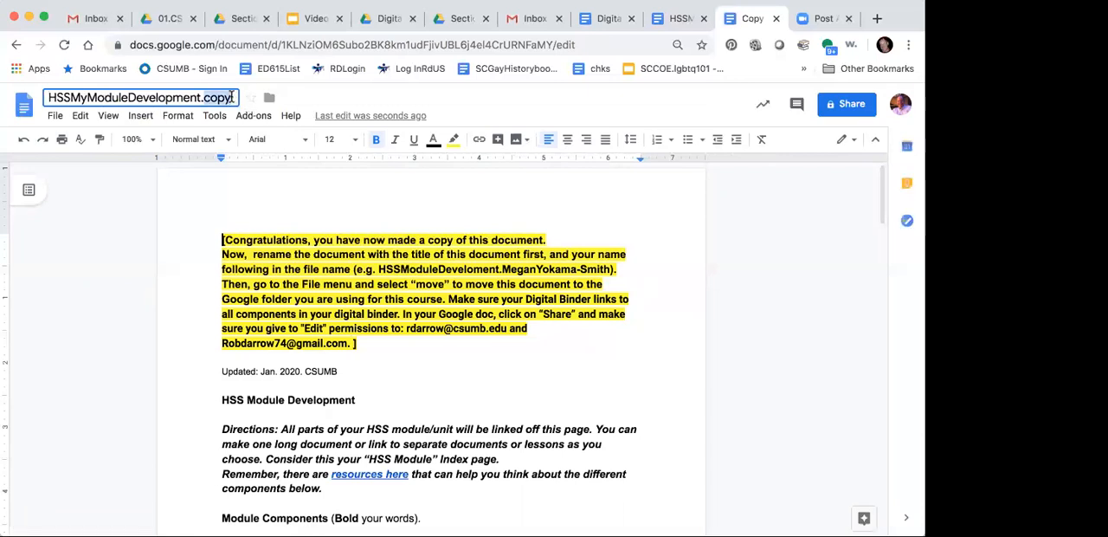
text(RobDarrow)
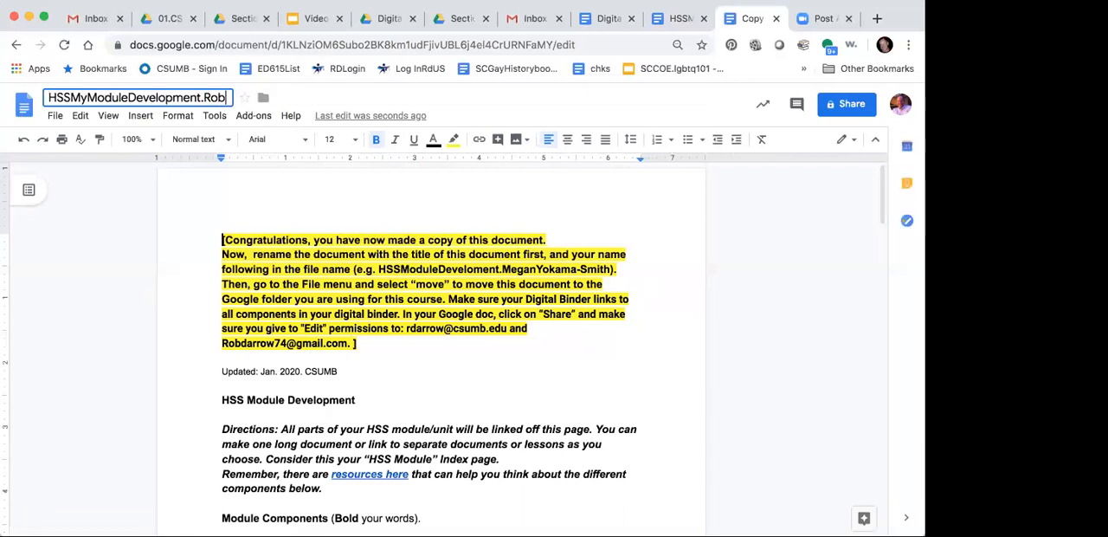
Step: Move the renamed module development document into the Sample2 folder inside Section80Folders, and close it together with HSSMyModuleDevelopment.MAIN and DigitalBinder.MAIN
click(50, 116)
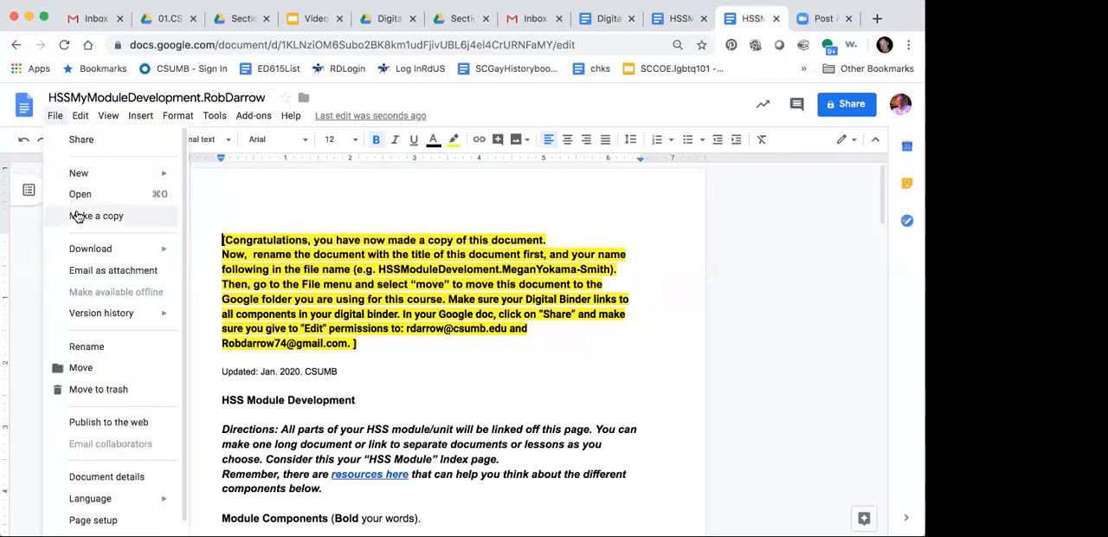
click(90, 367)
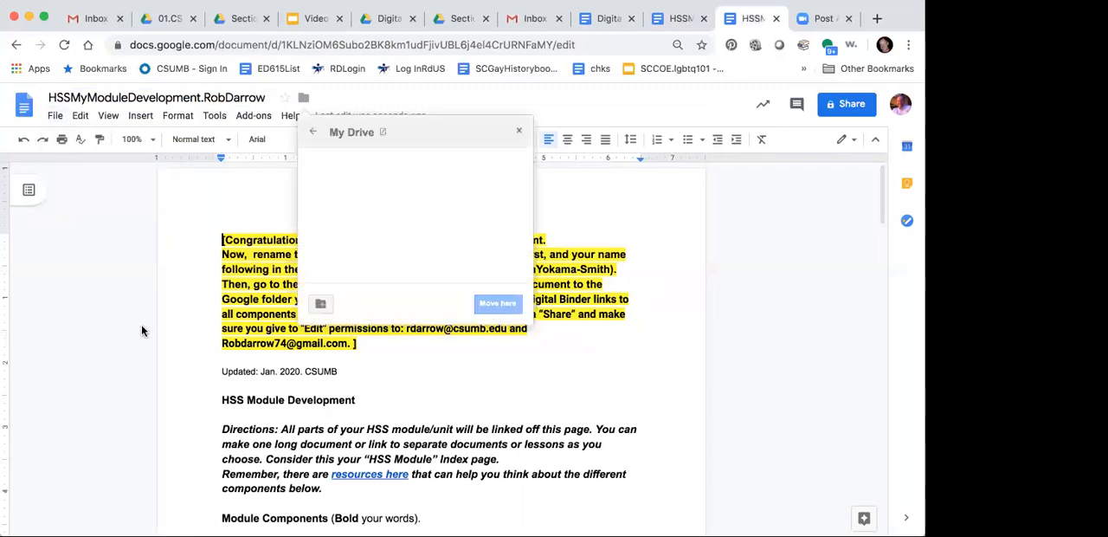
double_click(367, 186)
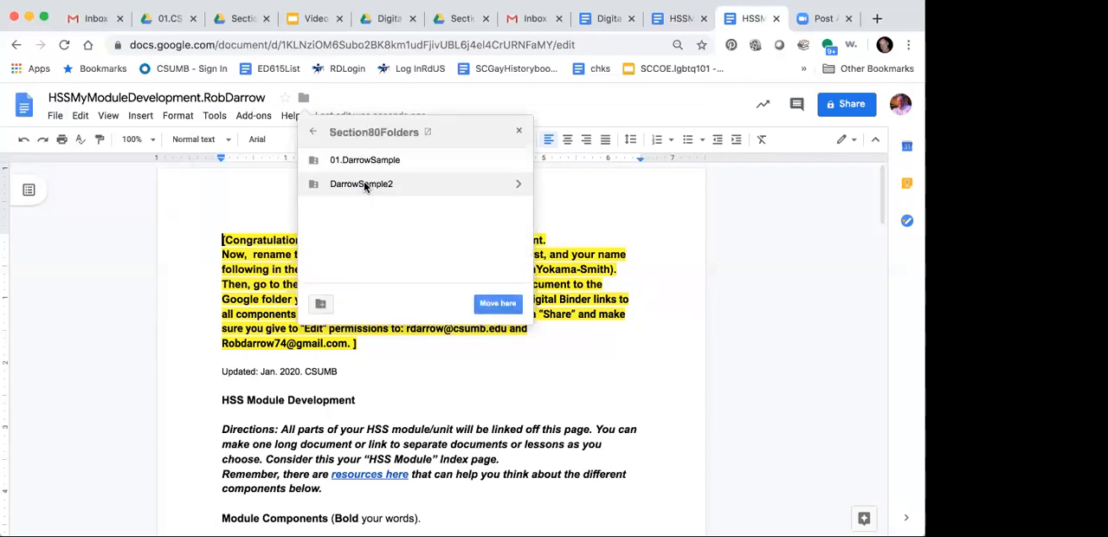
double_click(364, 184)
click(487, 305)
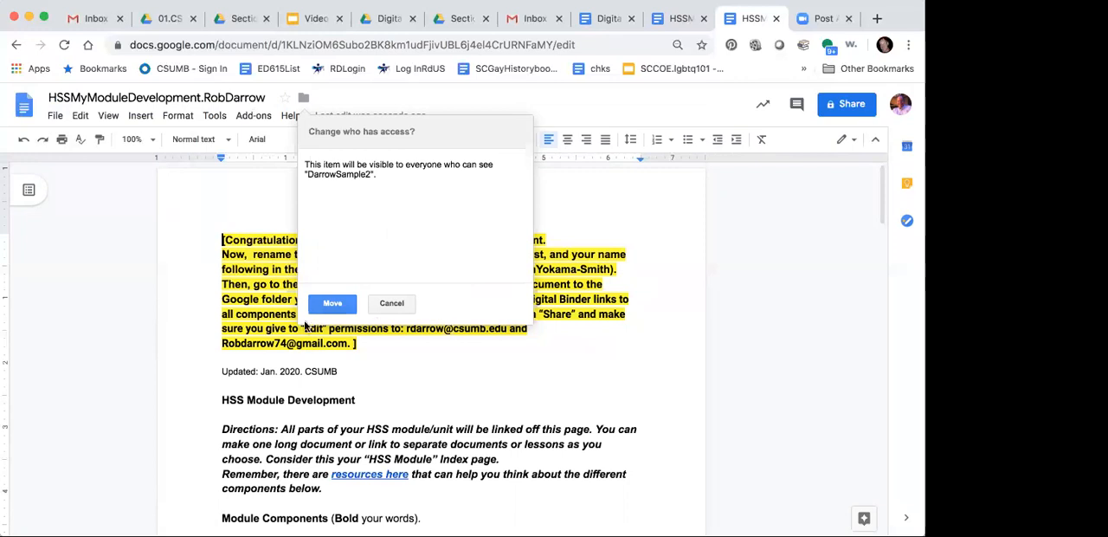
click(333, 303)
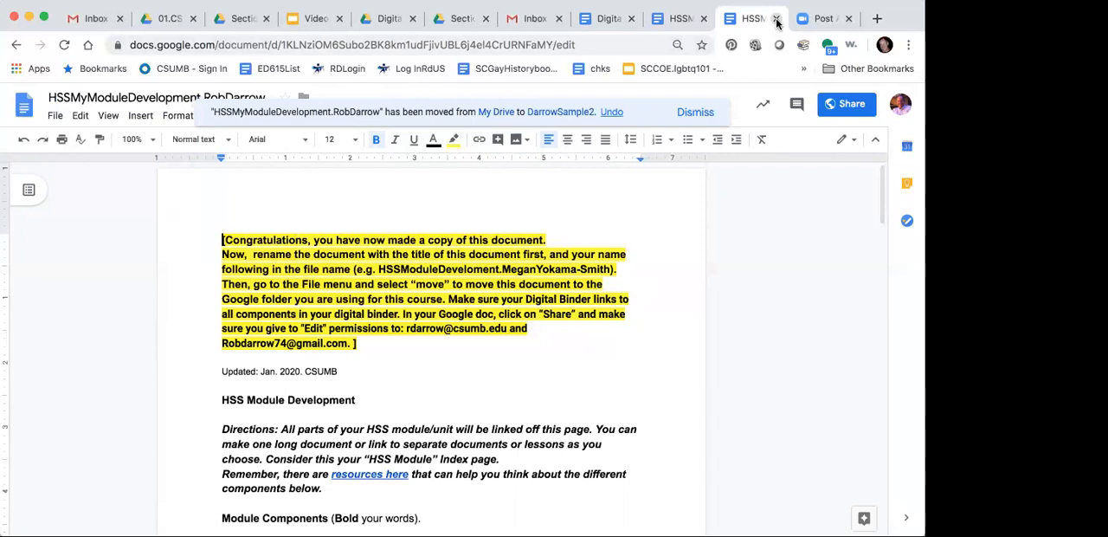
click(777, 19)
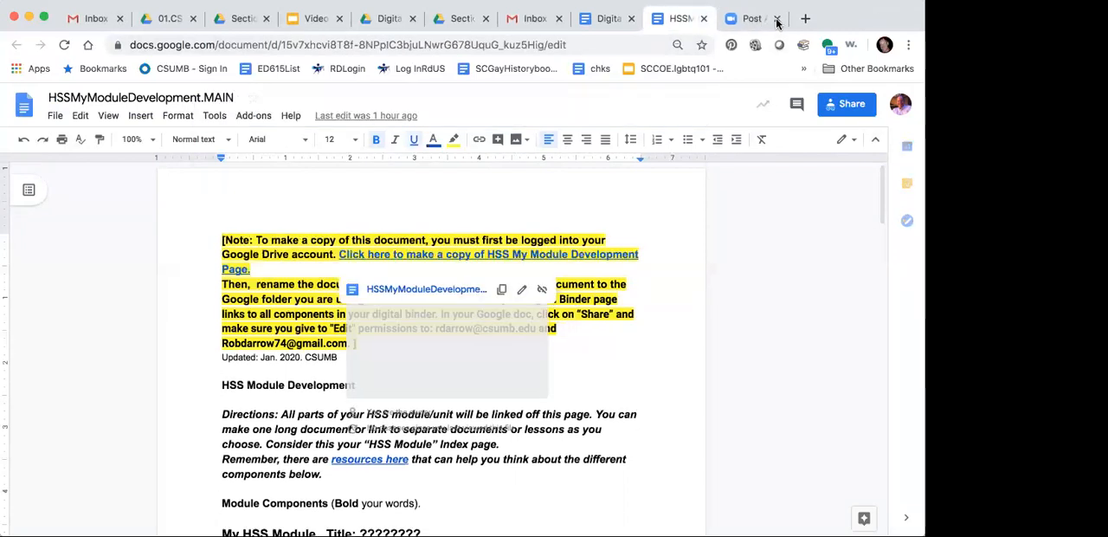
click(707, 19)
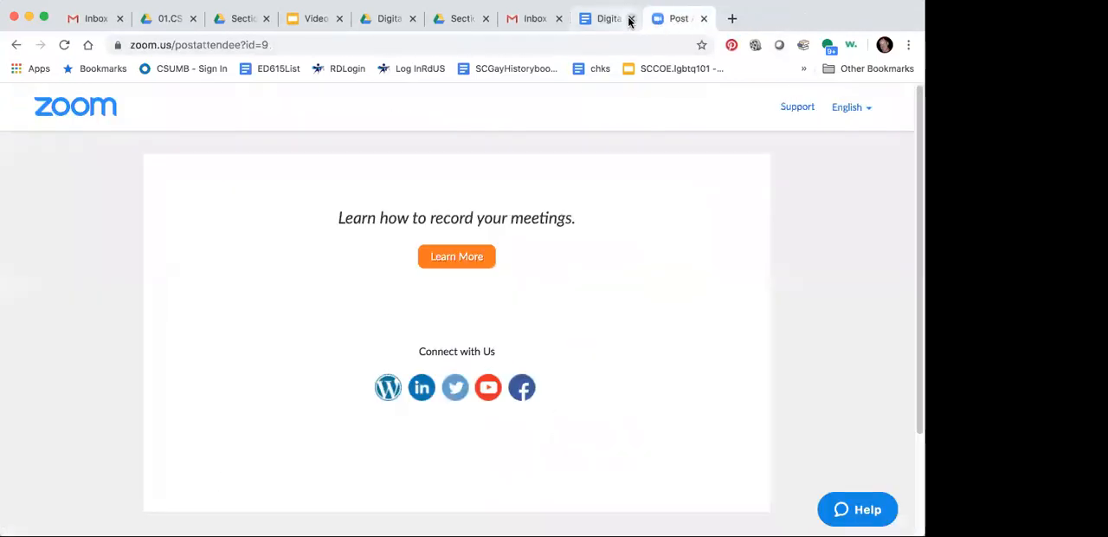
click(629, 19)
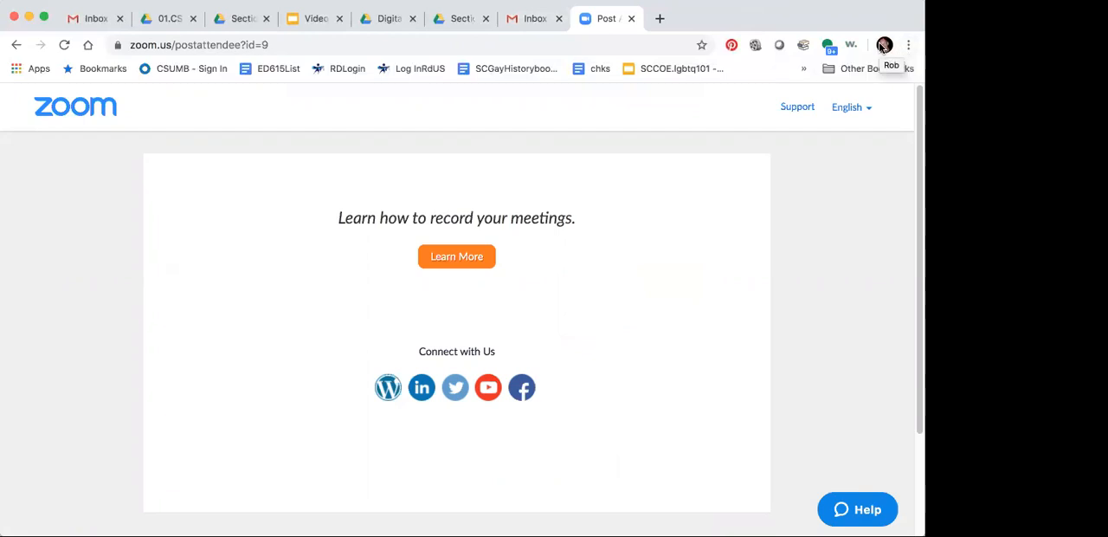
Step: Open the CSUMB account's Google Drive from its Gmail inbox and locate the Section80Folders folder in My Drive
click(532, 26)
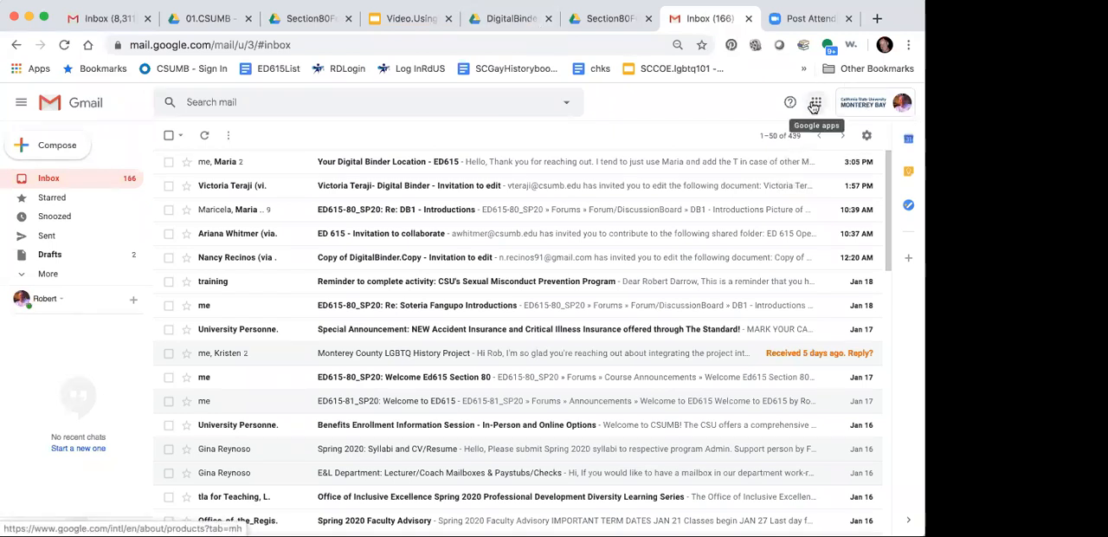
click(814, 104)
click(878, 158)
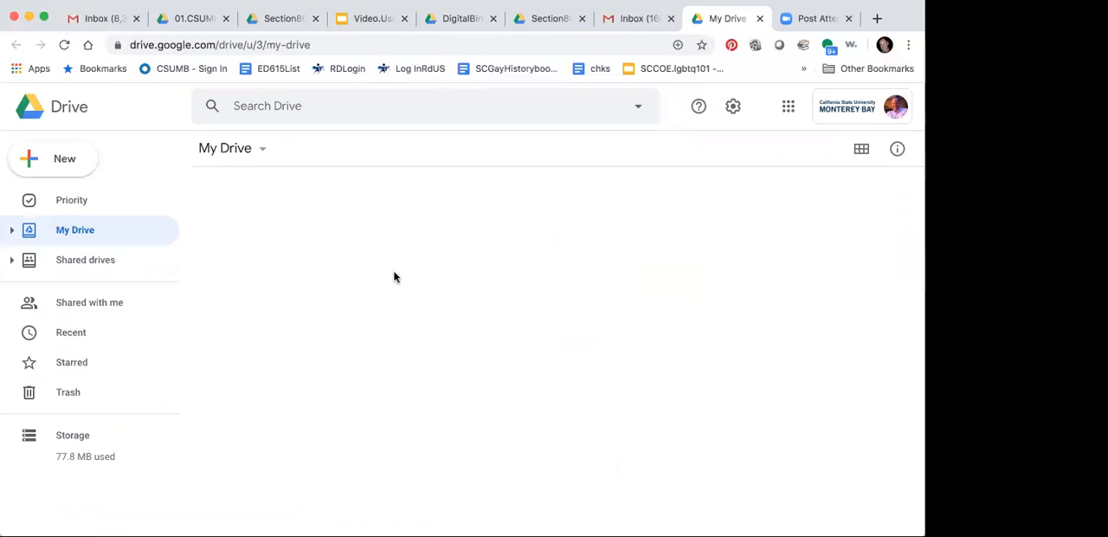
scroll(383, 317, down, 2)
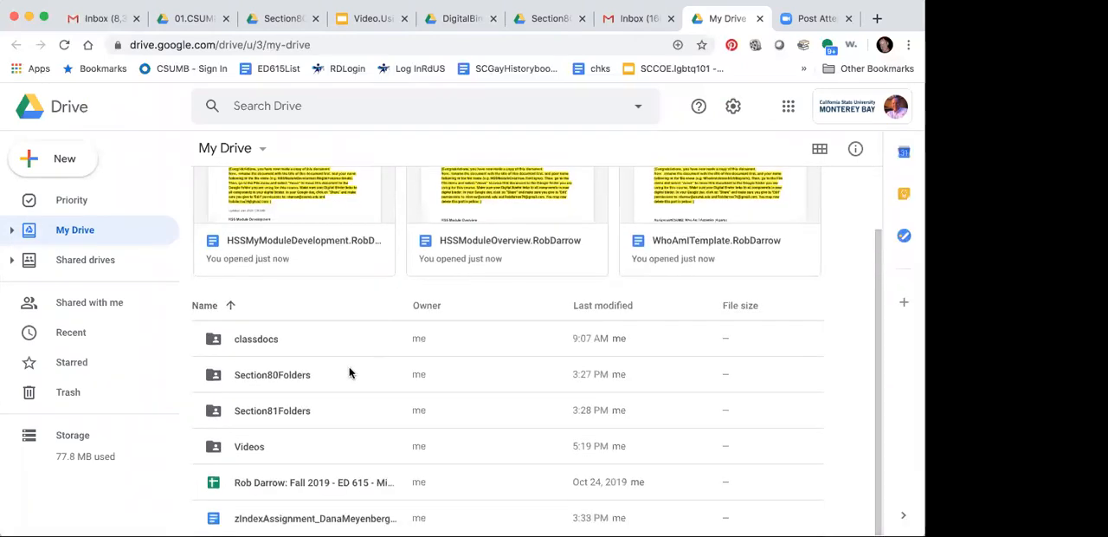
Step: Open the Sample2 folder inside Section80Folders and check the outline slide in Video.UsingGoogleDocs before returning to the folder
double_click(272, 374)
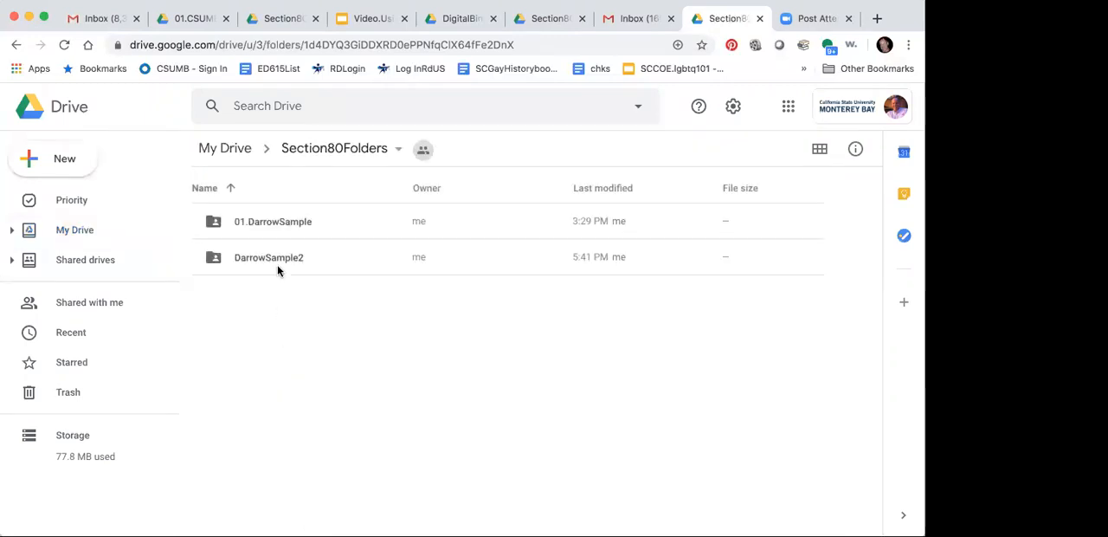
double_click(275, 259)
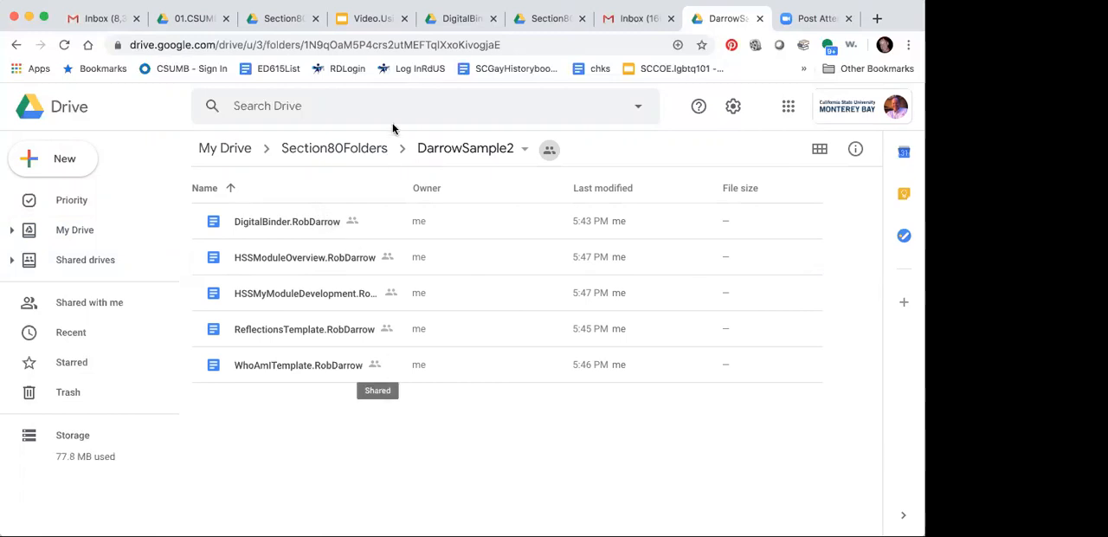
click(372, 19)
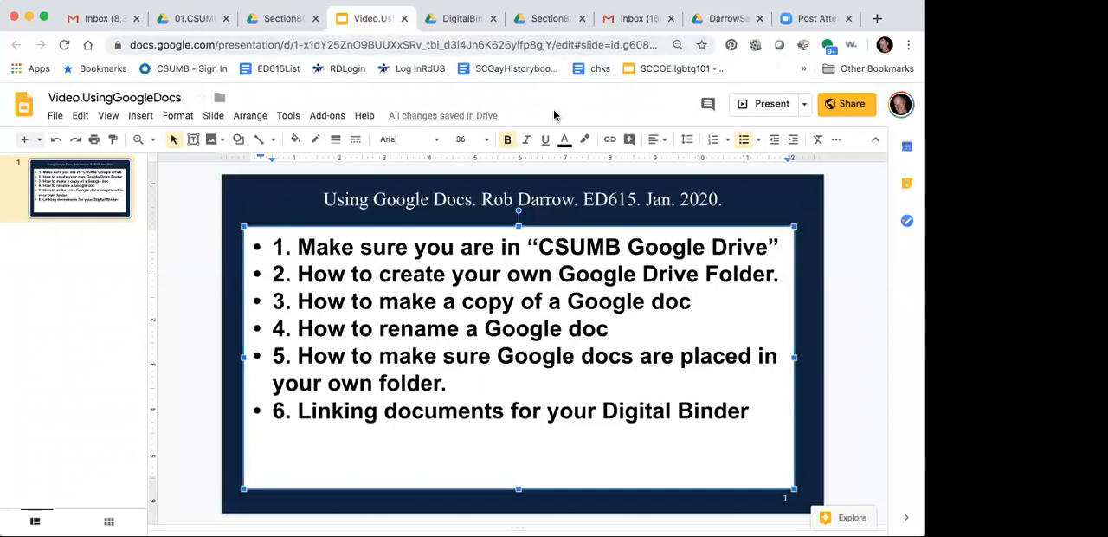
click(714, 19)
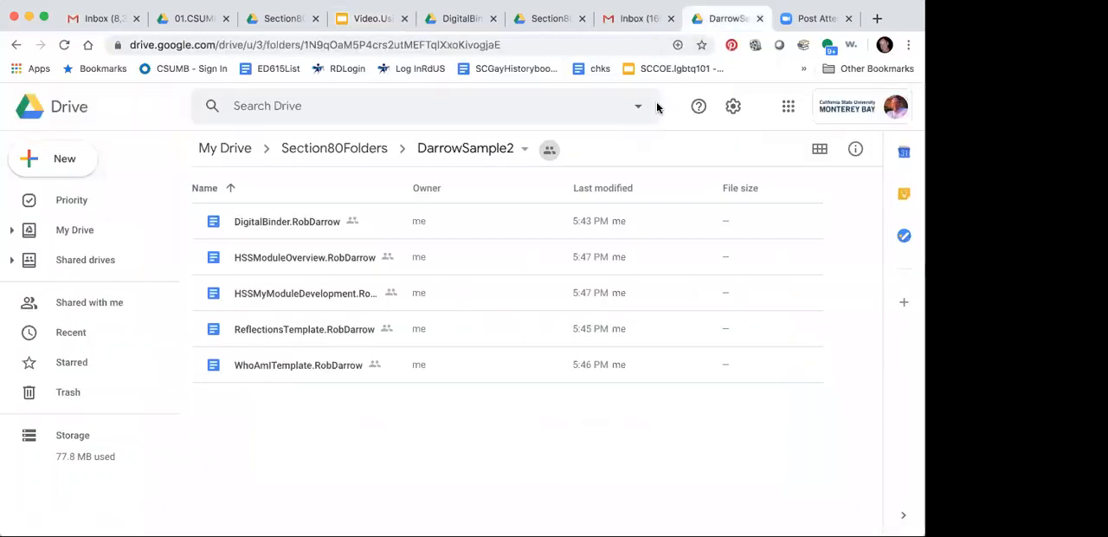
Step: Open the personal Digital Binder copy and locate the "Link to My Reflections Page" placeholder in its Table of Contents
double_click(278, 223)
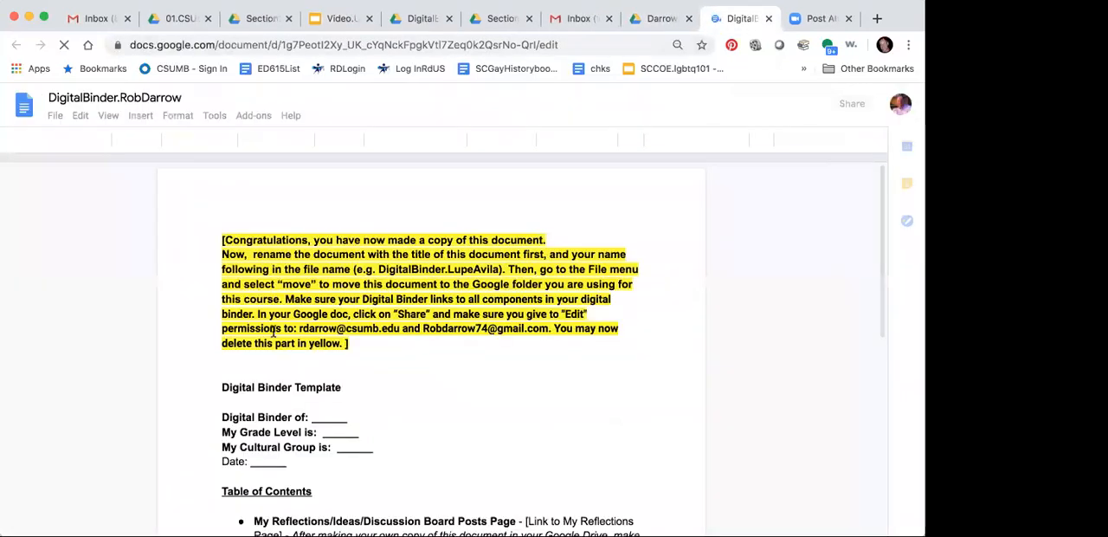
scroll(272, 332, down, 3)
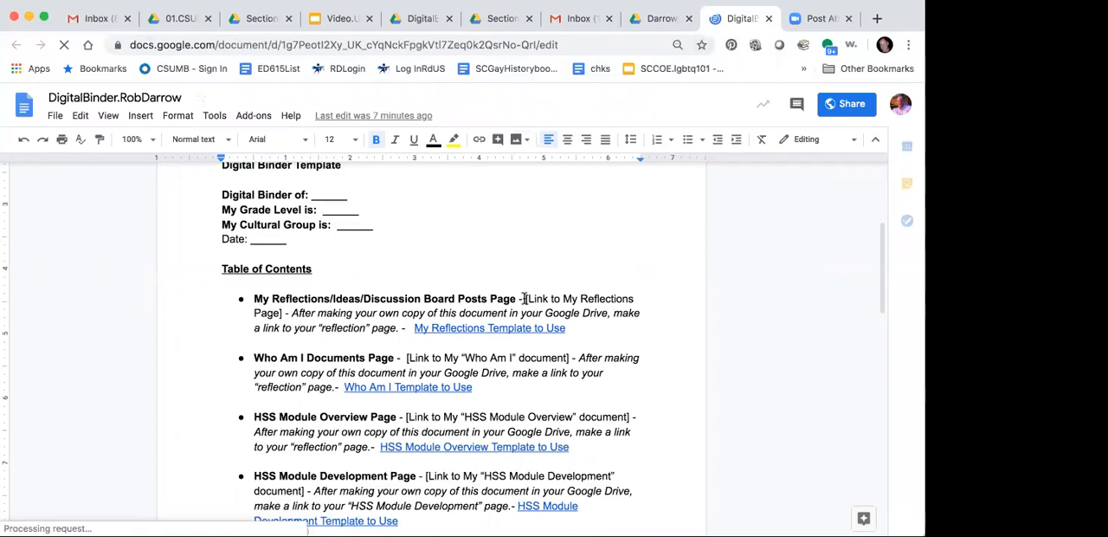
drag(516, 299, 279, 313)
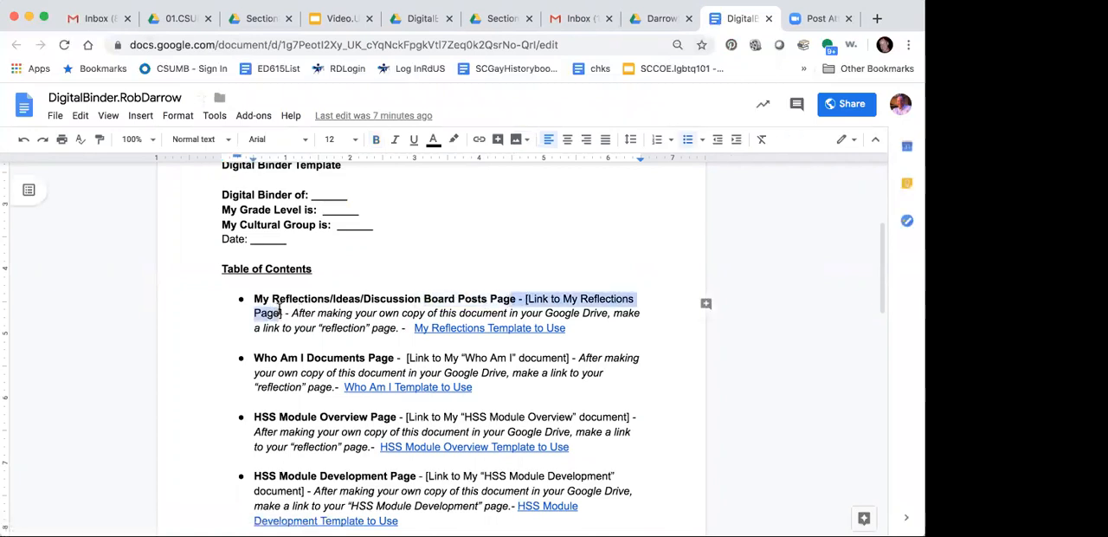
click(279, 312)
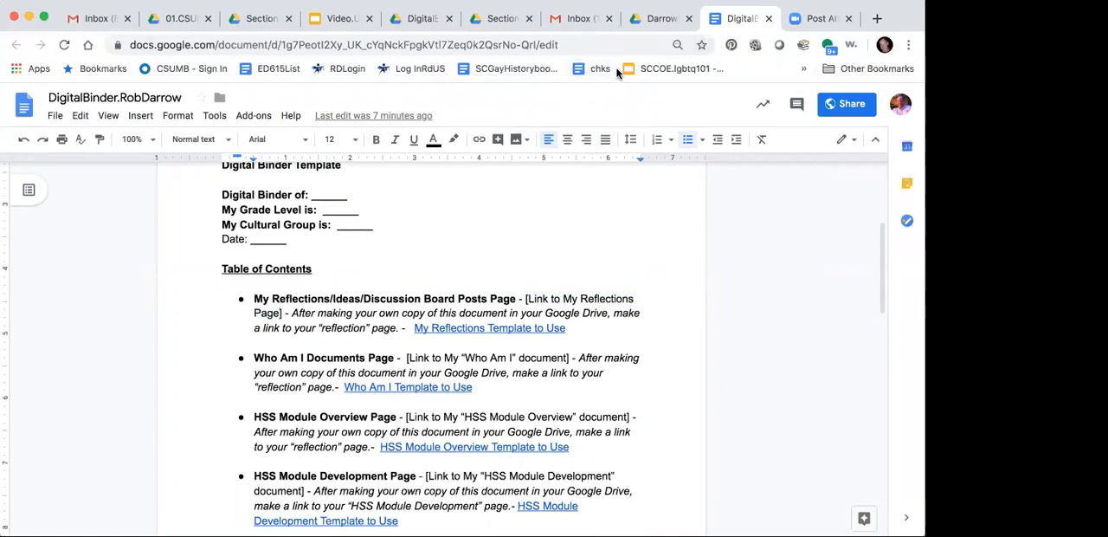
Step: Open the personal ReflectionsTemplate copy from the Sample2 folder and delete the yellow instruction note at its beginning
click(663, 19)
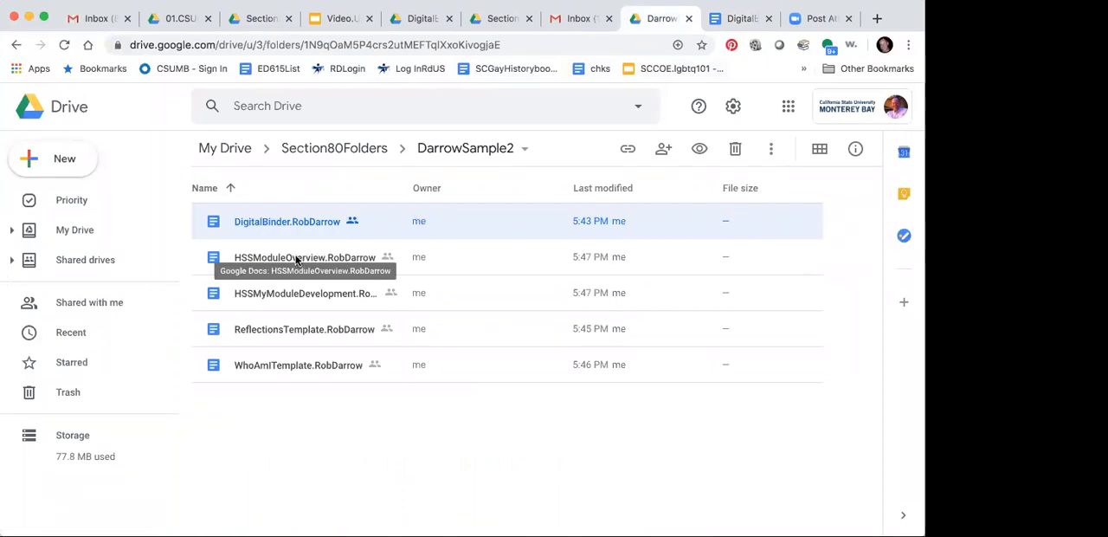
click(303, 330)
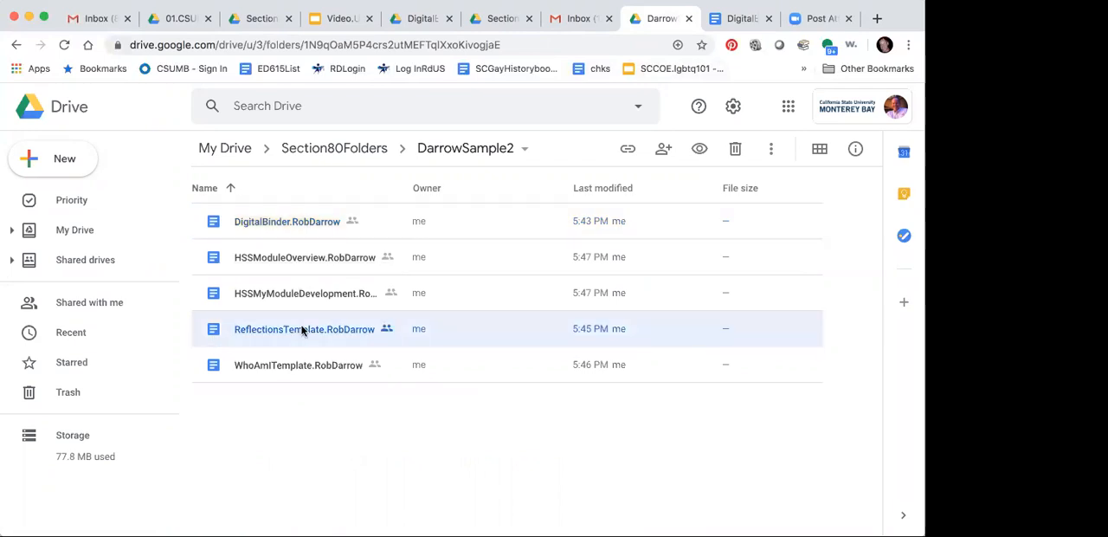
double_click(302, 330)
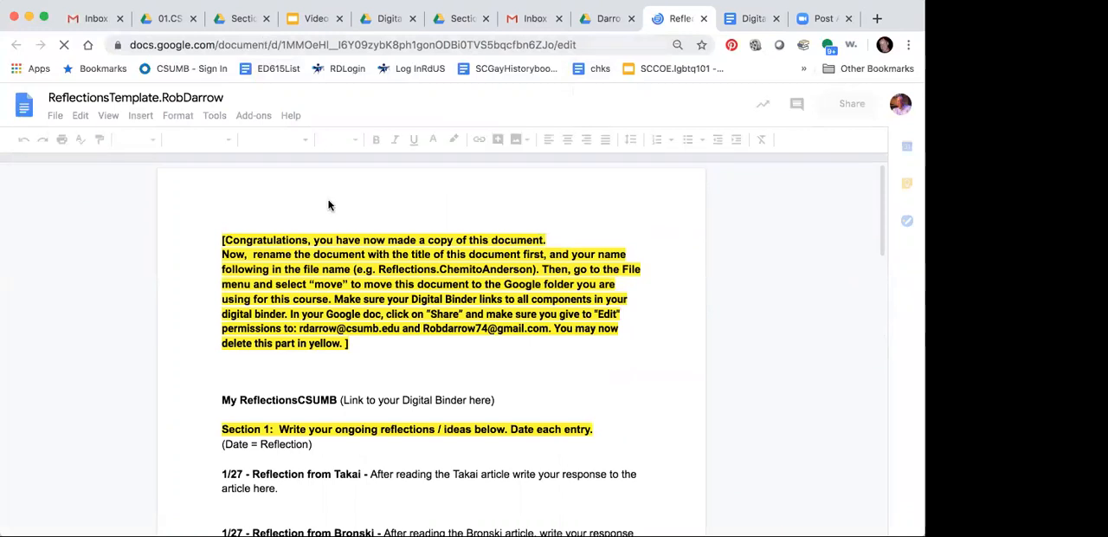
click(351, 345)
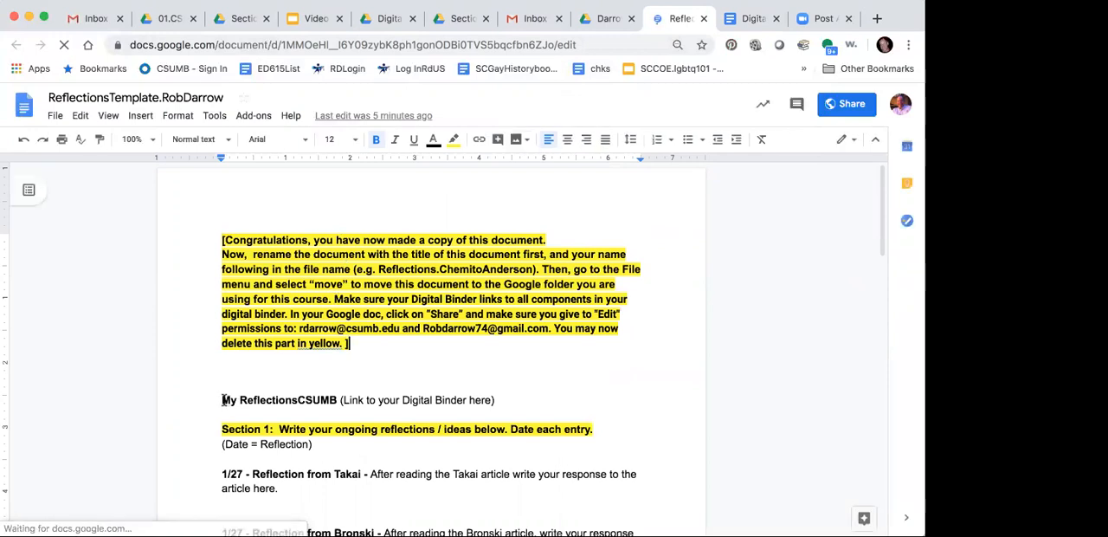
drag(216, 357, 204, 222)
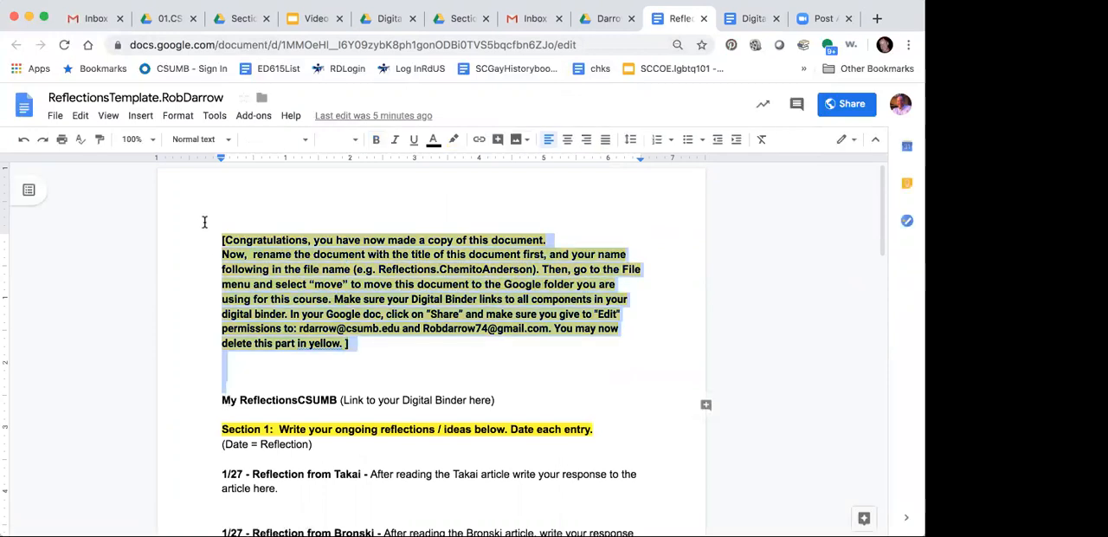
key(BackSpace)
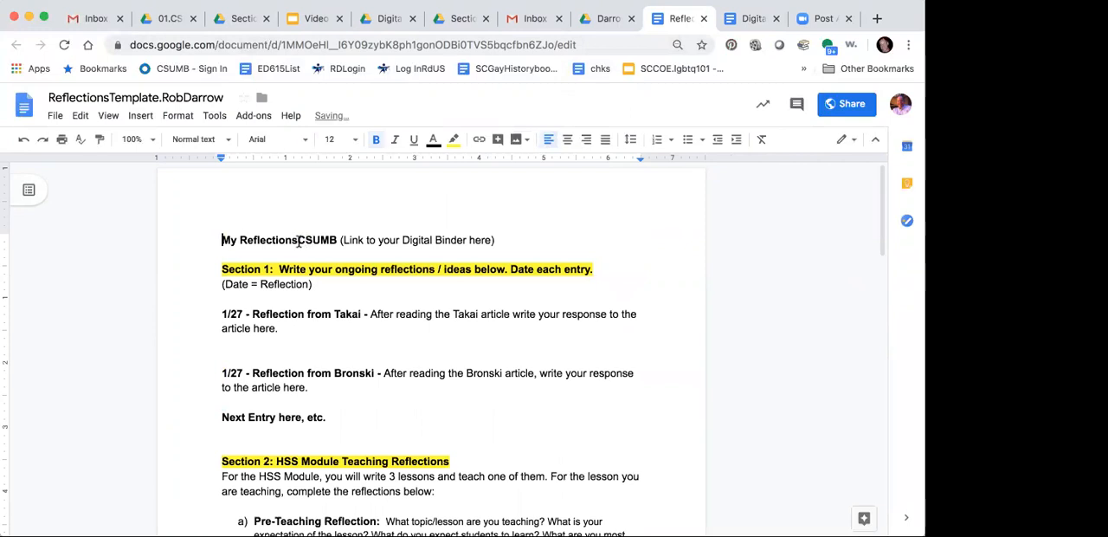
Step: Replace "CSUMB" in the My Reflections heading with a hyphen and the owner's last name
text(- Darrow)
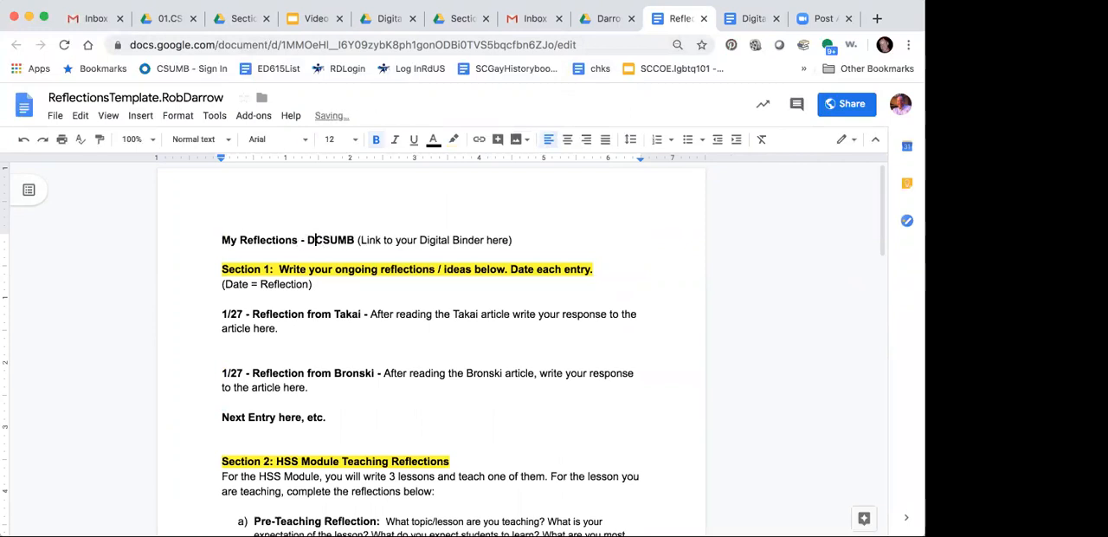
double_click(367, 234)
key(BackSpace)
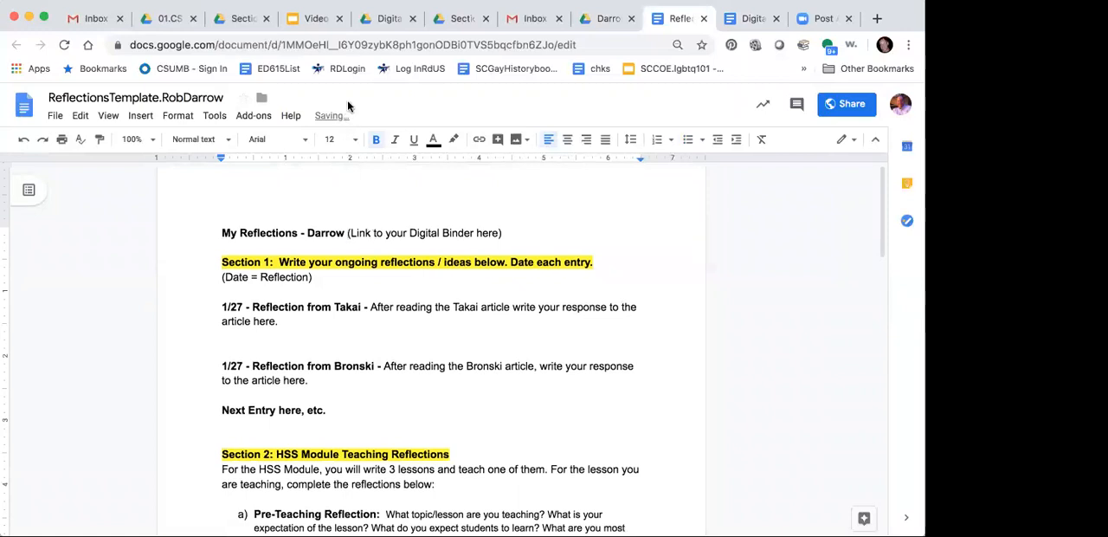
Step: Copy the web address of the personal reflections document
click(343, 45)
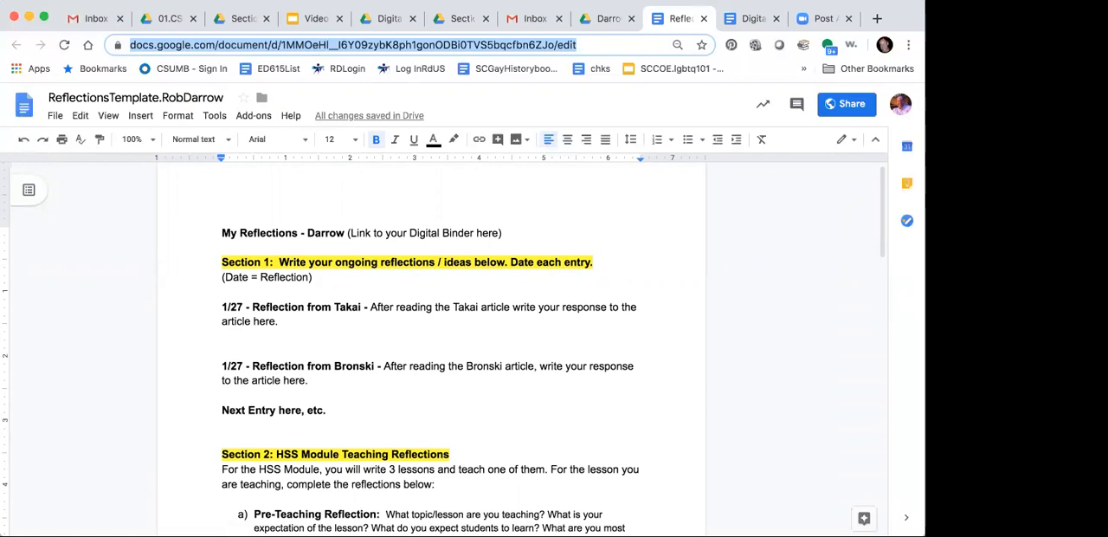
right_click(109, 45)
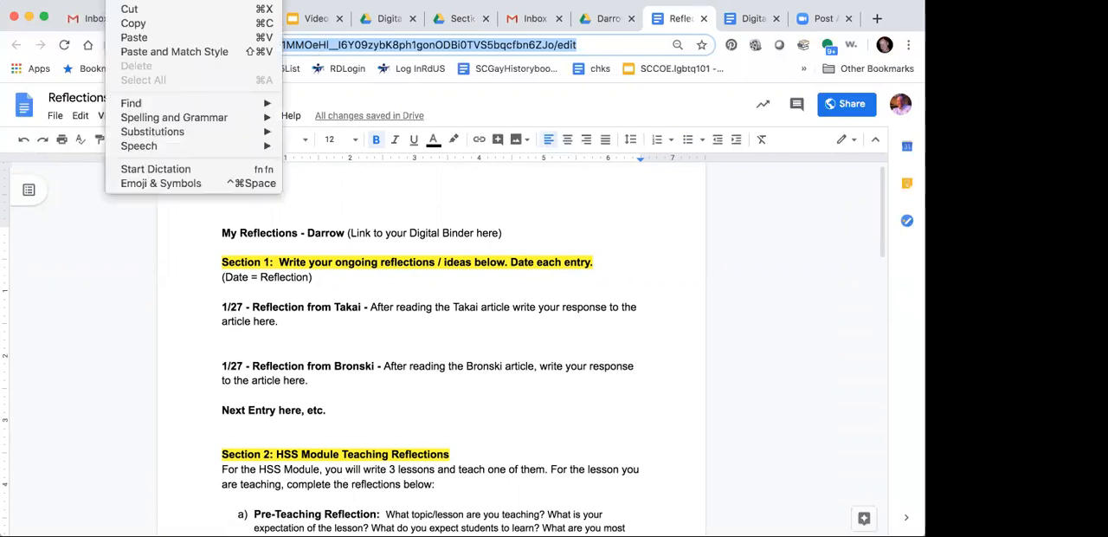
click(132, 24)
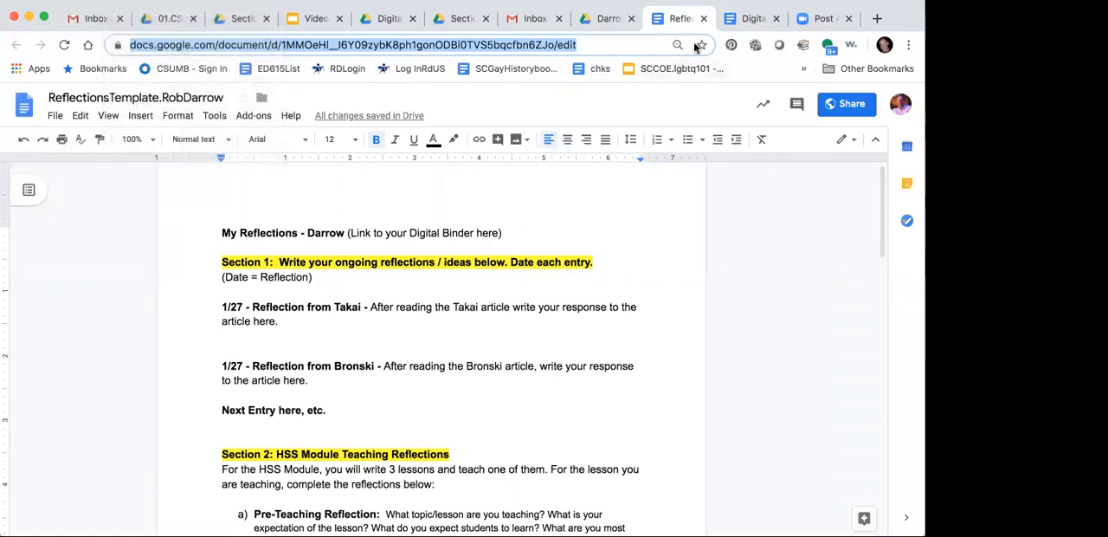
Step: In the Digital Binder copy, link the text "Link to My Reflections Page" to the copied reflections document address
click(749, 19)
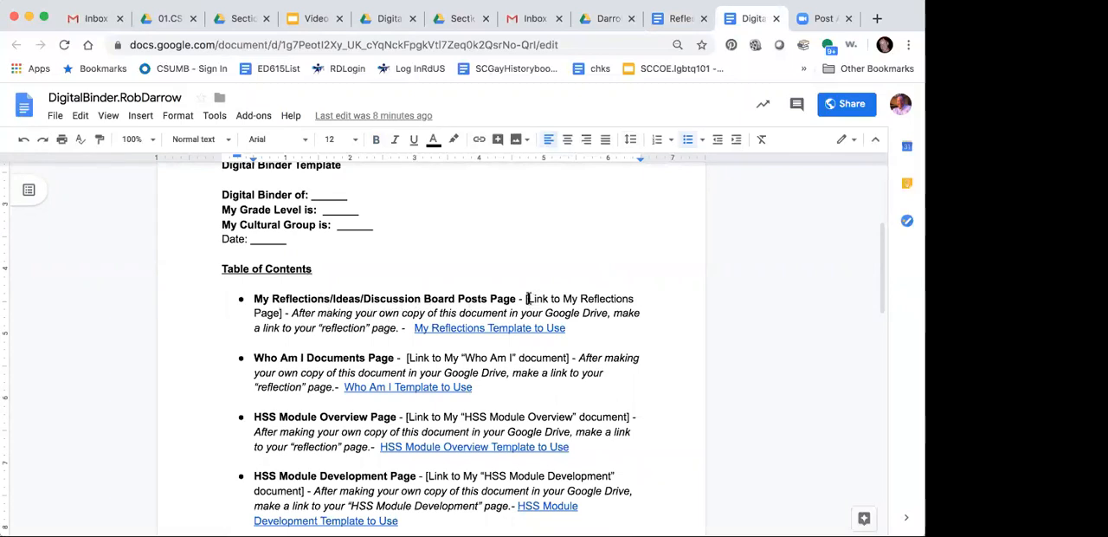
drag(526, 298, 275, 317)
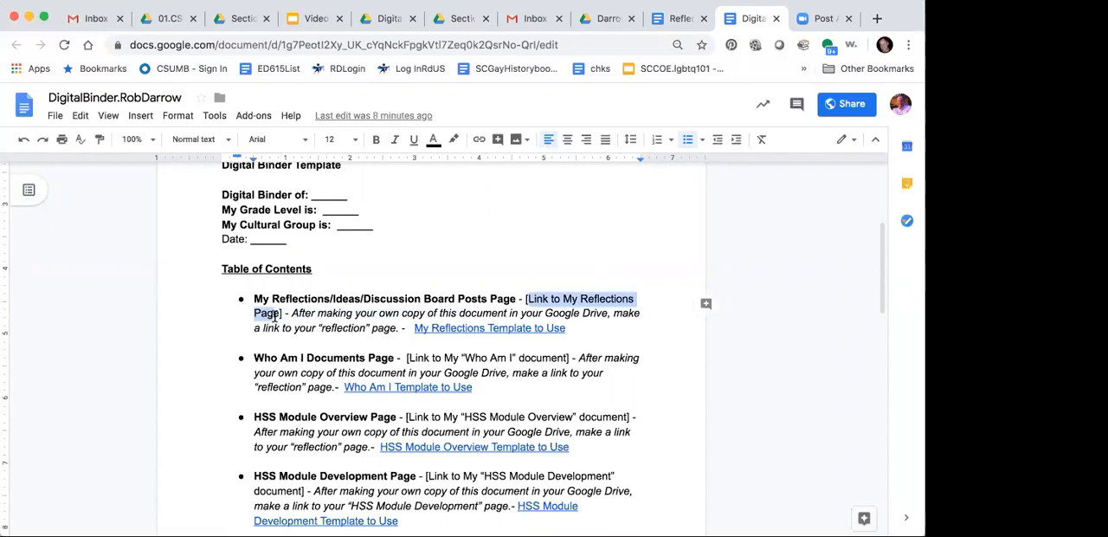
click(276, 315)
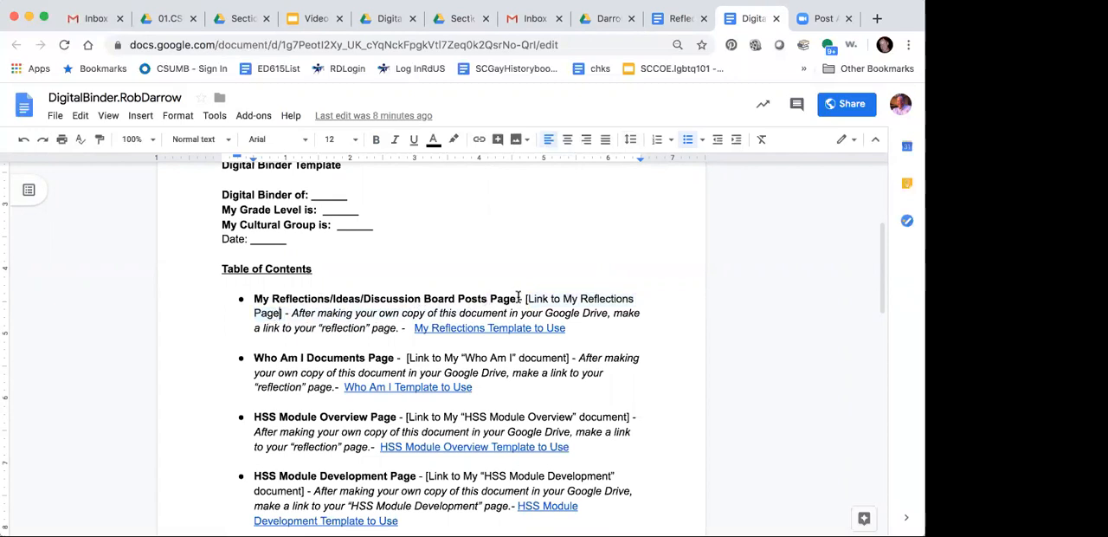
drag(526, 299, 280, 313)
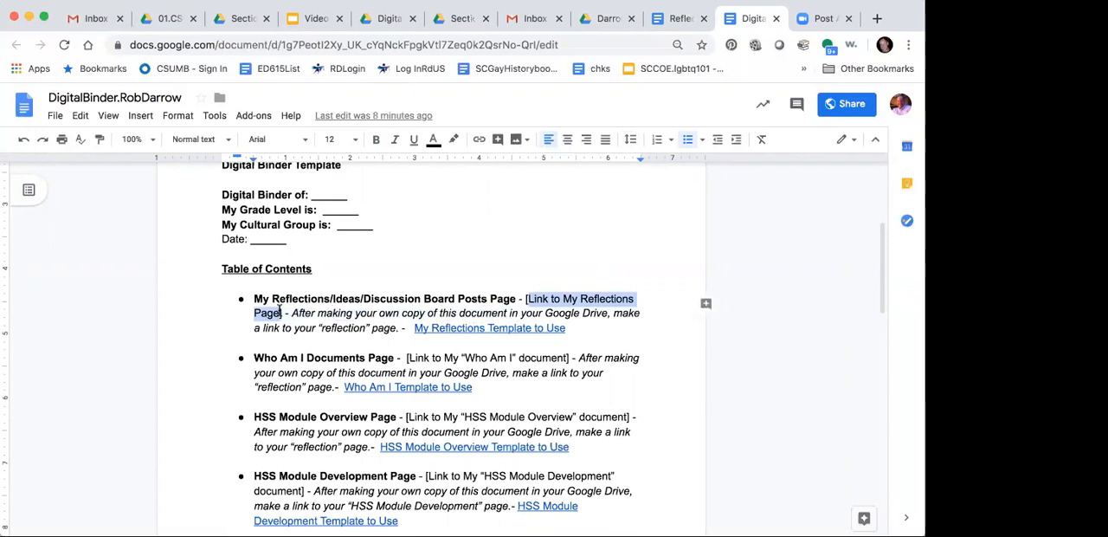
click(79, 116)
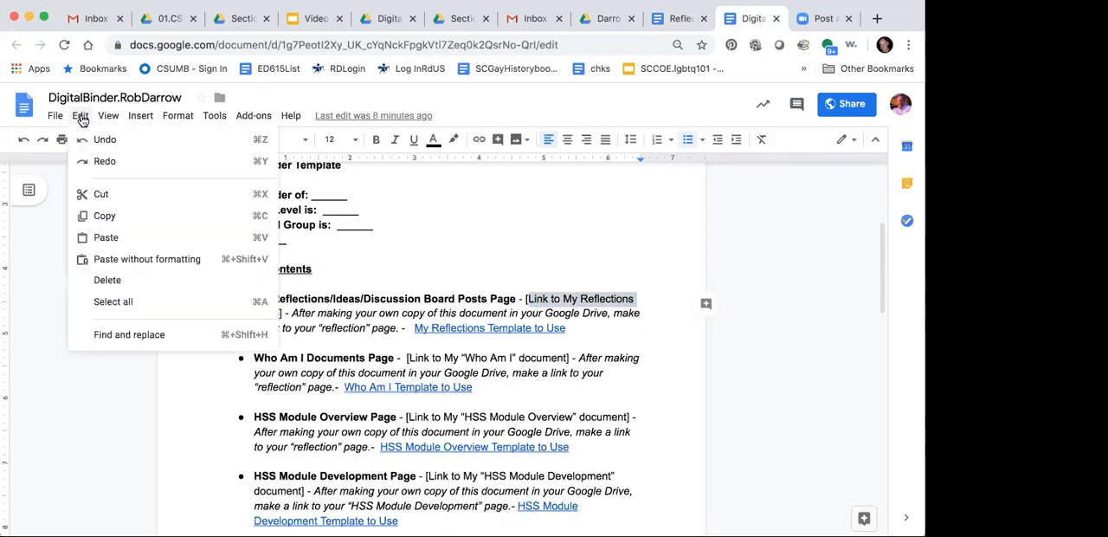
mouse_move(130, 122)
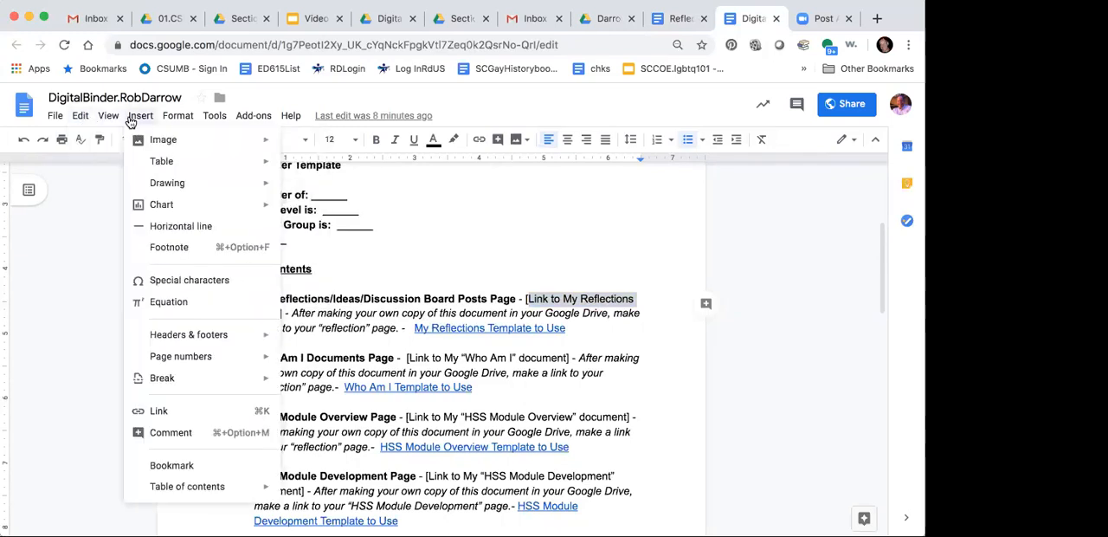
click(166, 414)
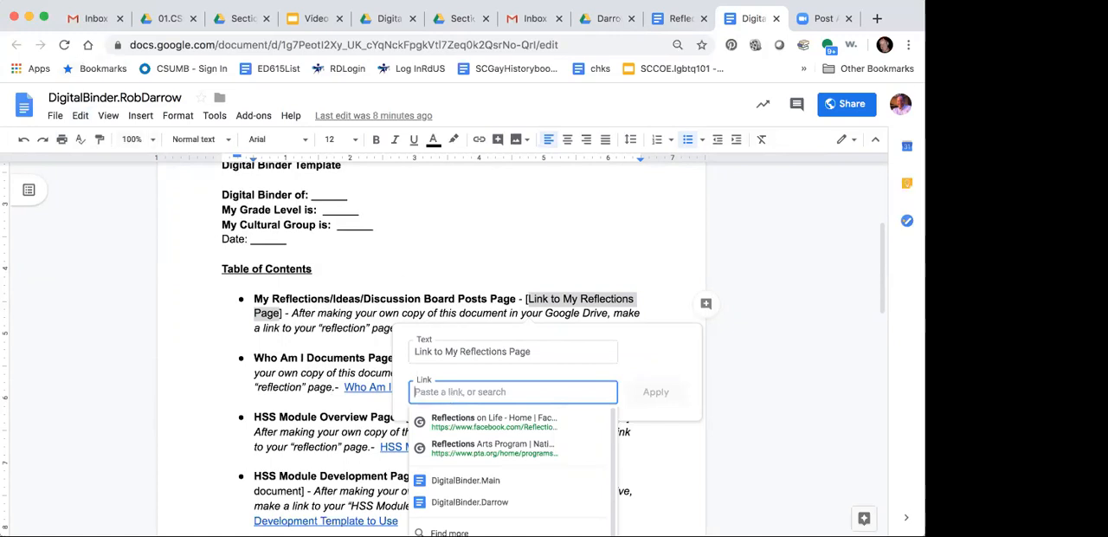
click(122, 0)
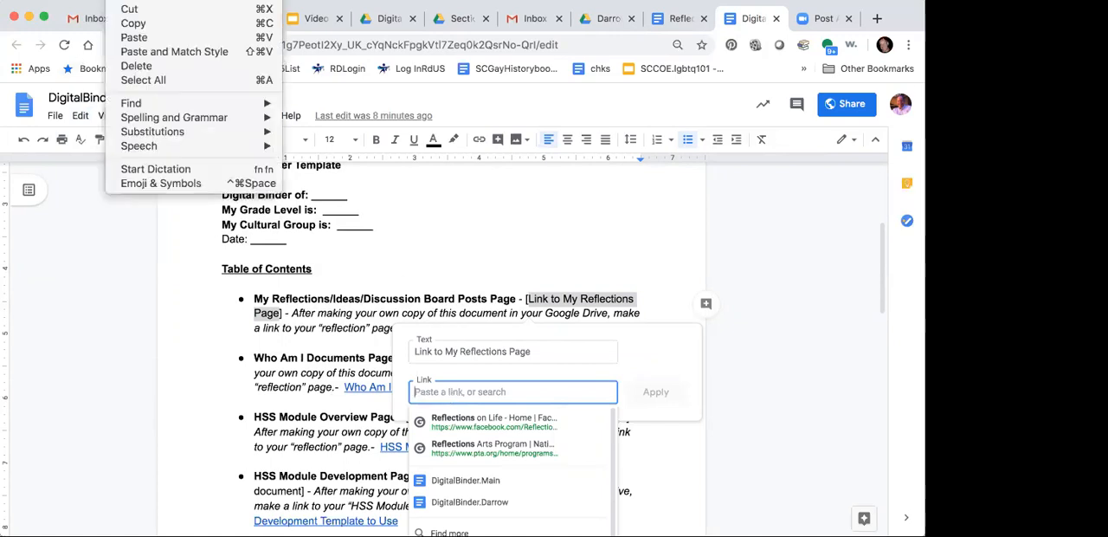
click(136, 38)
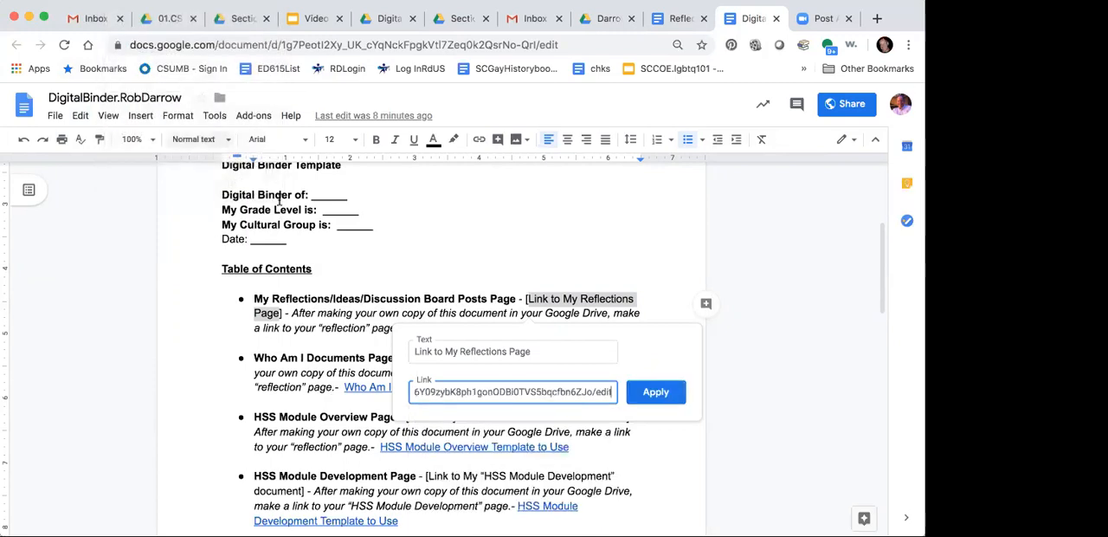
click(646, 395)
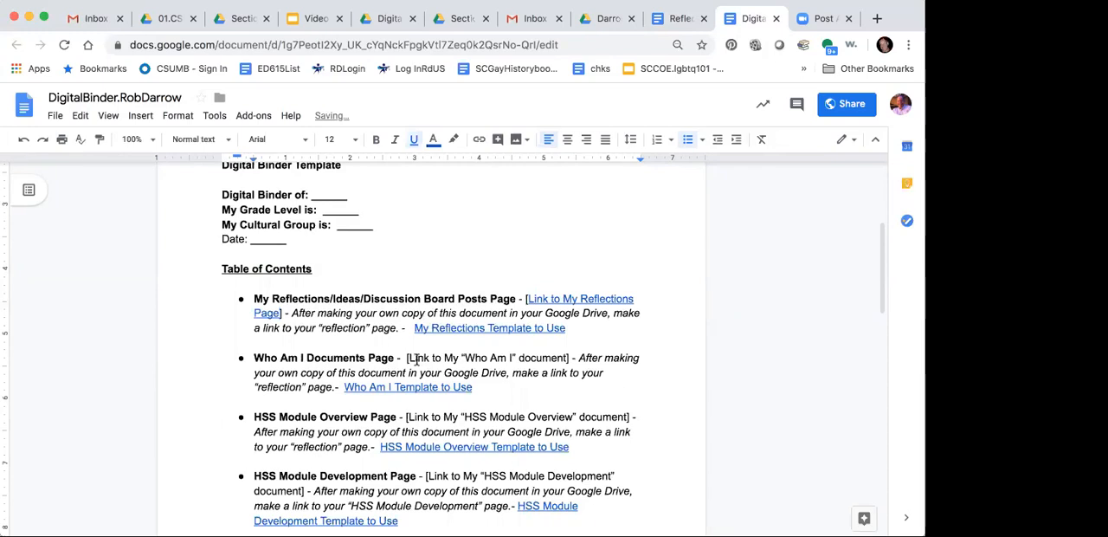
Step: Test the "Link to My Reflections Page" link in the Digital Binder and close both open views of the reflections document
click(555, 297)
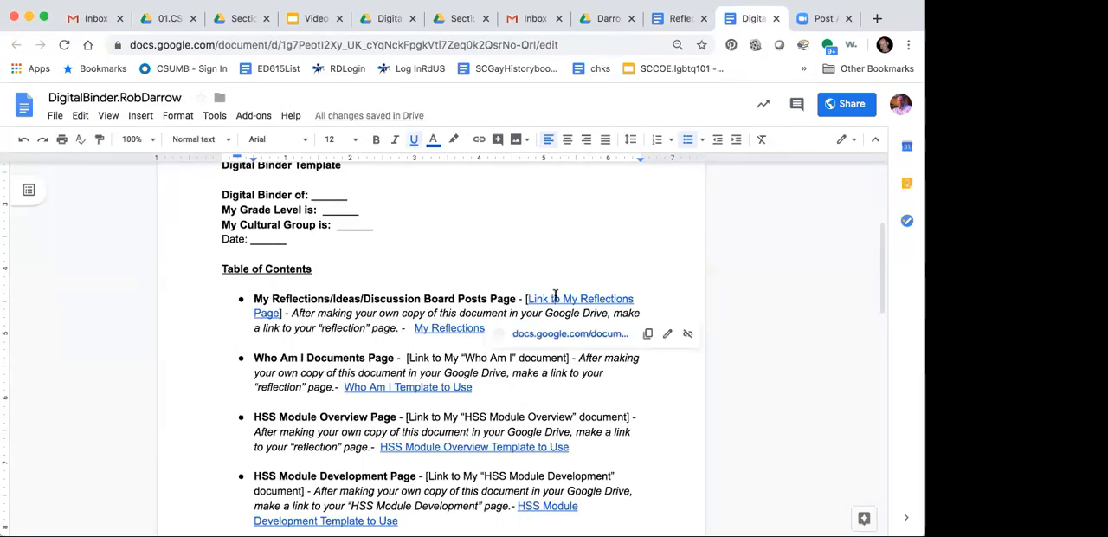
click(552, 336)
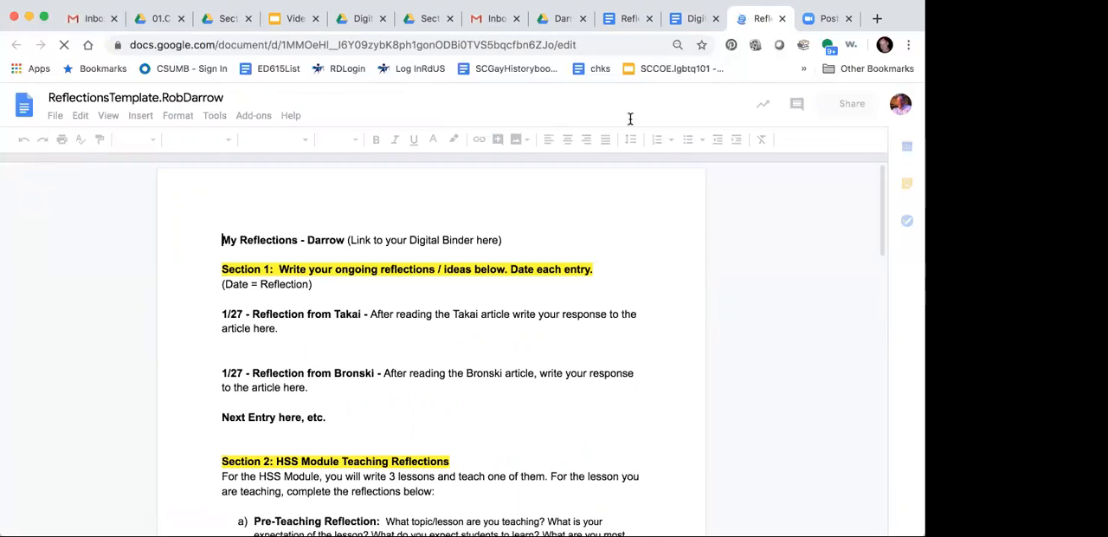
click(781, 18)
click(639, 21)
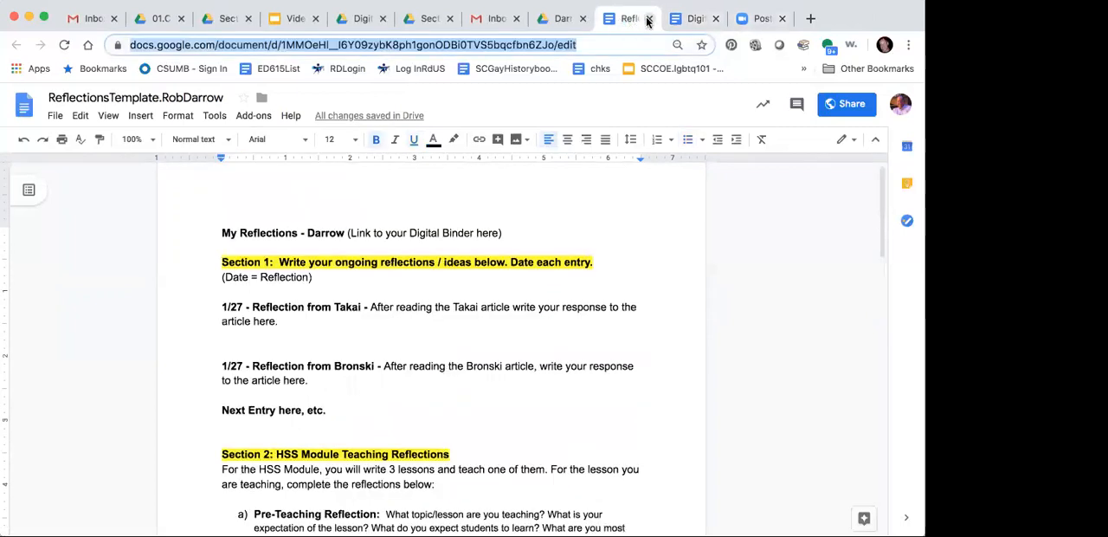
click(649, 19)
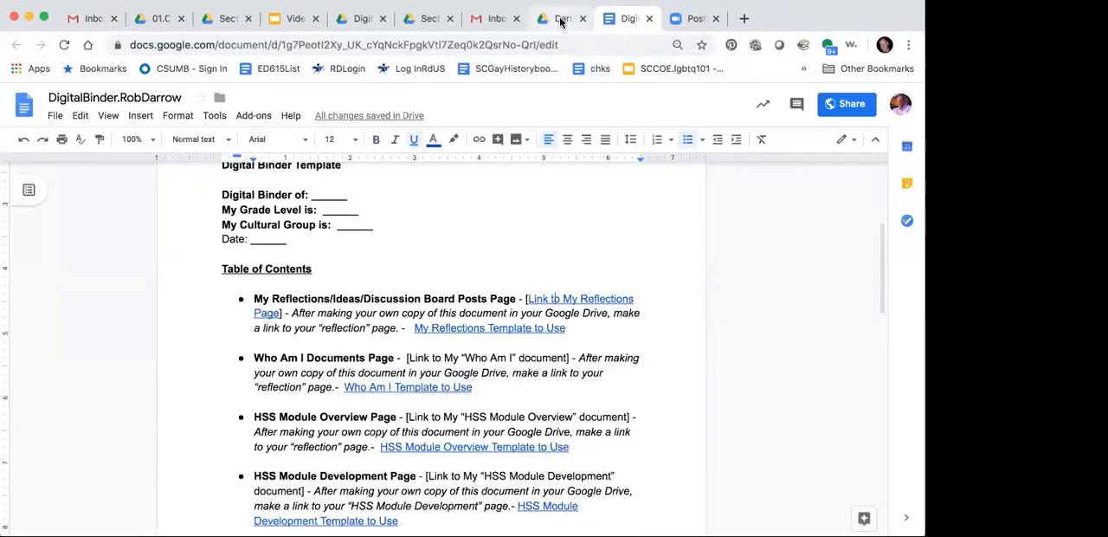
Step: Open the HSS Module Overview, HSS My Module Development and Who Am I documents from the personal course folder in Google Drive
click(561, 18)
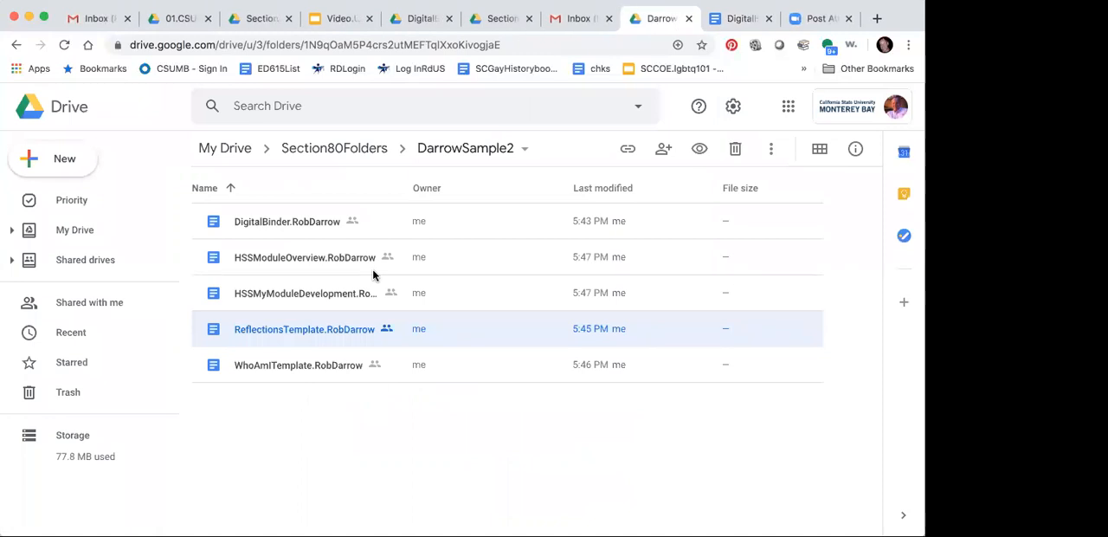
double_click(289, 258)
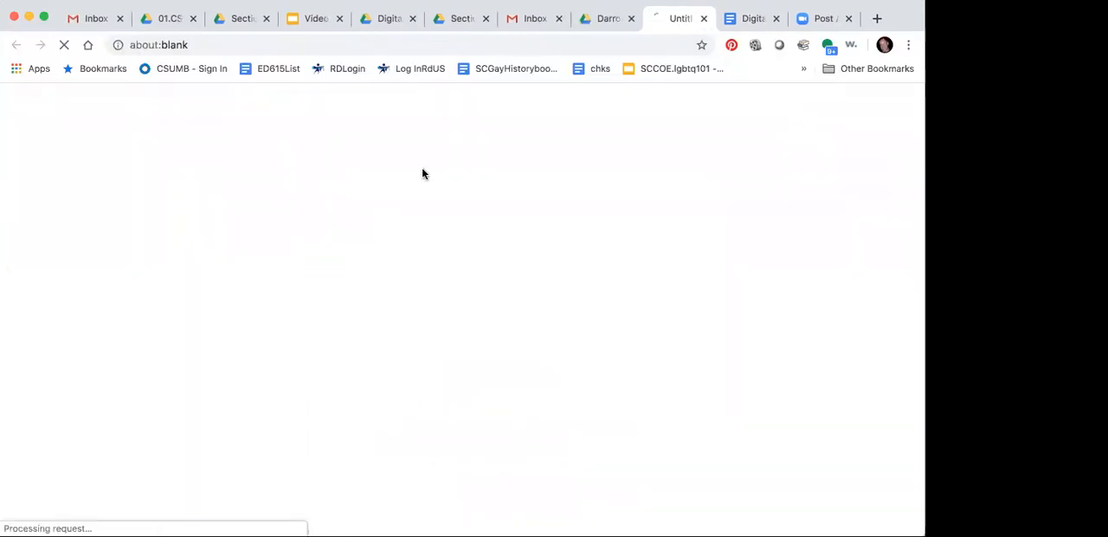
click(606, 20)
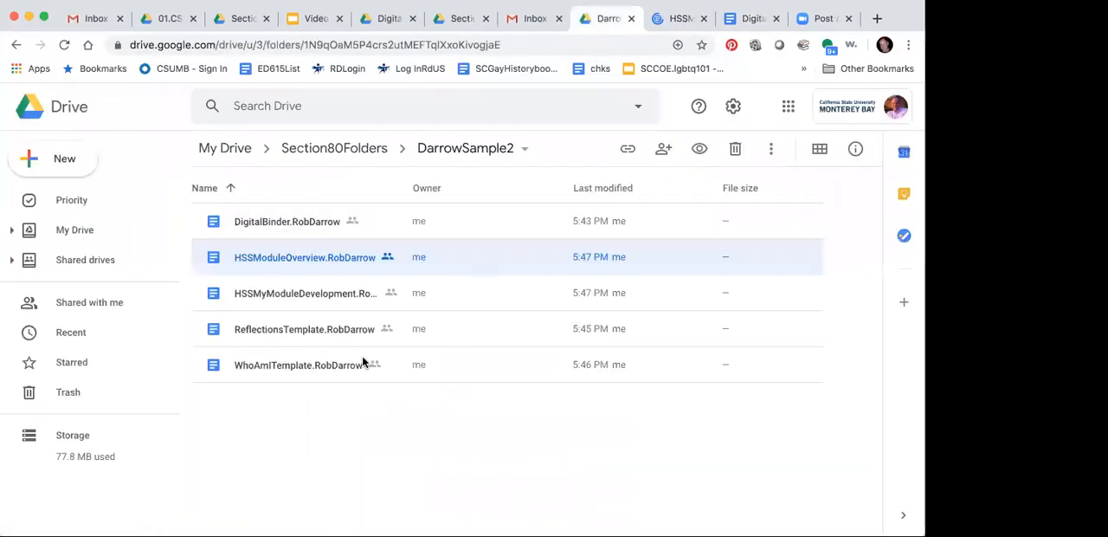
click(303, 294)
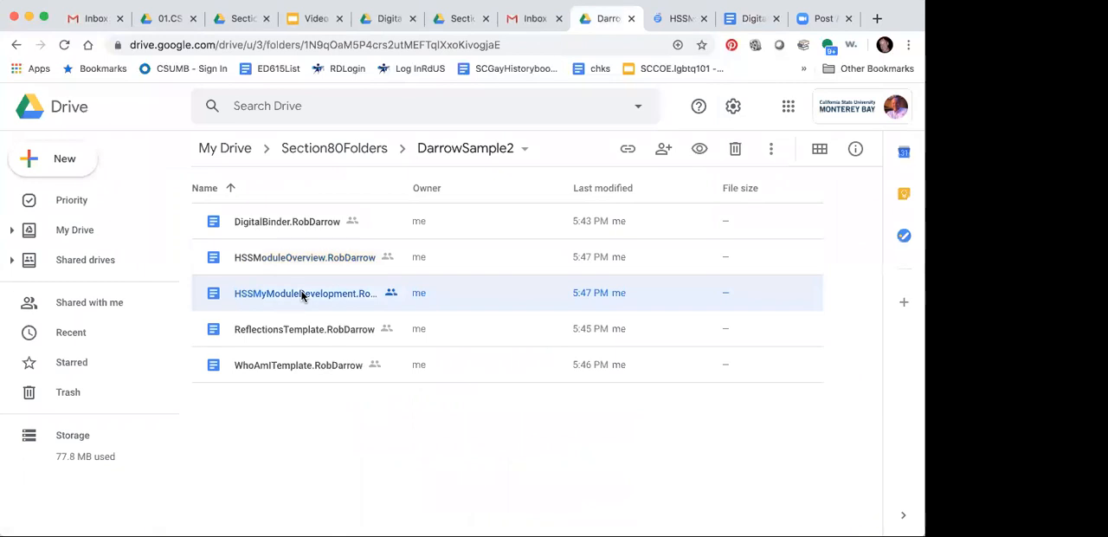
double_click(303, 294)
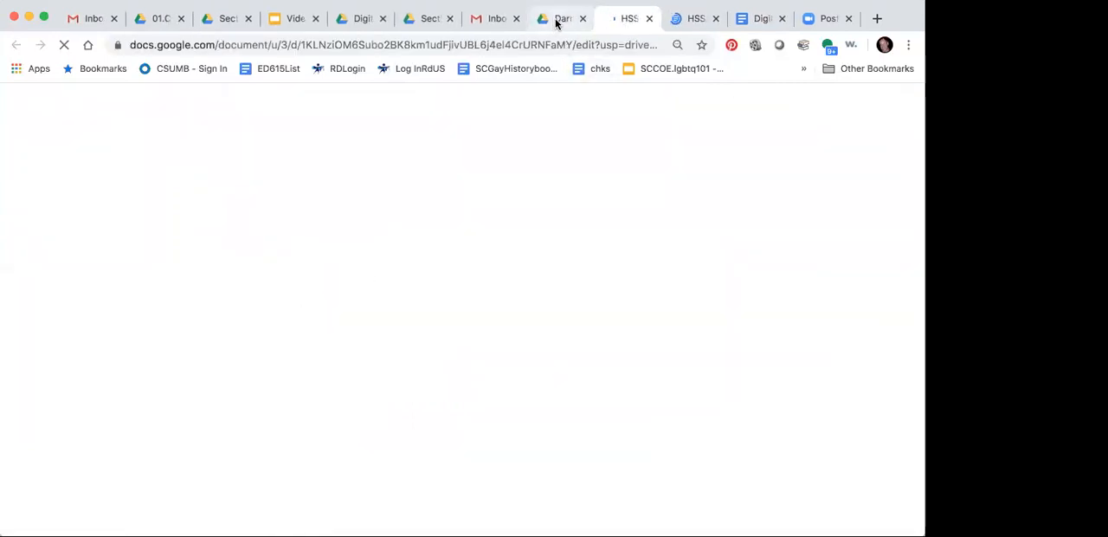
click(557, 20)
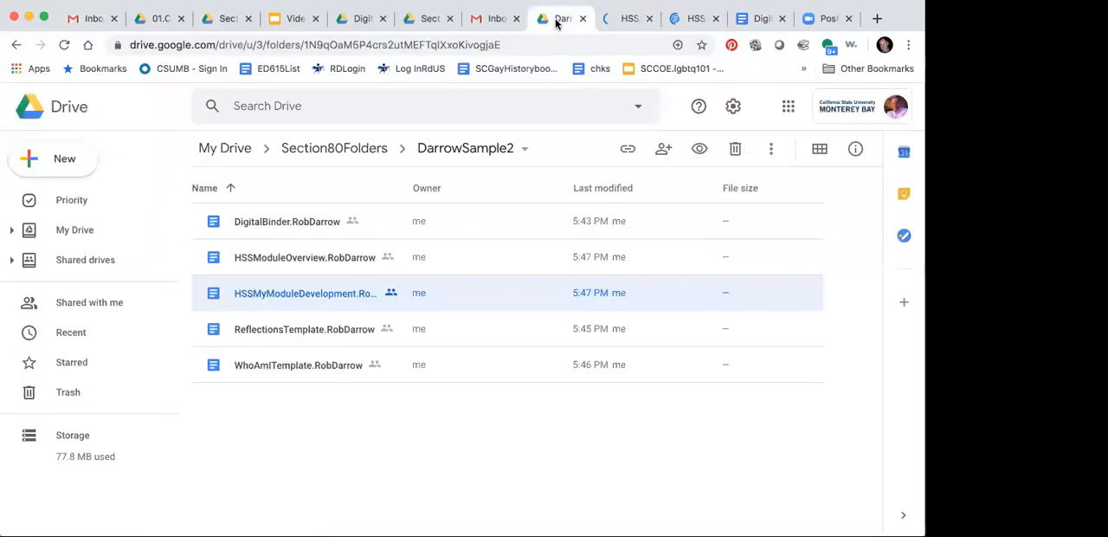
double_click(318, 365)
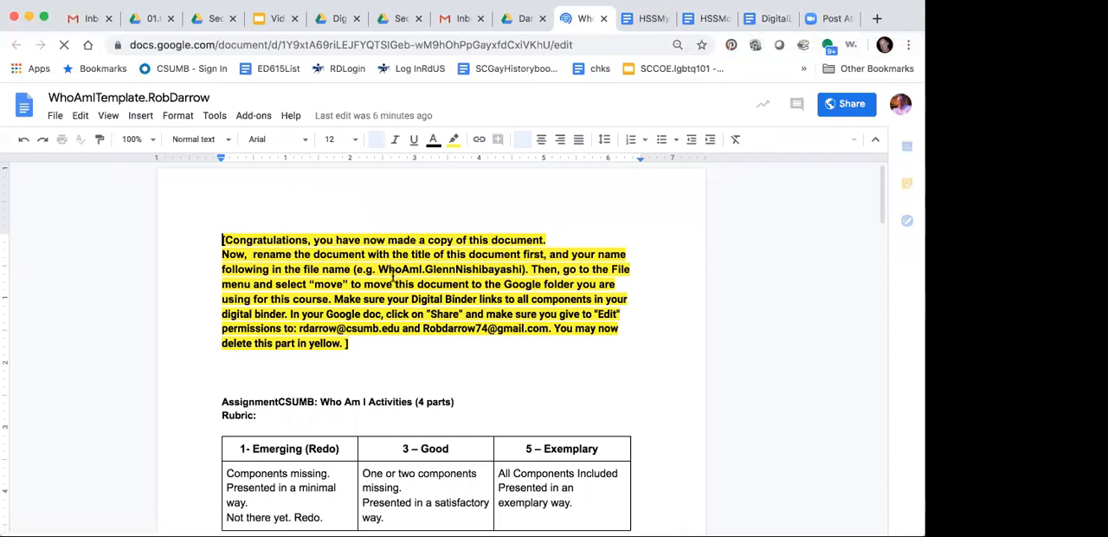
Step: Delete the yellow instruction block and the blank lines below it from the Who Am I document
click(353, 349)
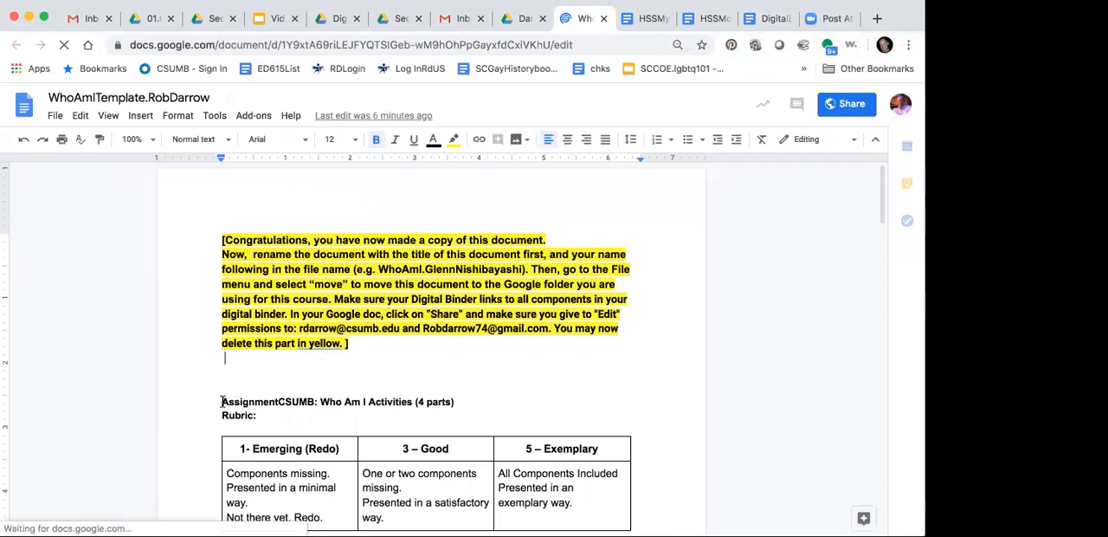
drag(222, 401, 208, 229)
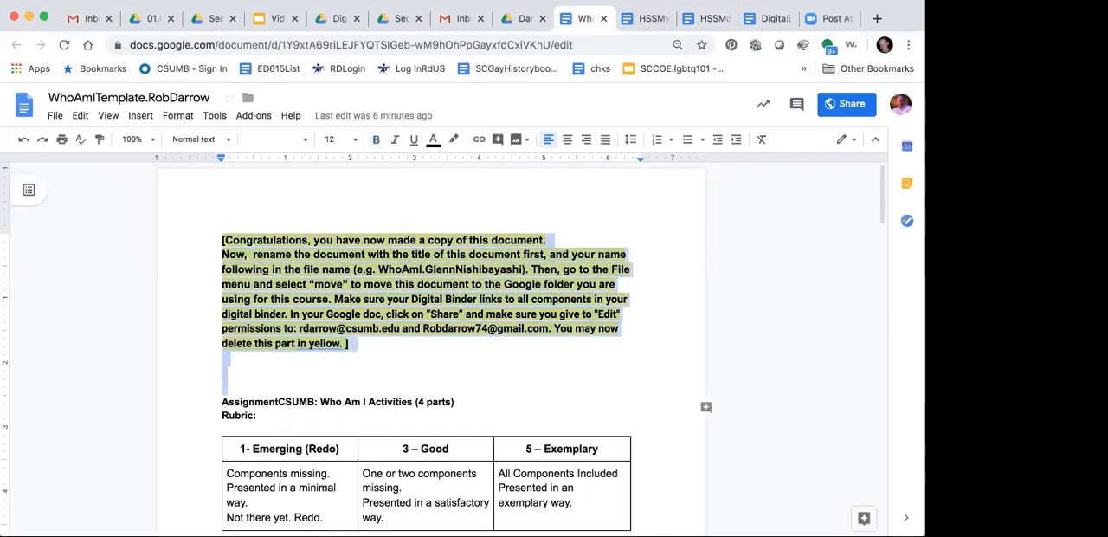
key(BackSpace)
Step: Replace "CSUMB" in the Who Am I Activities assignment heading with a hyphen and the owner's last name, keeping the colon
double_click(285, 238)
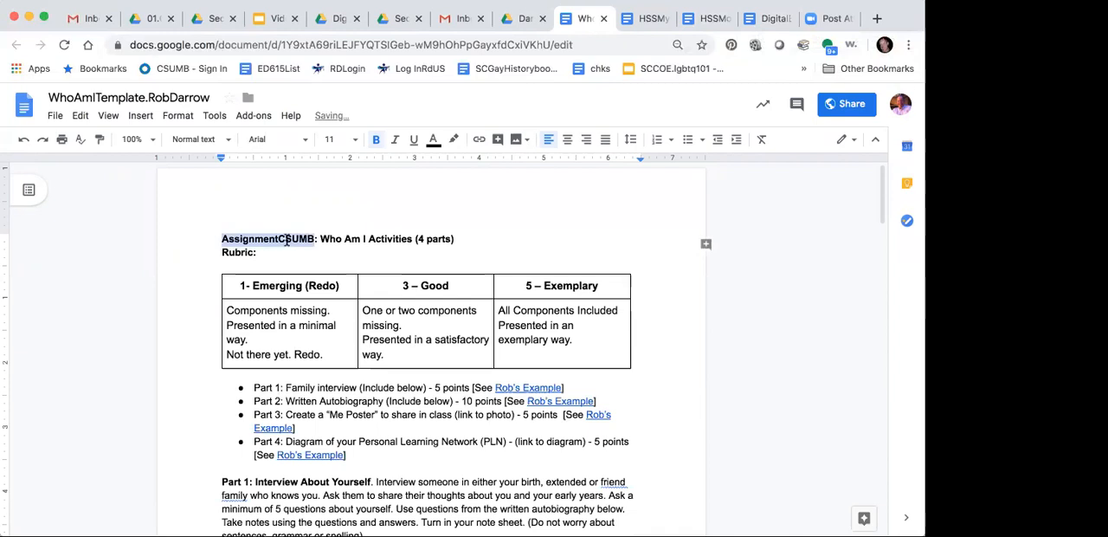
click(314, 240)
key(BackSpace)
key(BackSpace)
key(BackSpace)
key(BackSpace)
key(BackSpace)
key(BackSpace)
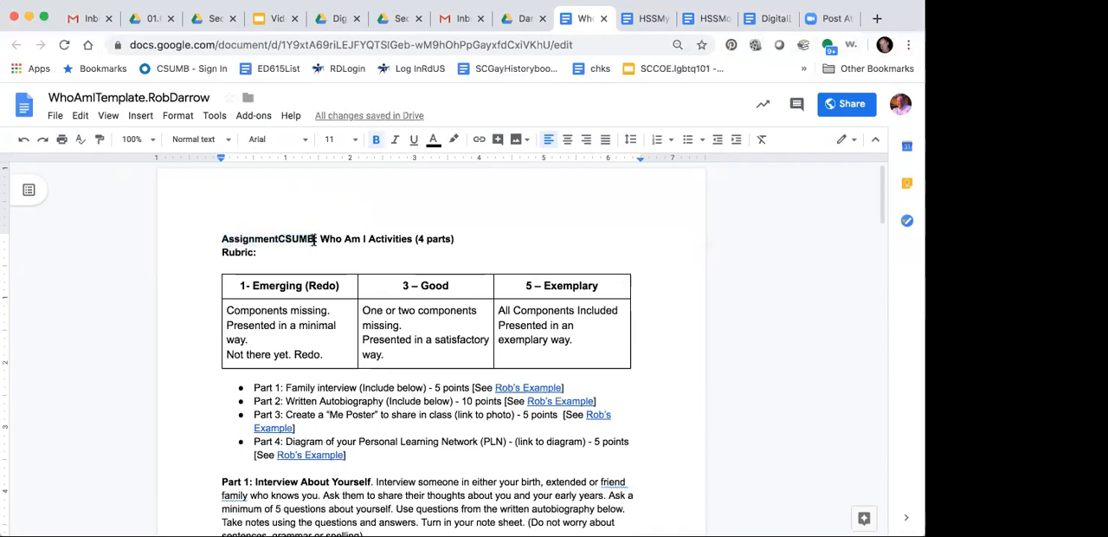
text(- Darrow)
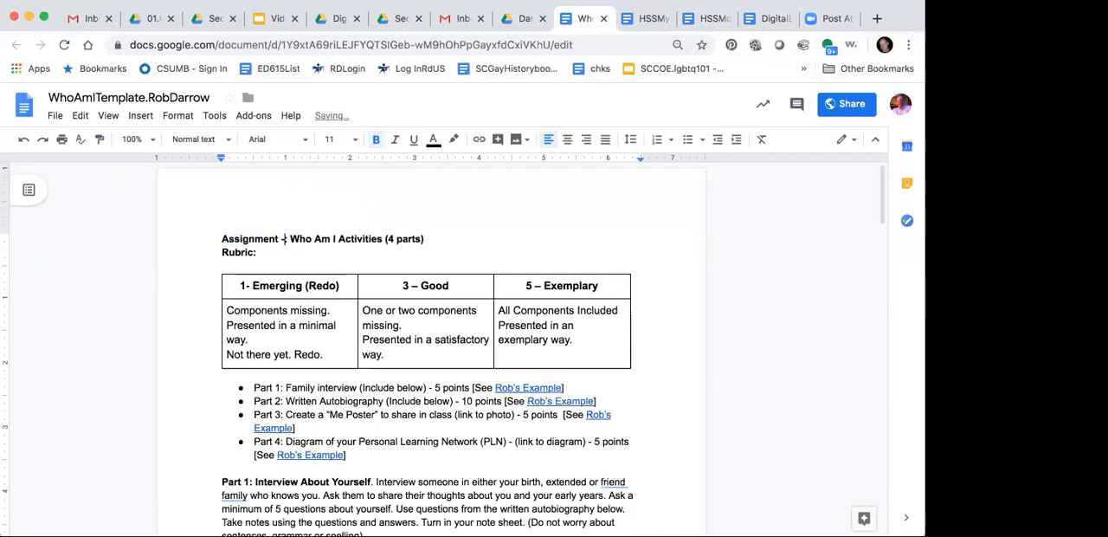
text(:)
key(Down)
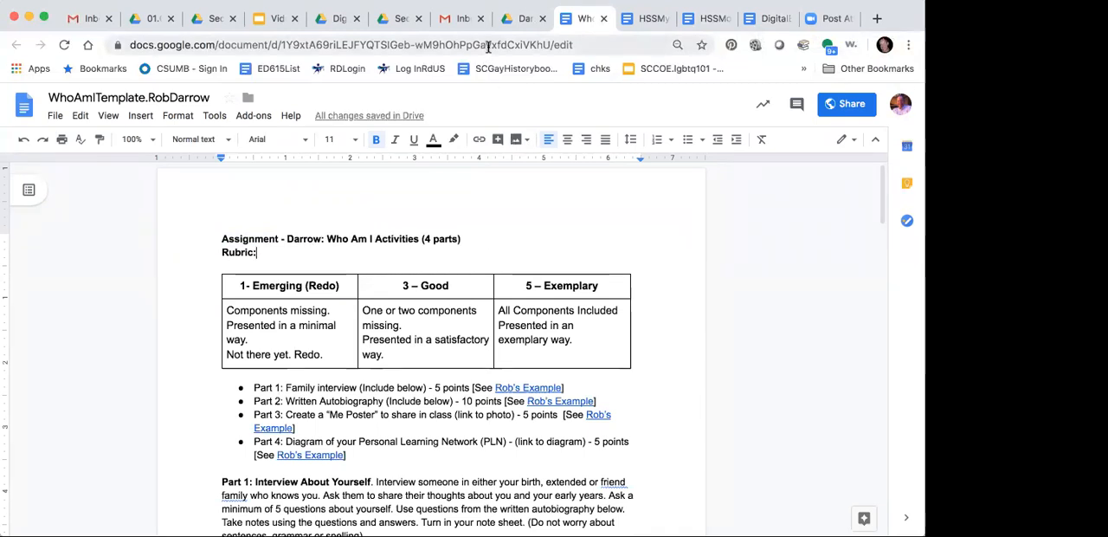
Step: Copy the web address of the Who Am I document
click(490, 45)
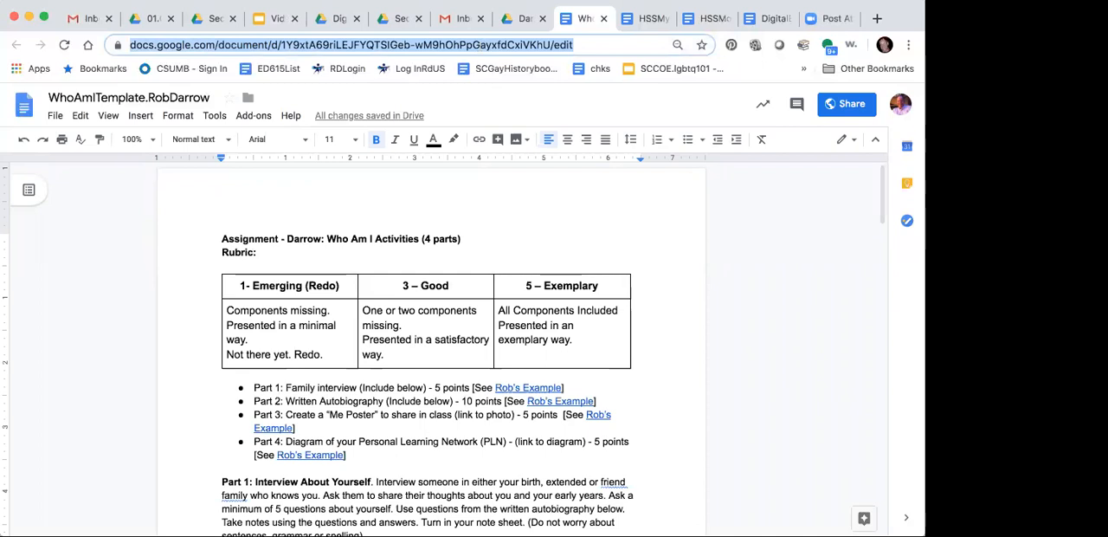
click(119, 0)
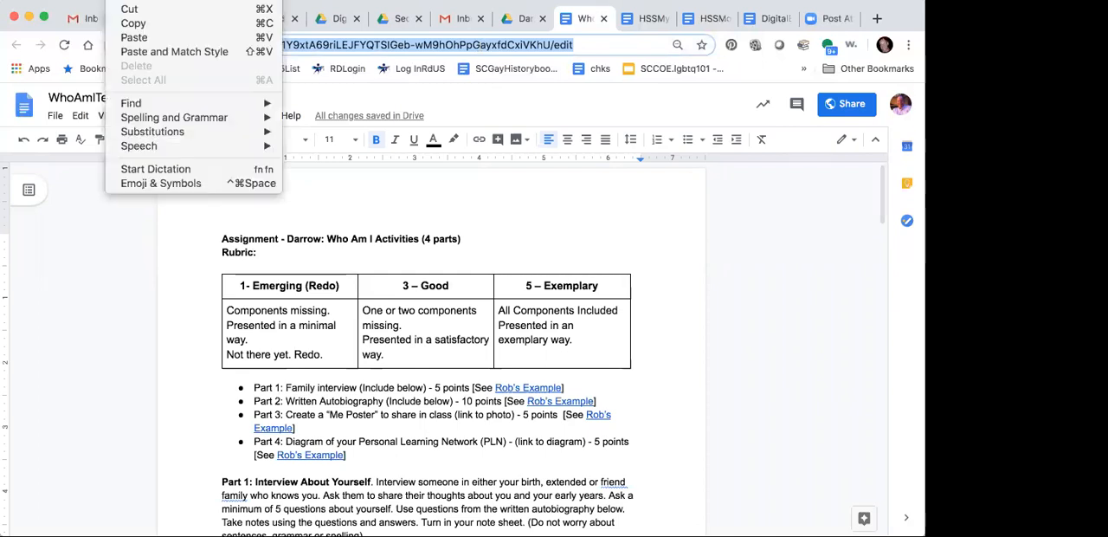
click(130, 23)
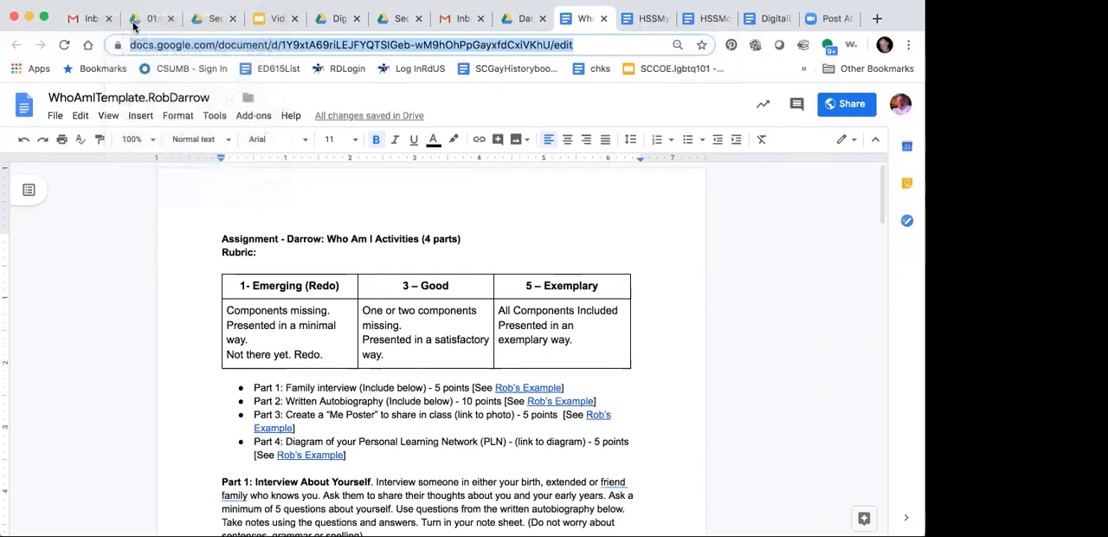
Step: In the Digital Binder, link the text "Link to My 'Who Am I' document" to the copied Who Am I document address
click(766, 18)
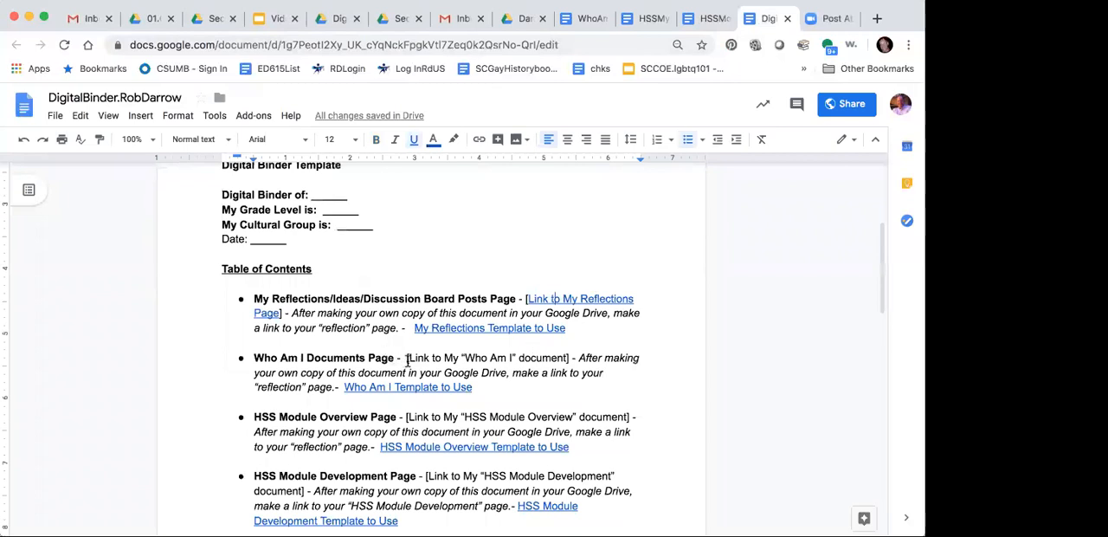
drag(407, 358, 564, 358)
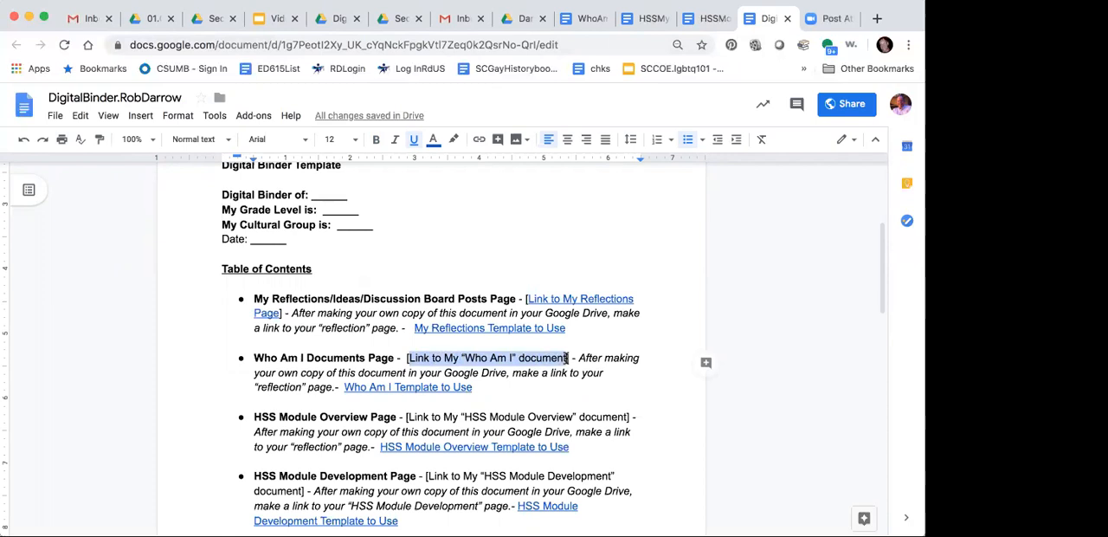
click(567, 358)
drag(567, 358, 408, 362)
click(141, 115)
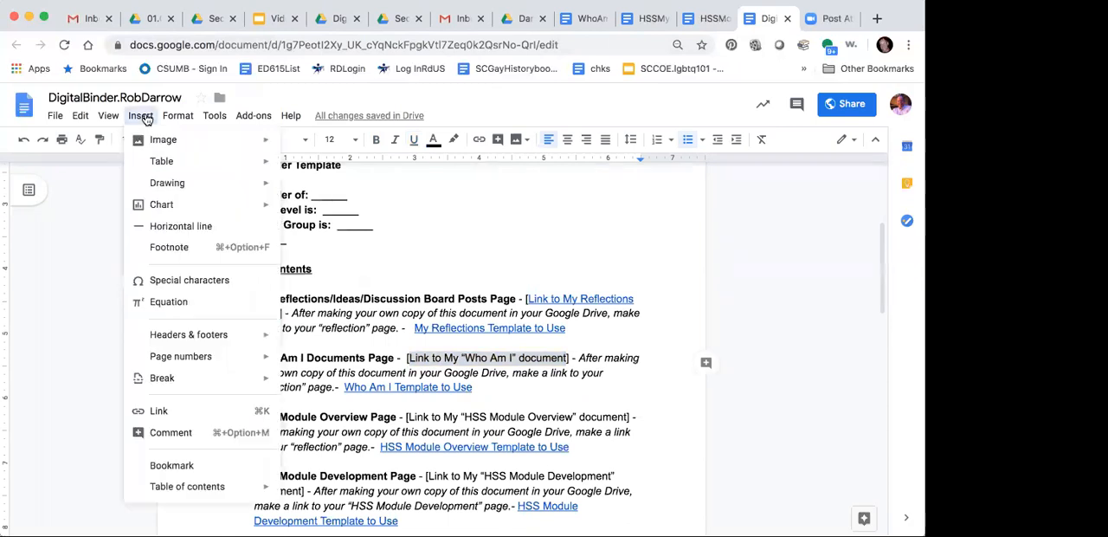
click(159, 413)
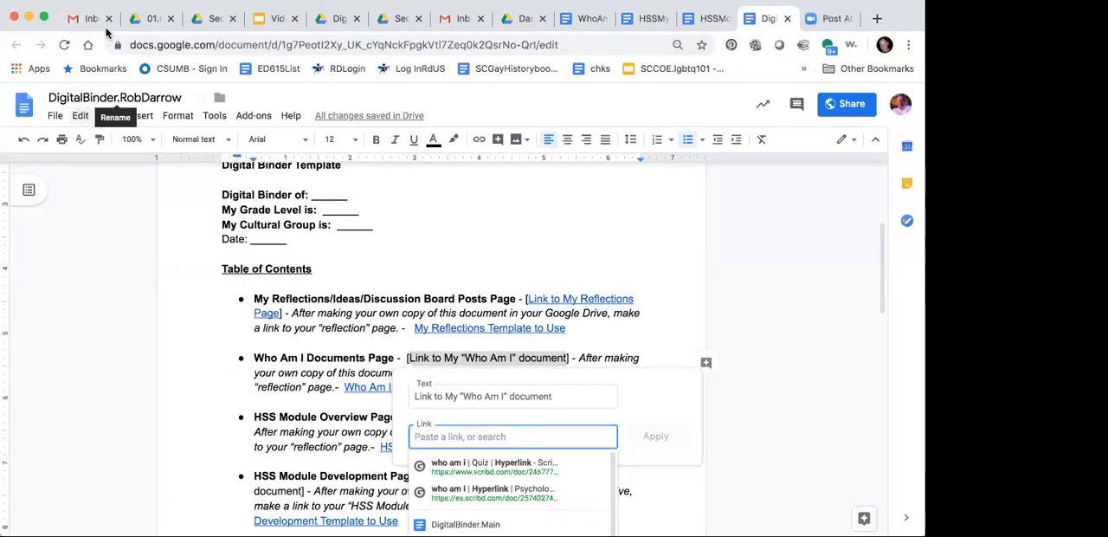
click(120, 0)
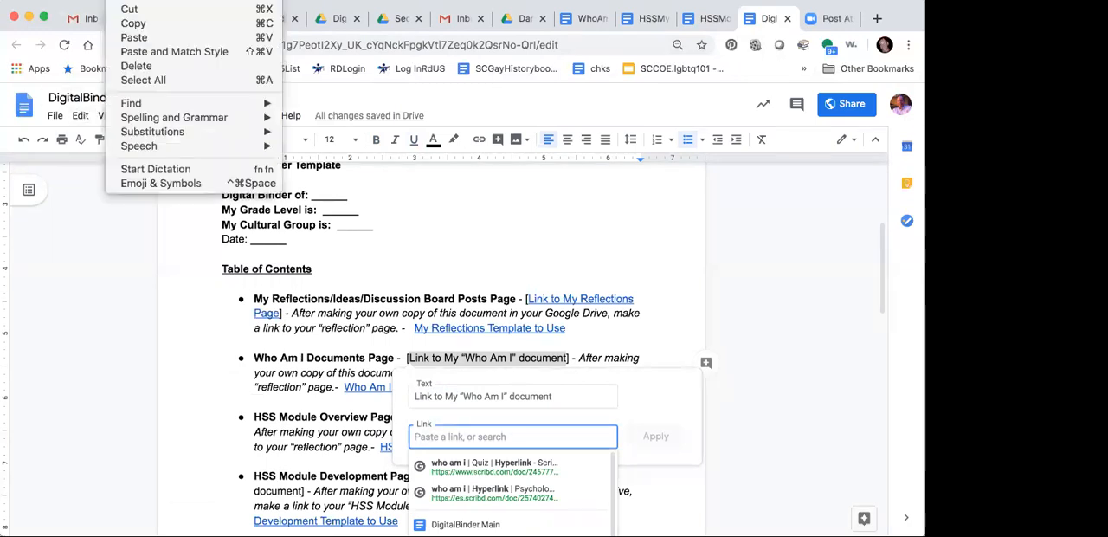
click(132, 37)
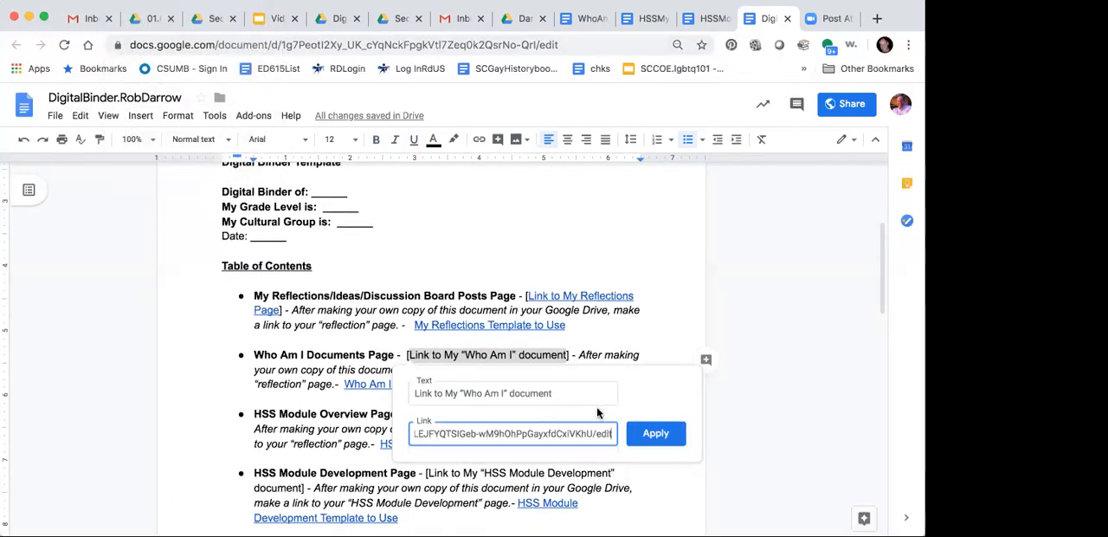
click(655, 435)
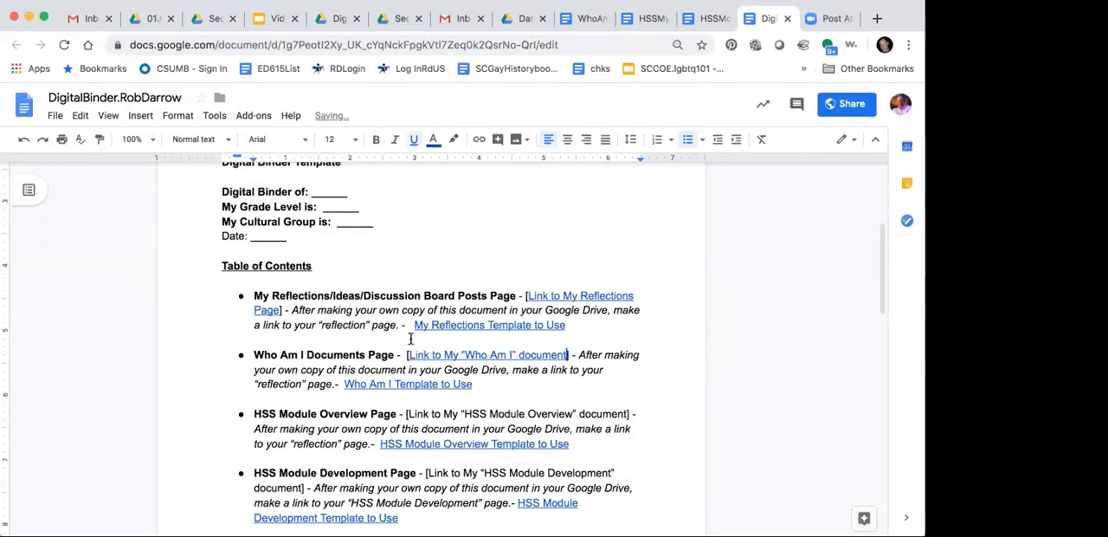
Step: Copy the web address of the HSS Module Overview document
scroll(355, 372, down, 3)
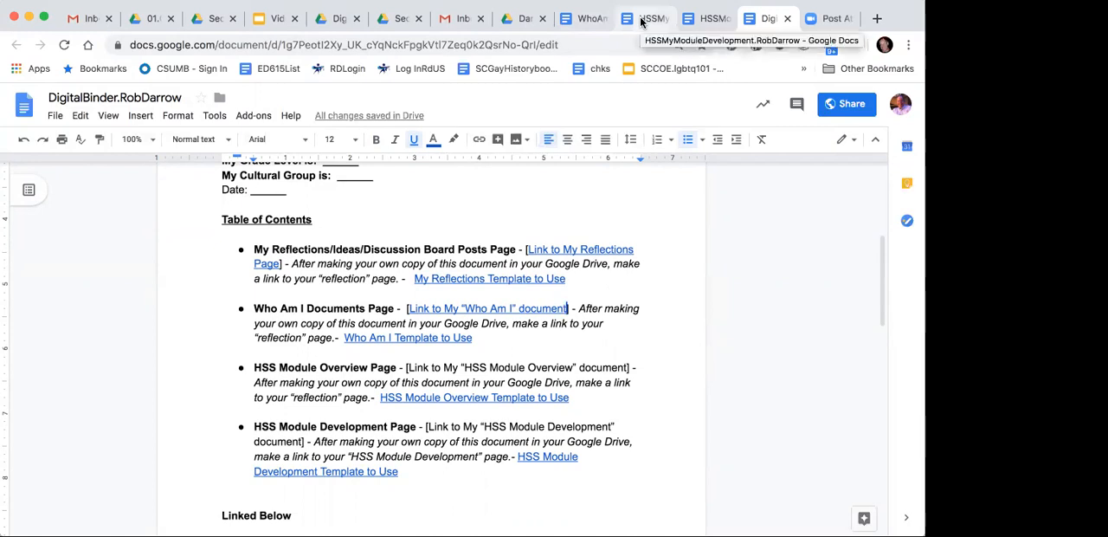
click(715, 22)
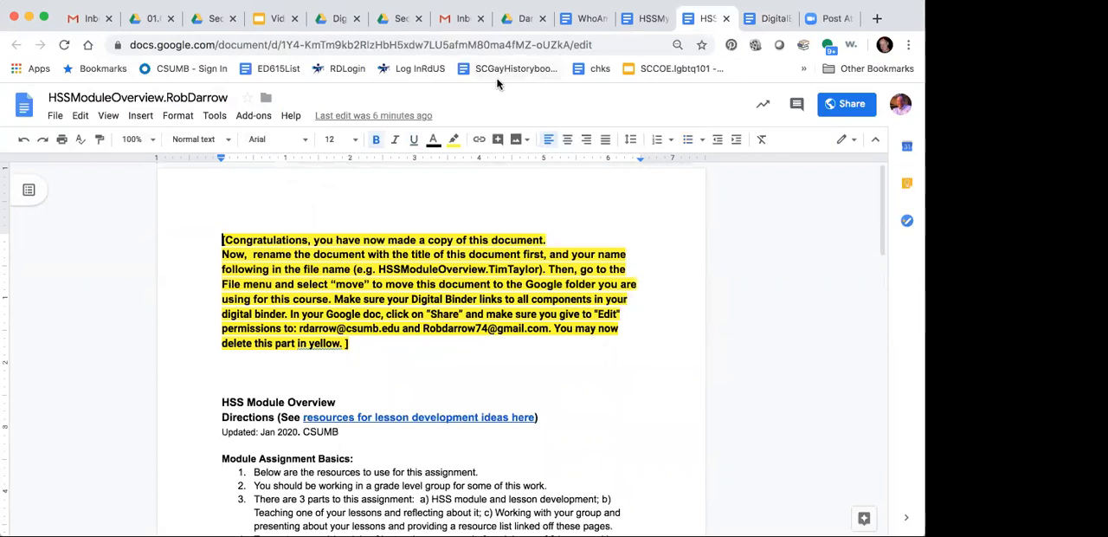
double_click(615, 44)
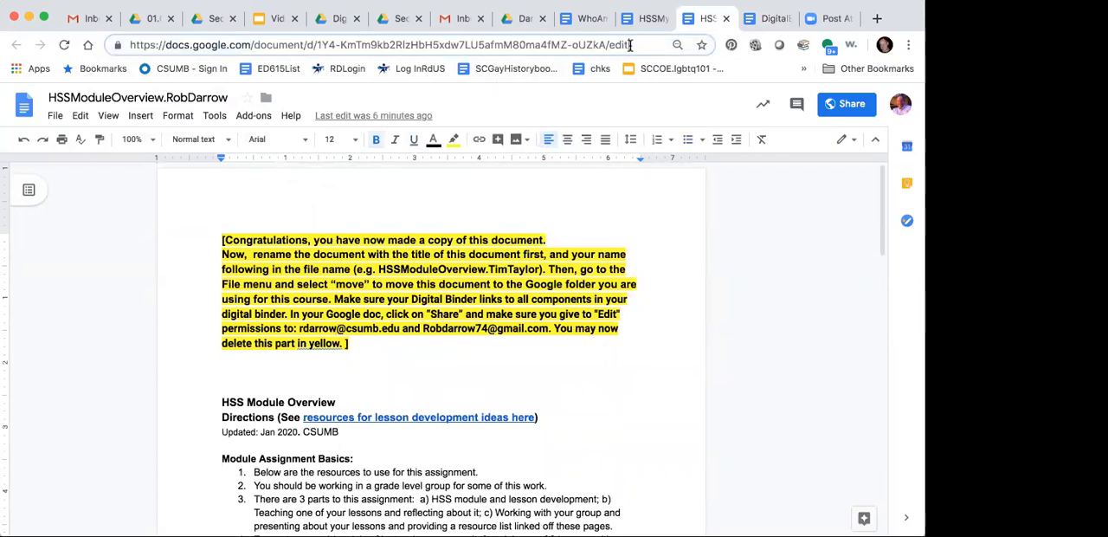
triple_click(629, 45)
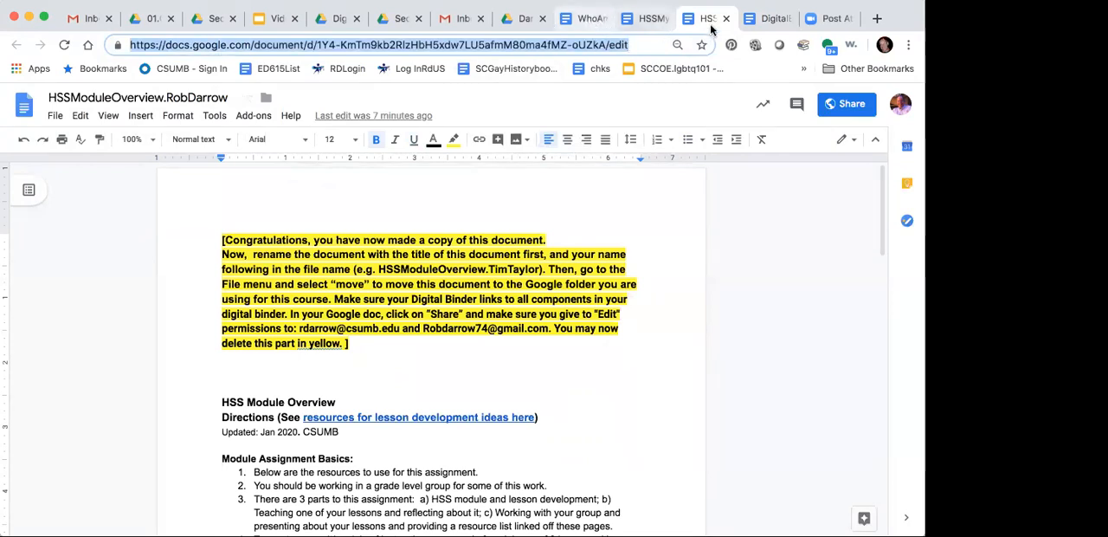
Step: In the Digital Binder, link the text "Link to My 'HSS Module Overview" to the copied HSS Module Overview document address
click(771, 19)
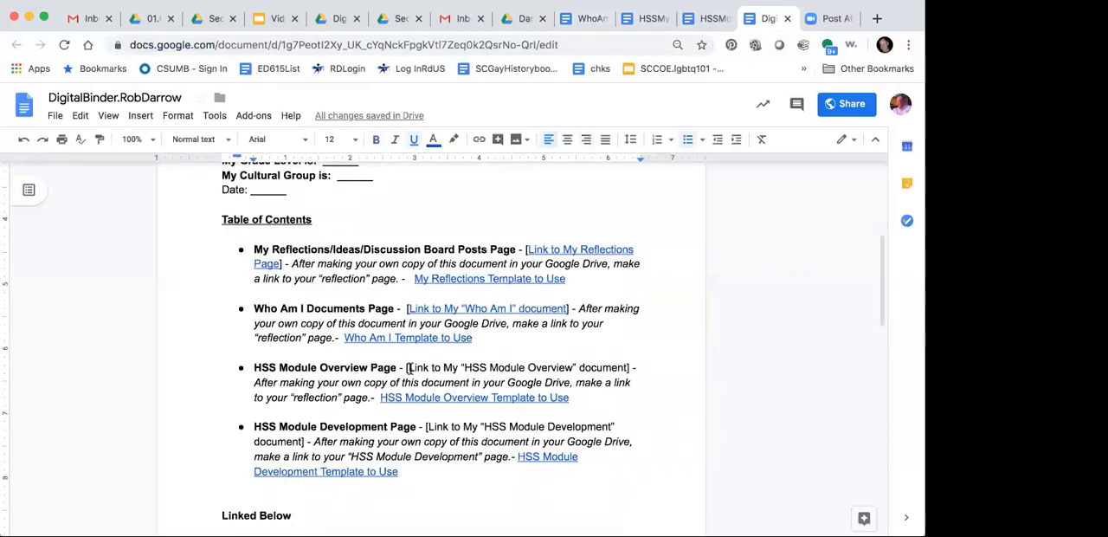
drag(407, 367, 557, 365)
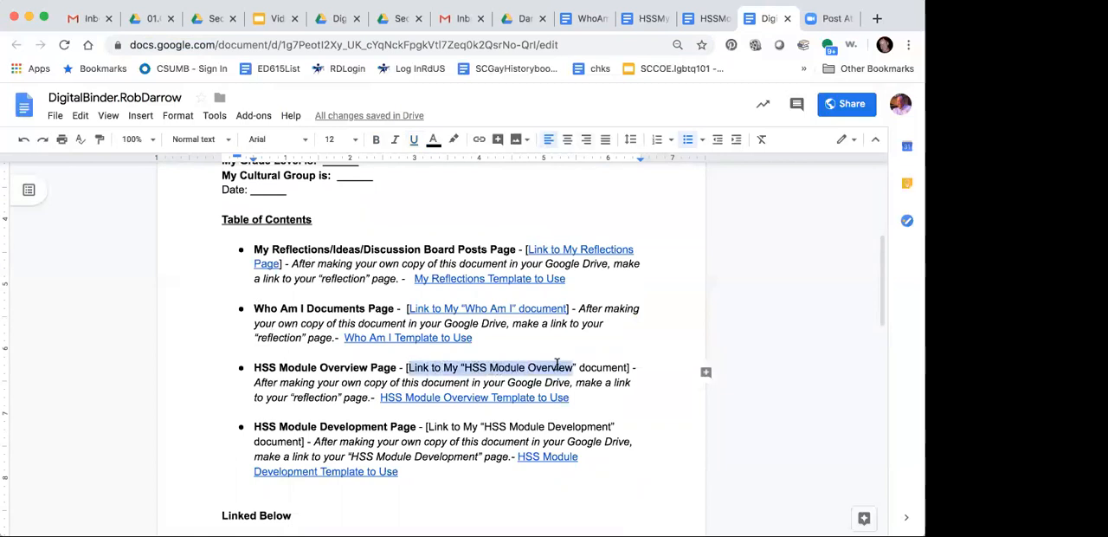
key(ctrl+k)
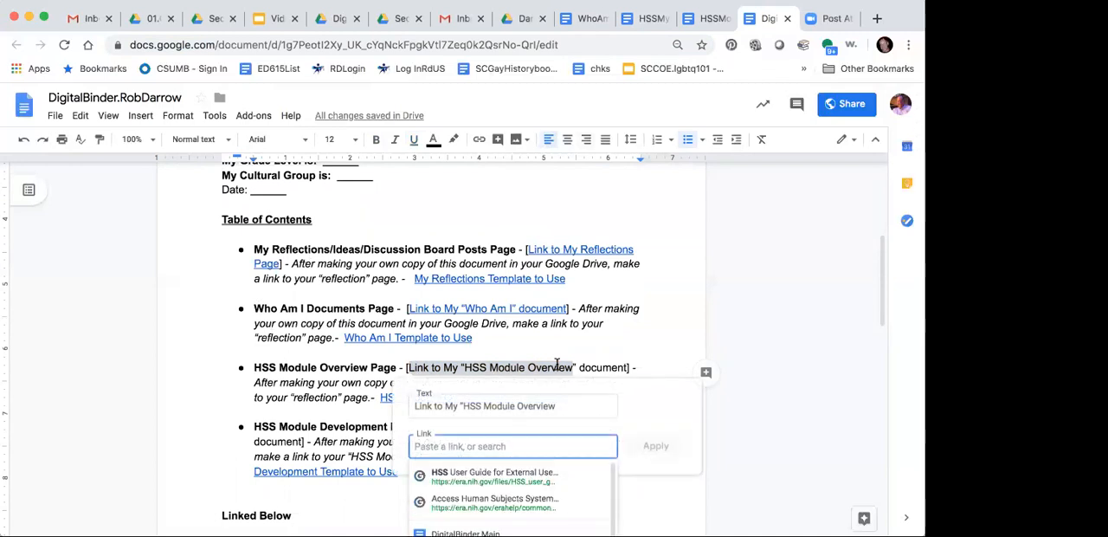
key(super+v)
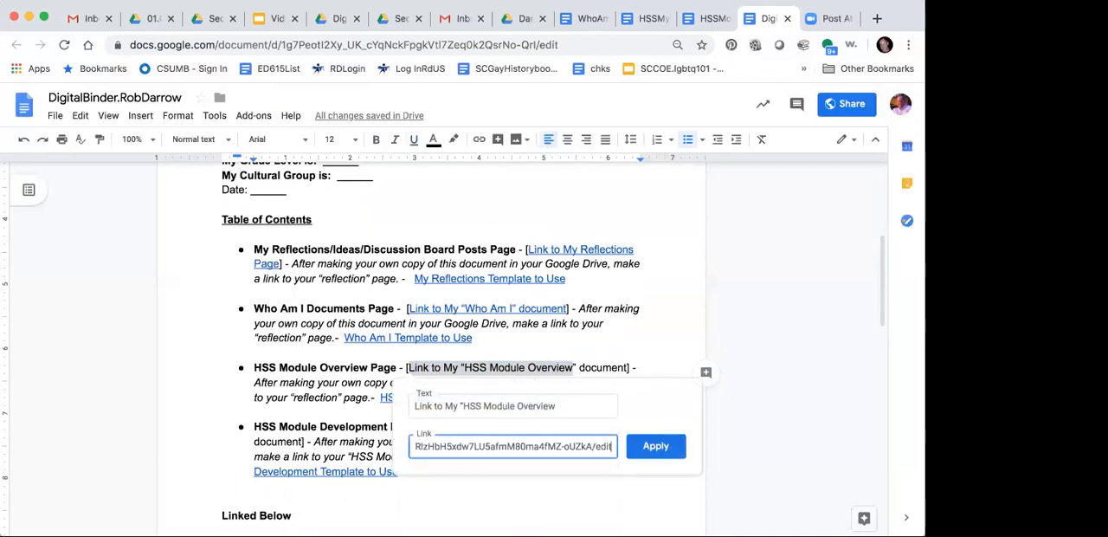
key(Return)
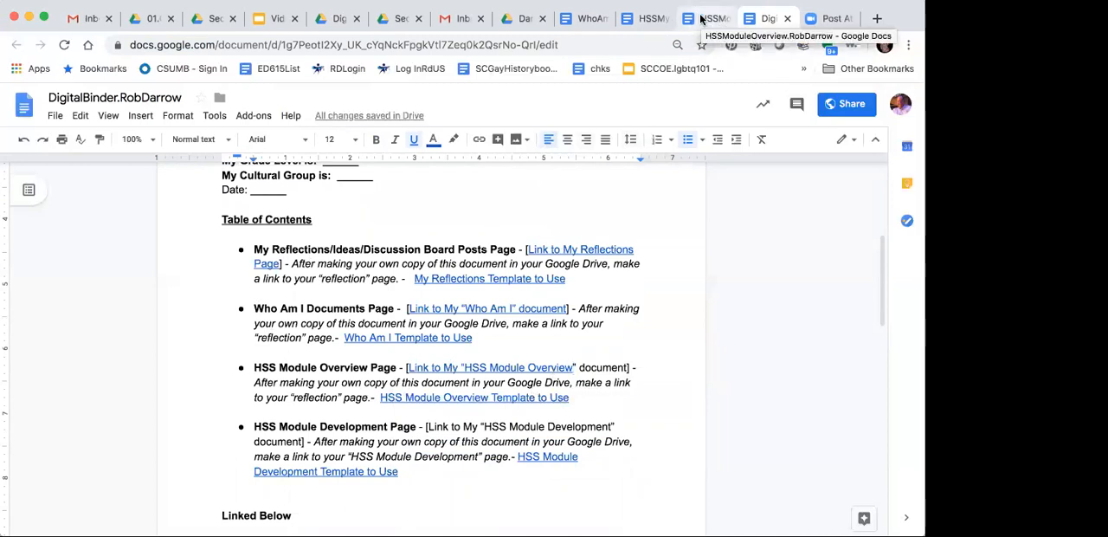
Step: Copy the web address of the HSS Module Development document and return to the Digital Binder
click(706, 18)
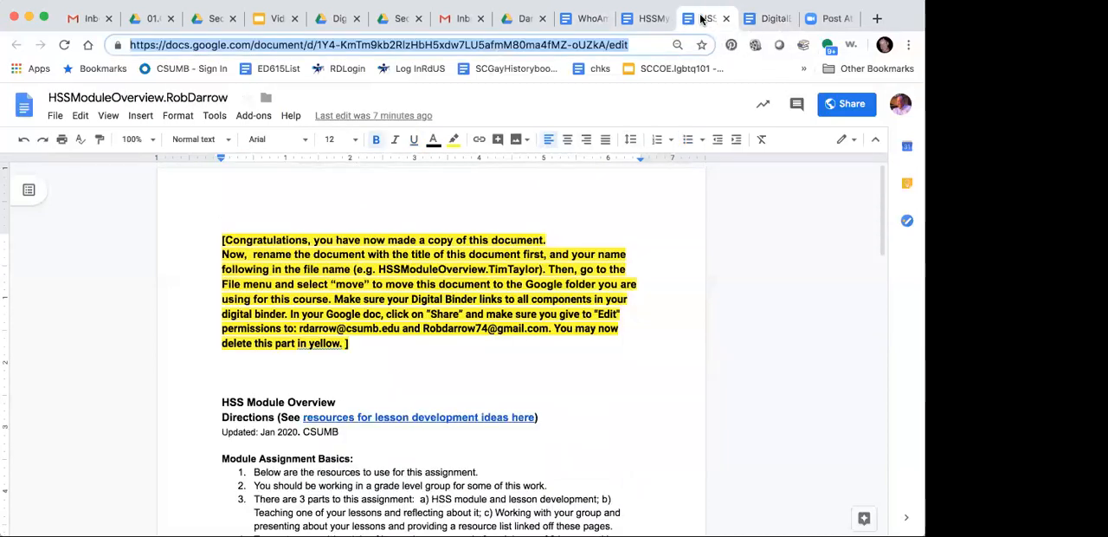
click(655, 18)
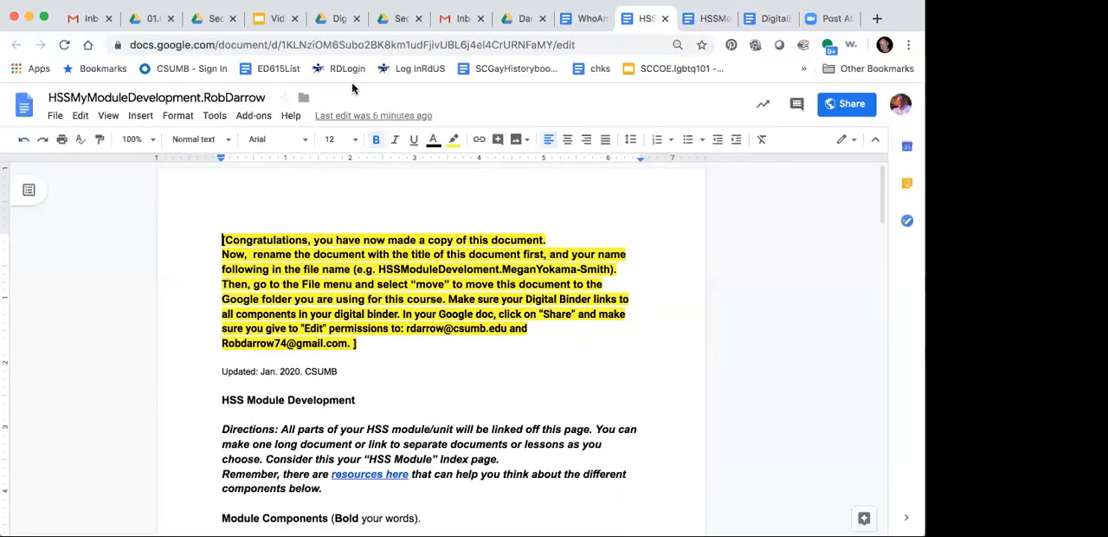
click(283, 45)
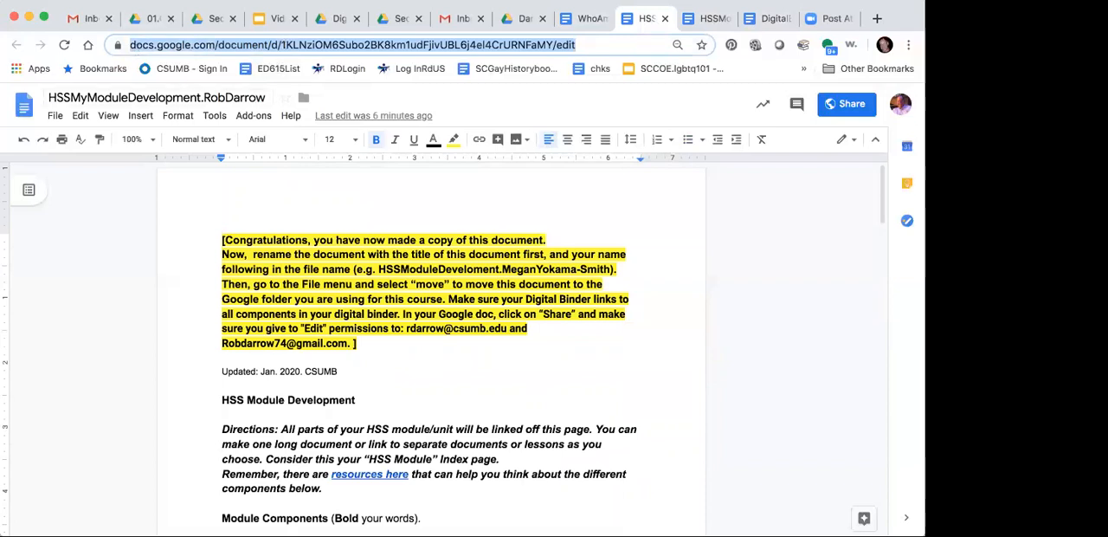
click(121, 0)
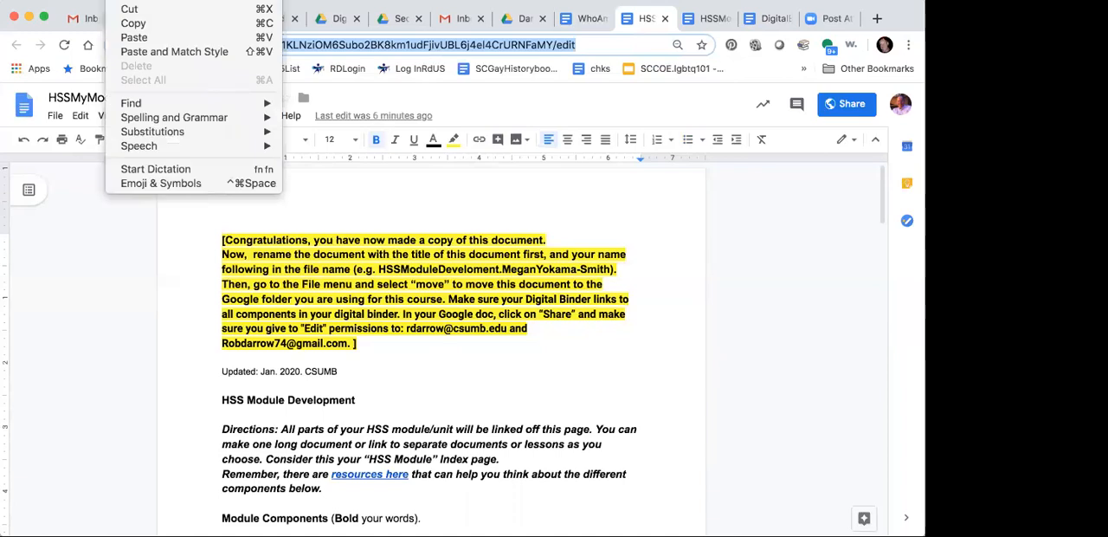
click(134, 28)
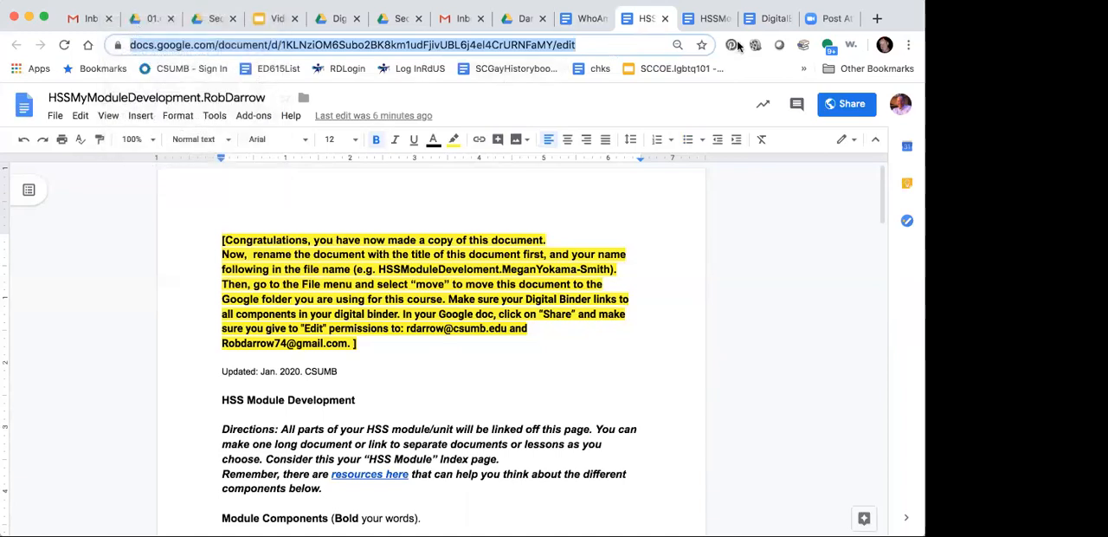
click(768, 19)
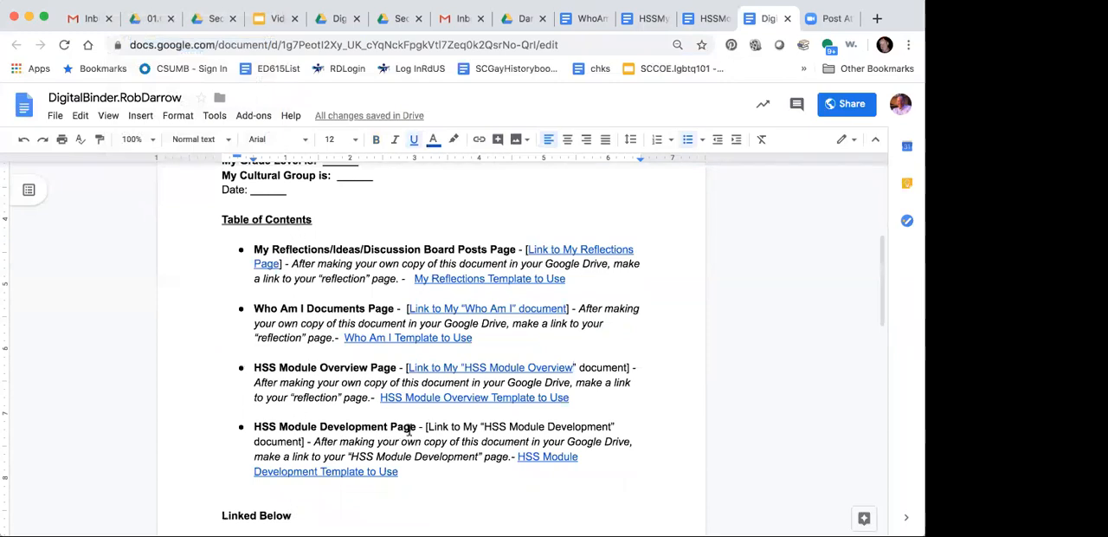
drag(427, 426, 302, 440)
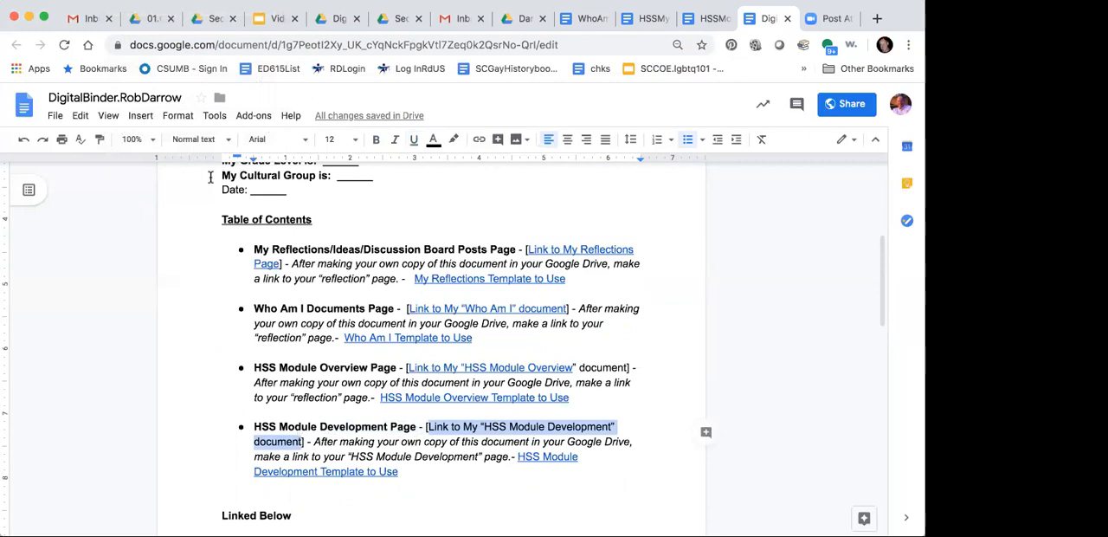
click(138, 118)
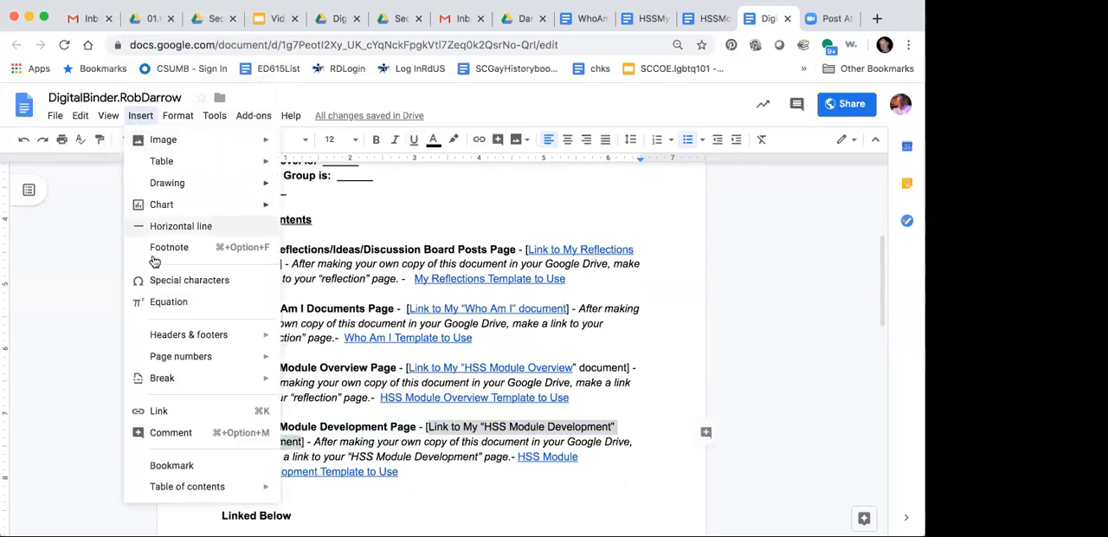
click(181, 411)
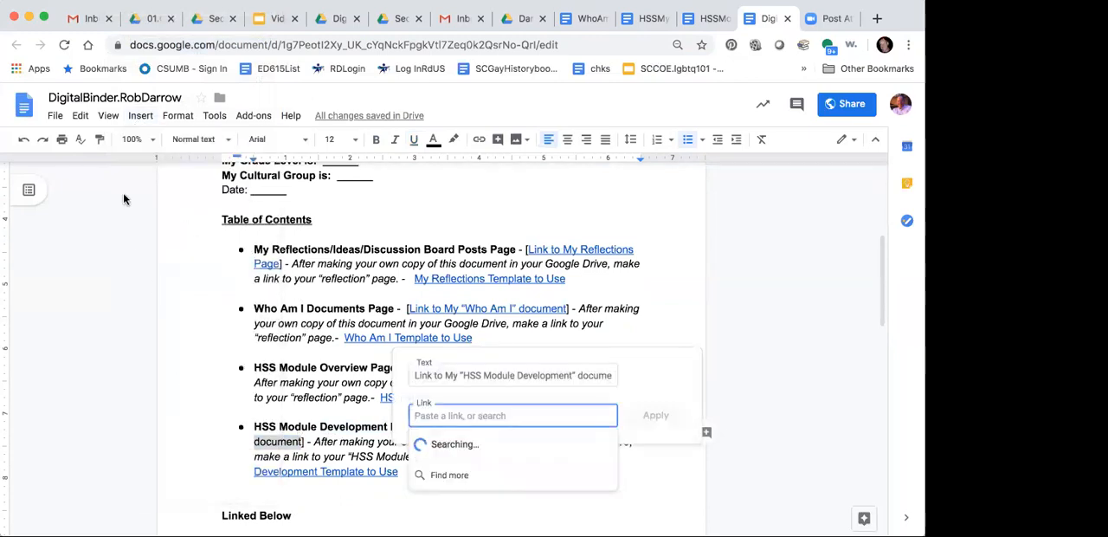
click(79, 116)
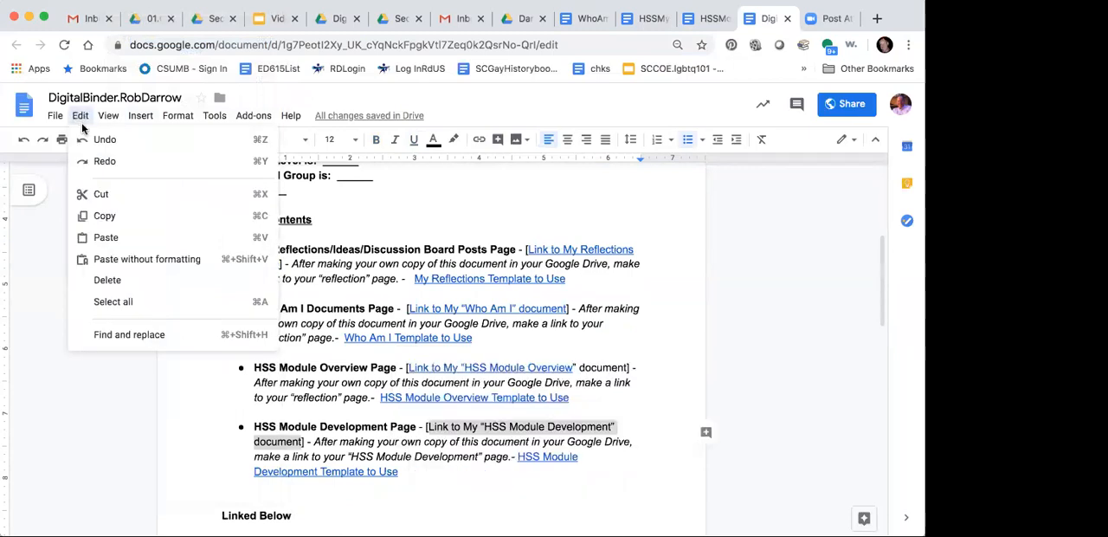
click(303, 379)
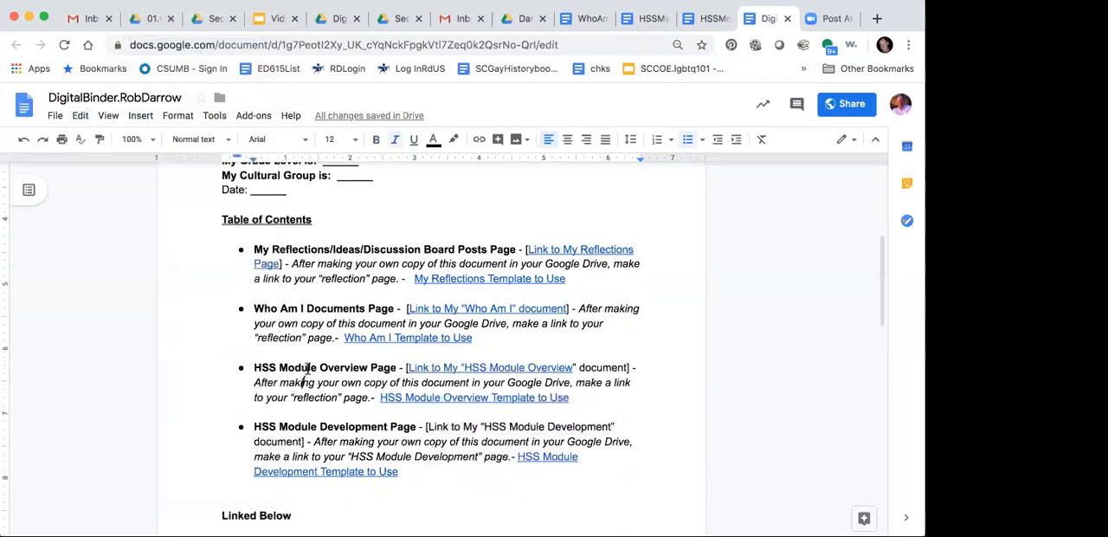
double_click(428, 428)
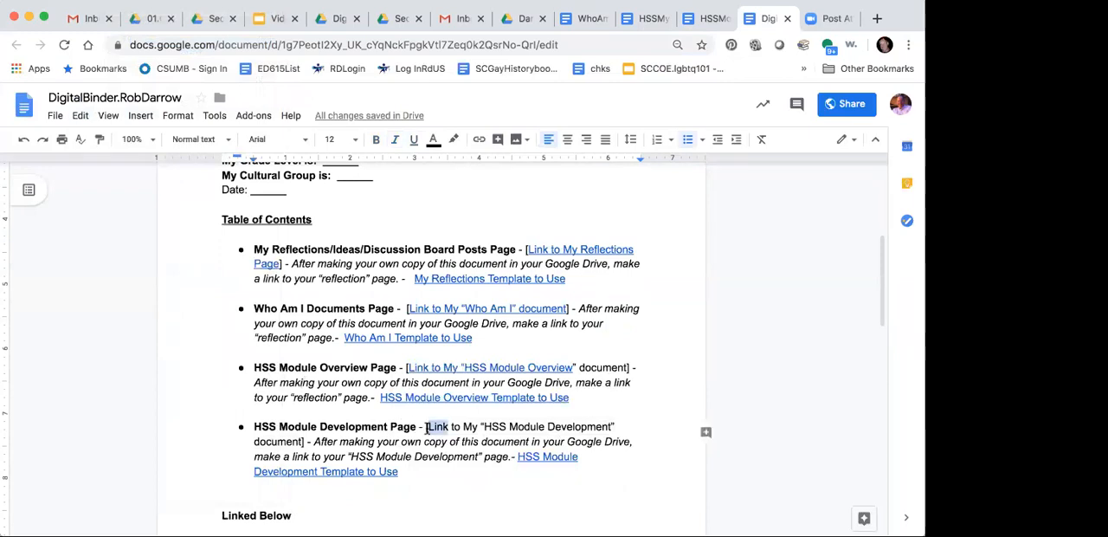
click(426, 428)
drag(427, 428, 303, 442)
click(302, 441)
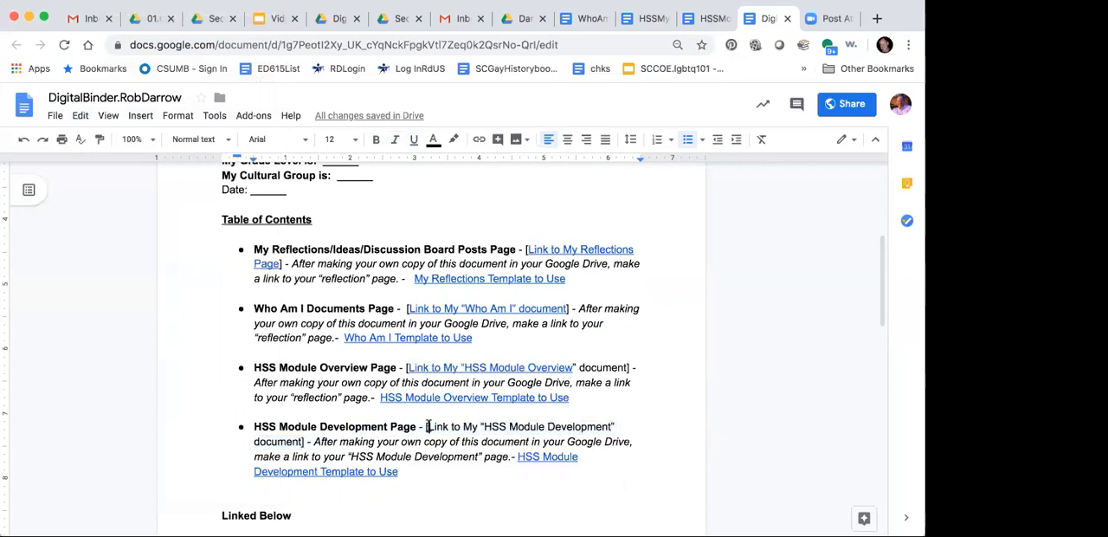
drag(427, 427, 303, 440)
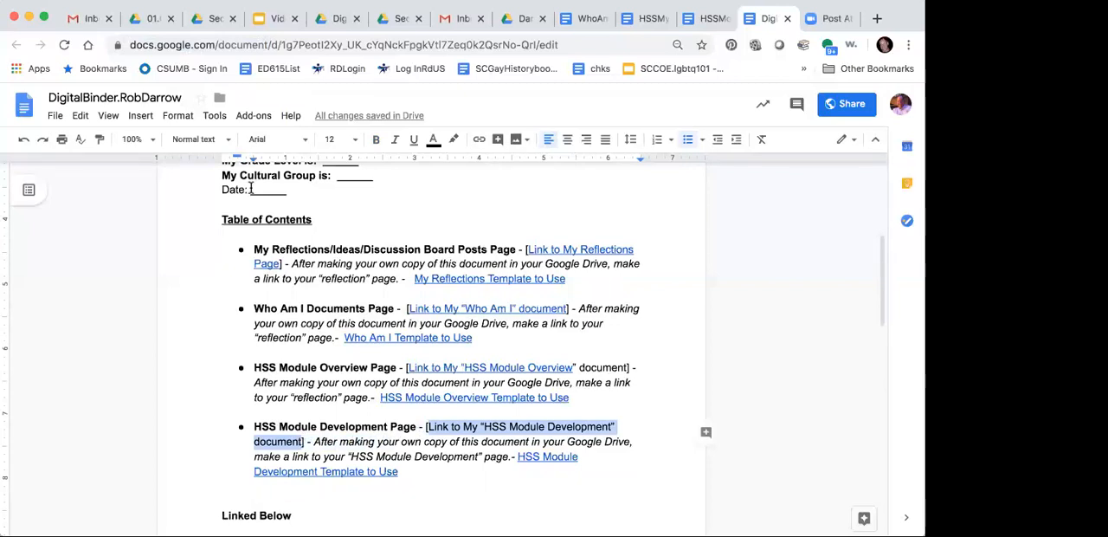
click(123, 0)
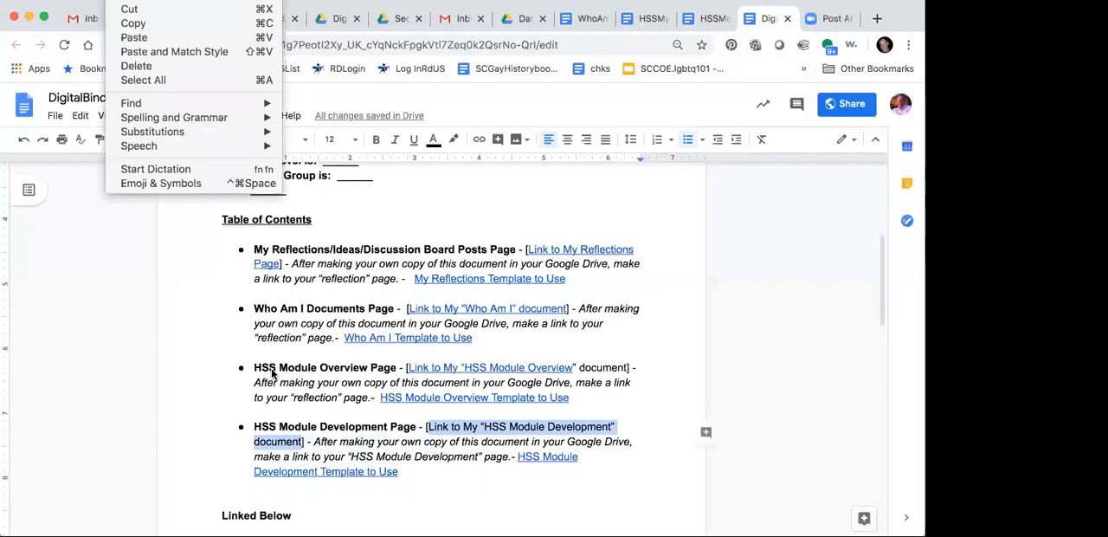
click(300, 400)
click(397, 422)
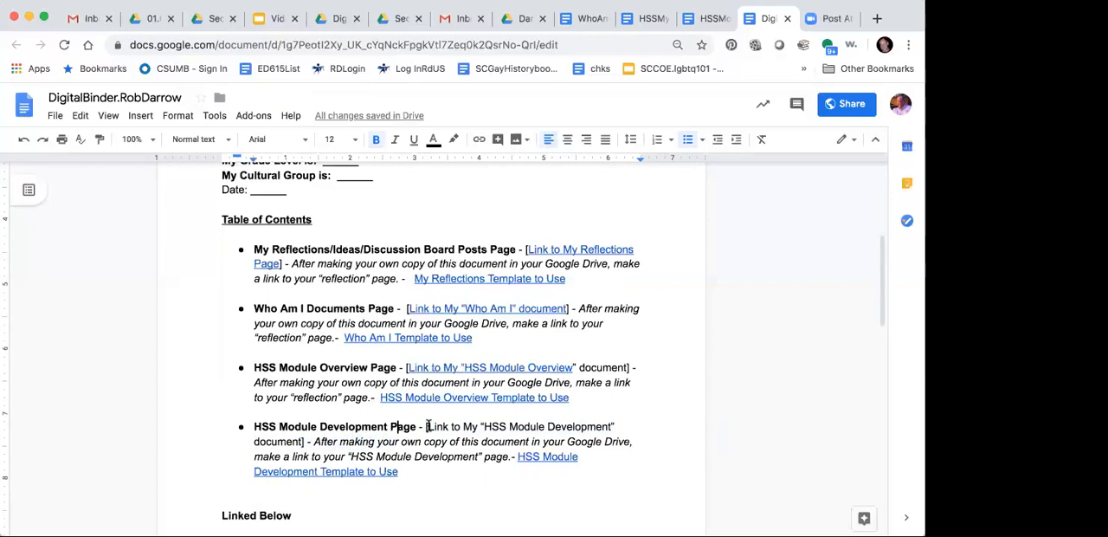
Step: Link the text "Link to My 'HSS Module Development' document" to the copied HSS Module Development document address
drag(427, 426, 301, 437)
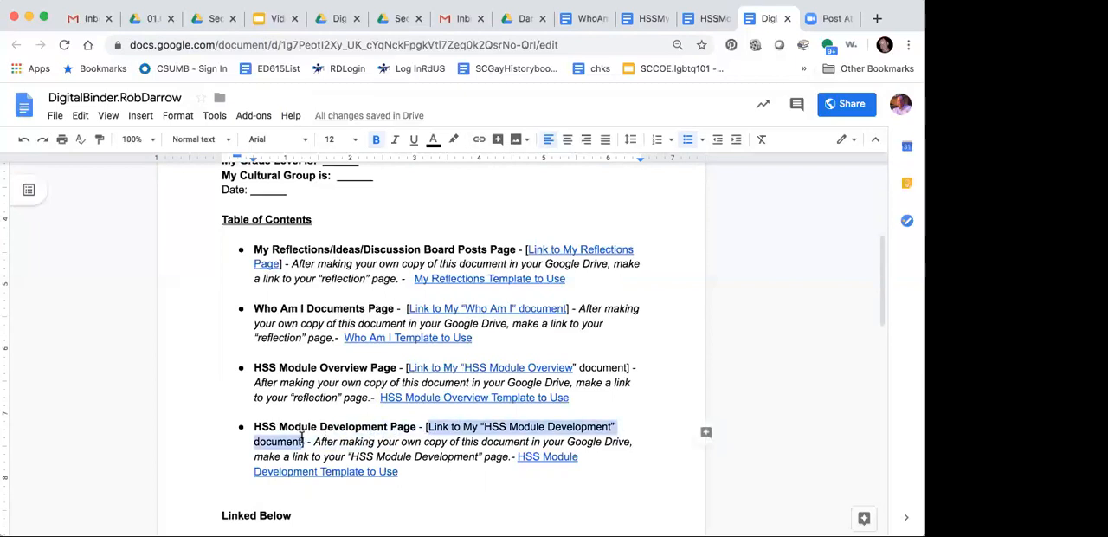
click(141, 116)
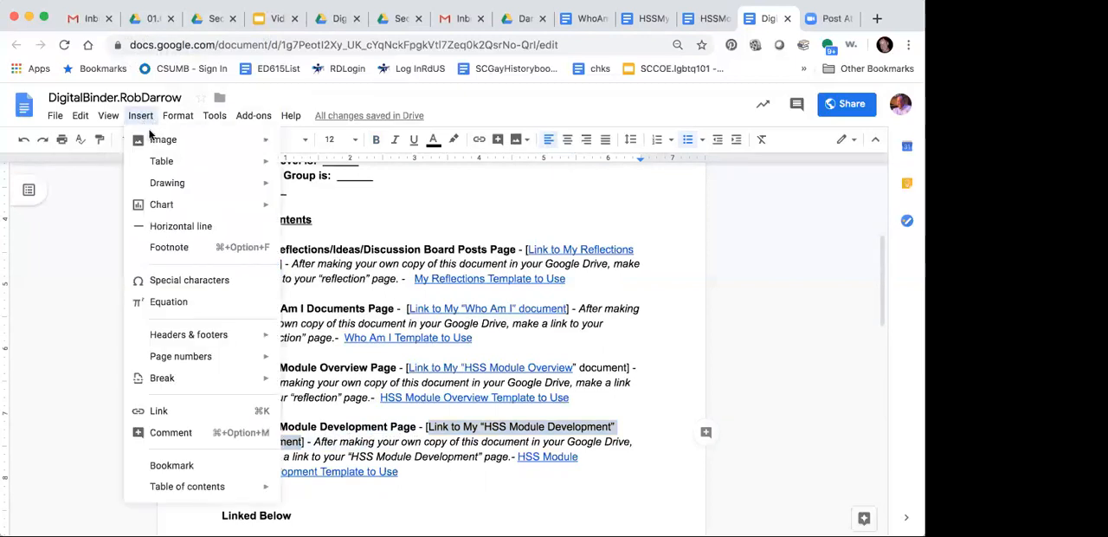
click(172, 411)
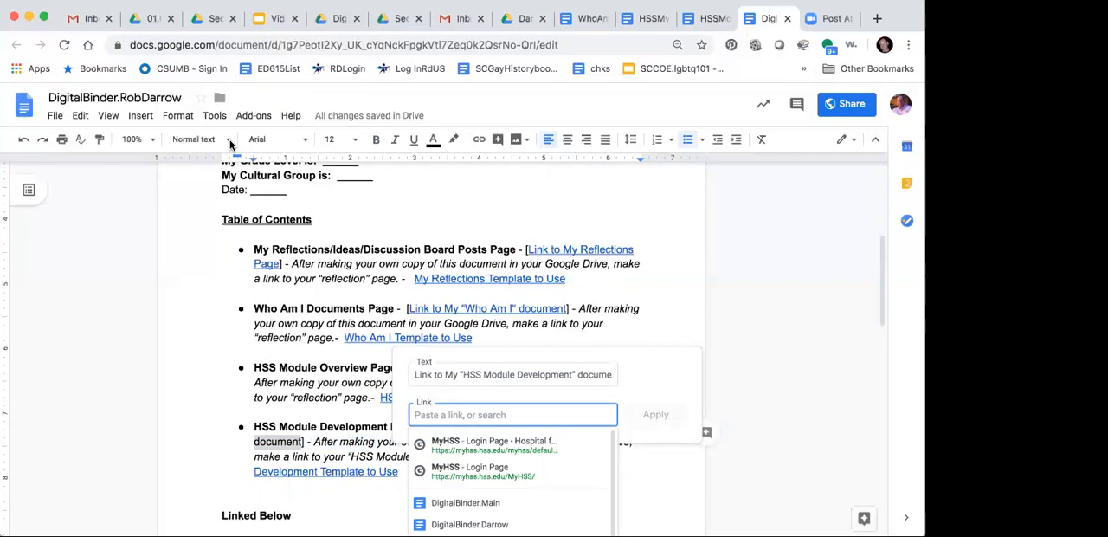
click(119, 0)
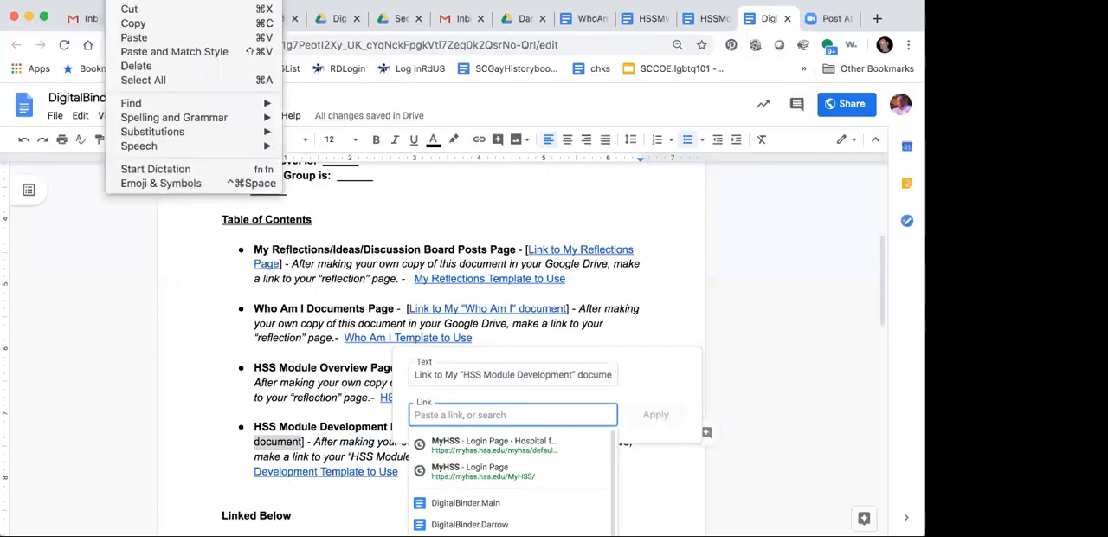
click(140, 38)
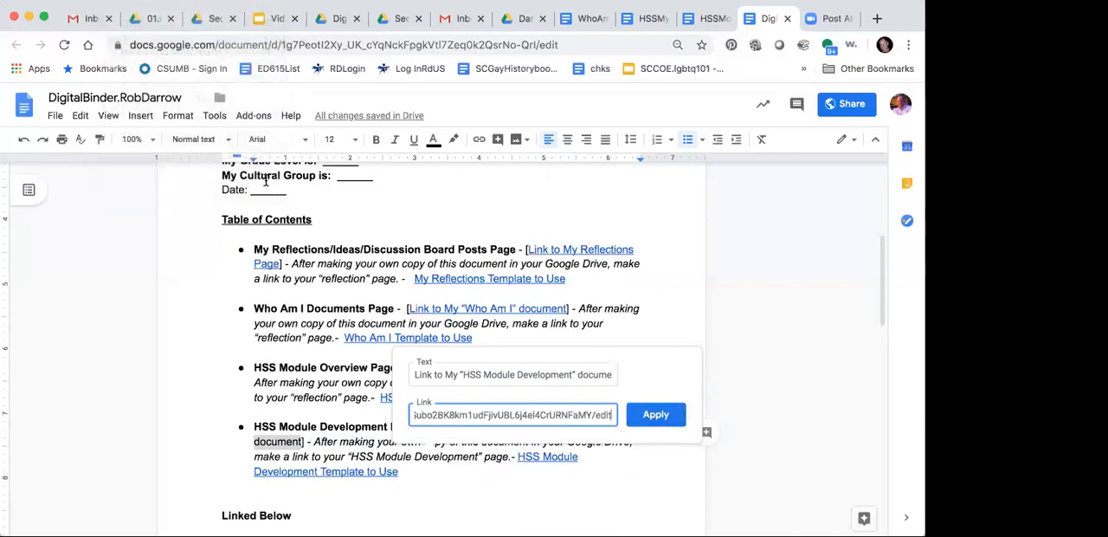
click(655, 414)
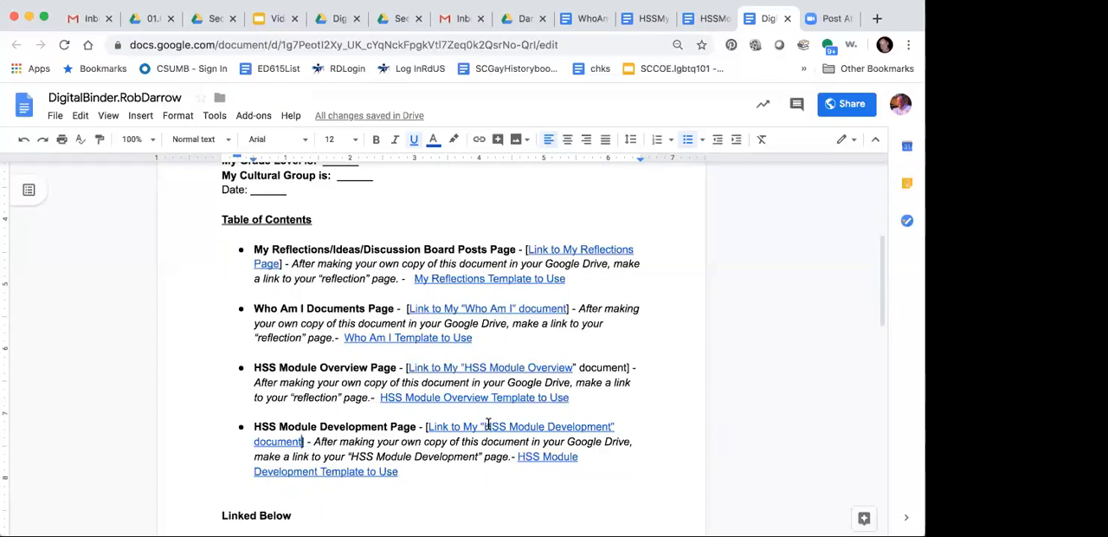
Step: Open the HSS Module Development document through its new binder link and append a dash and the owner's surname to the heading
click(488, 425)
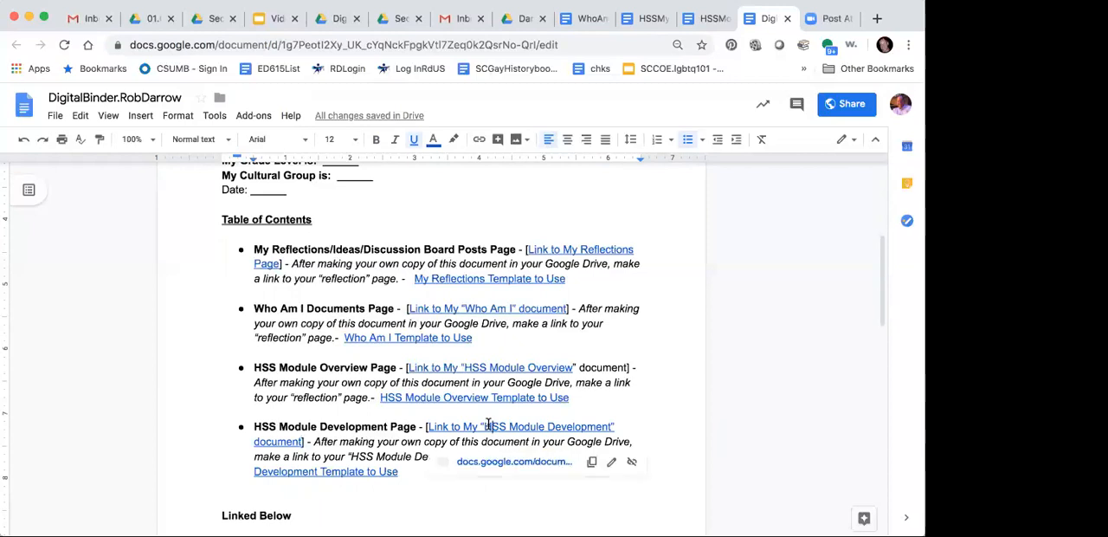
click(493, 463)
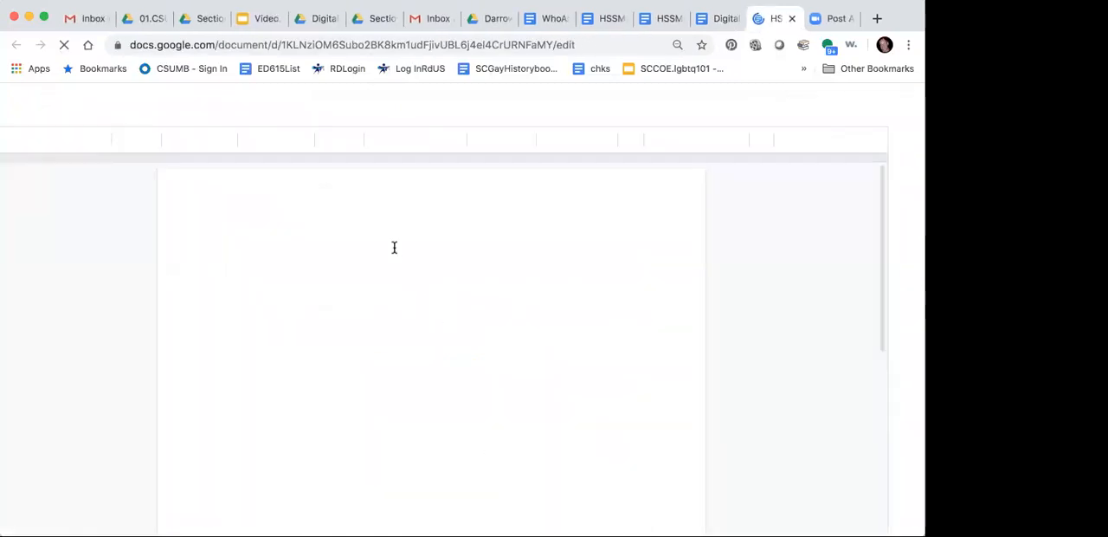
click(366, 398)
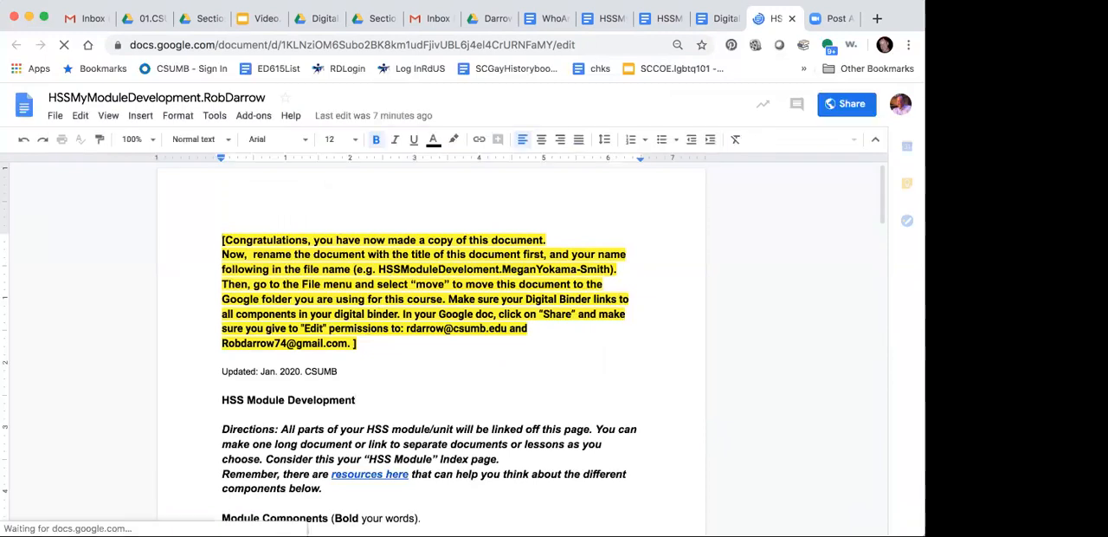
text(- Darrow)
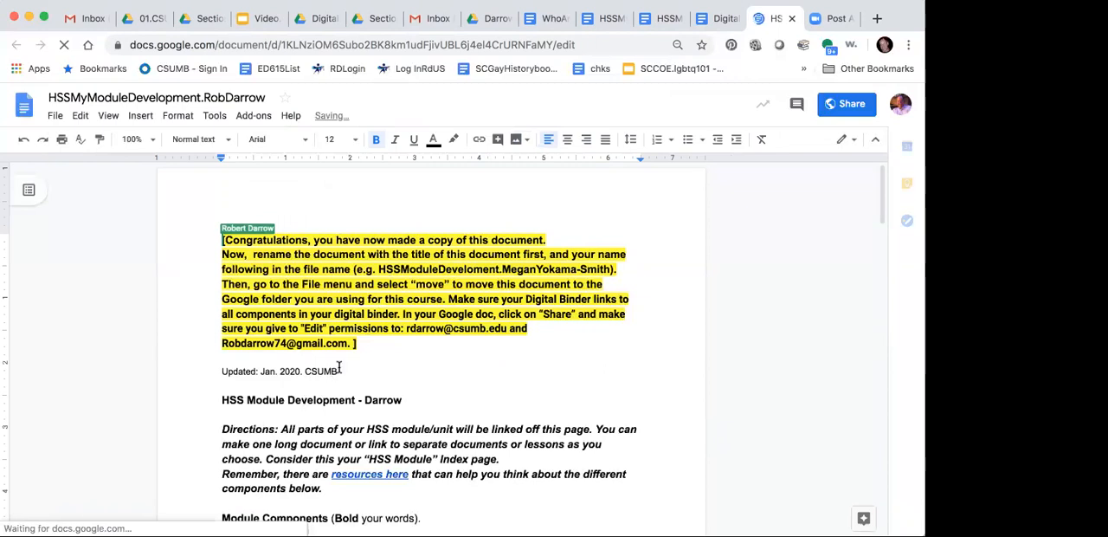
Step: Delete the yellow instructions, the "Updated: Jan. 2020. CSUMB" line and the extra blank line above the HSS Module Development heading
drag(341, 370, 208, 238)
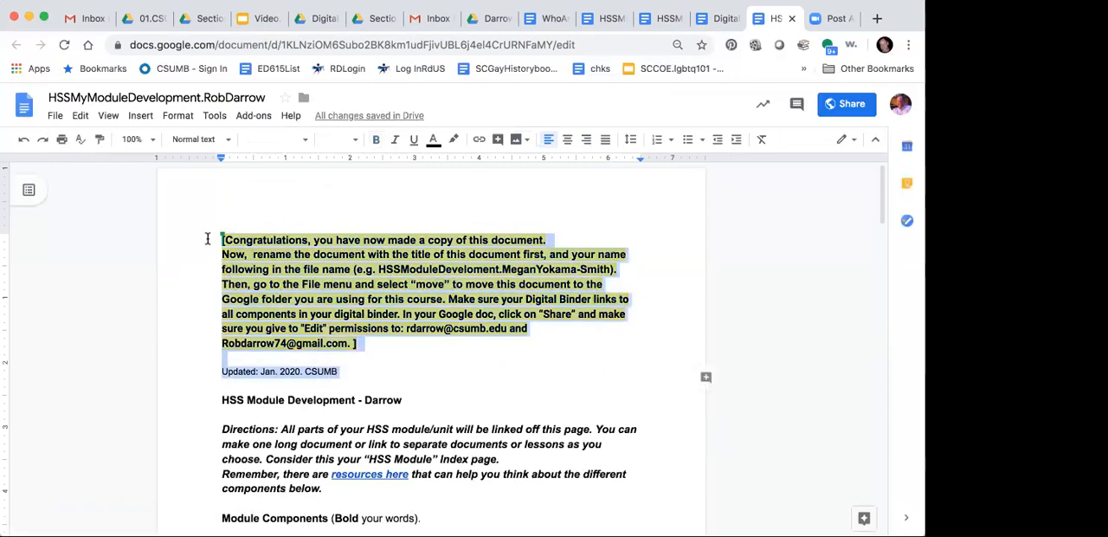
key(BackSpace)
click(218, 266)
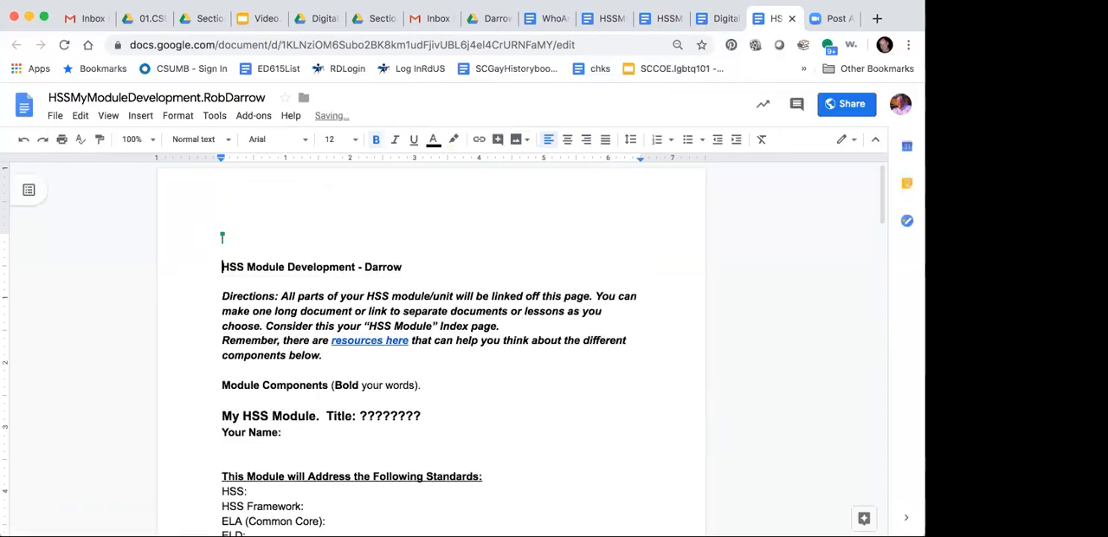
key(BackSpace)
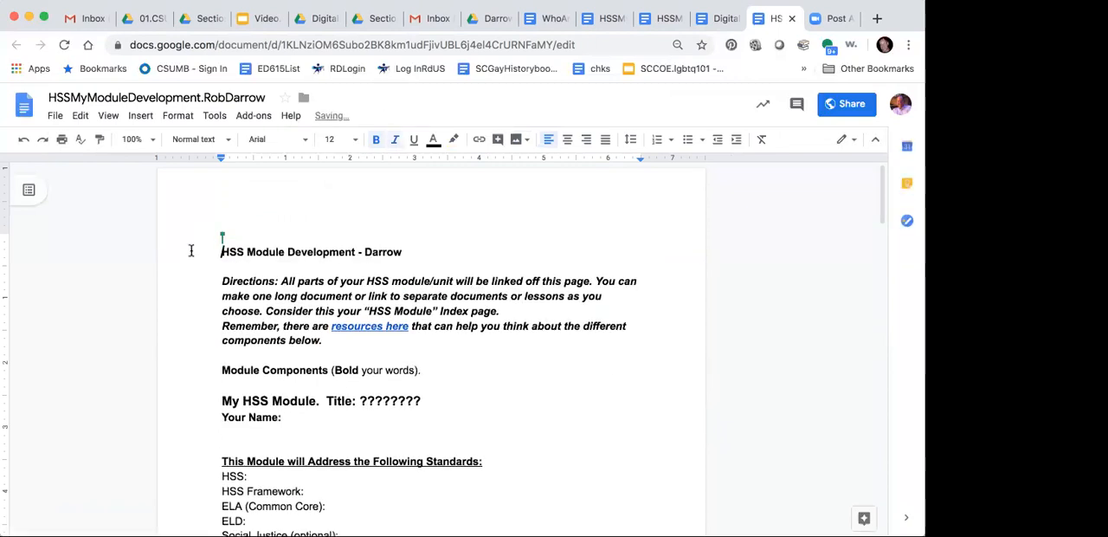
Step: Close all open copies of the HSS Module Development, HSS Module Overview and Who Am I documents, leaving the Digital Binder open
click(791, 19)
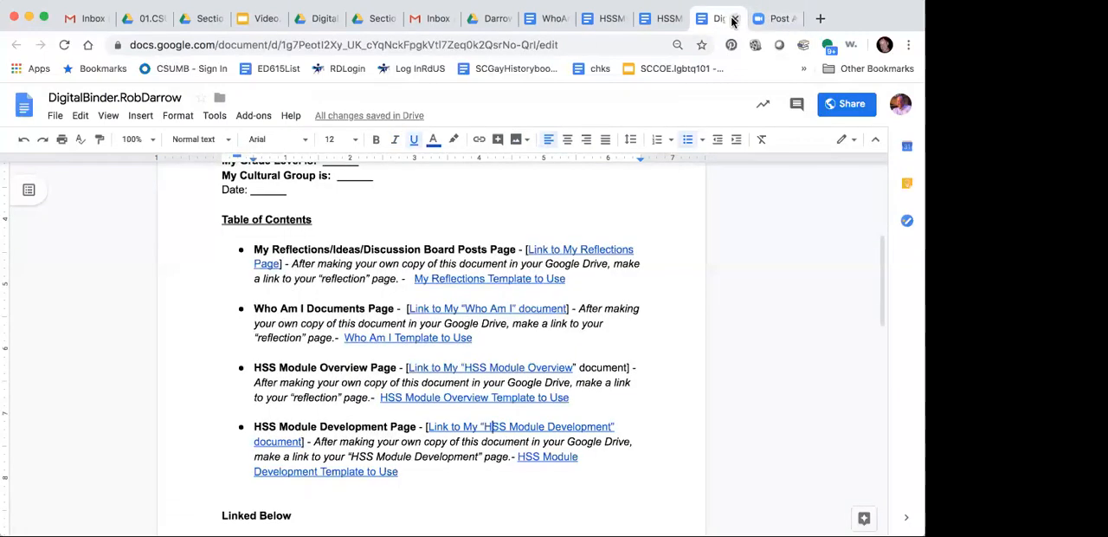
click(660, 19)
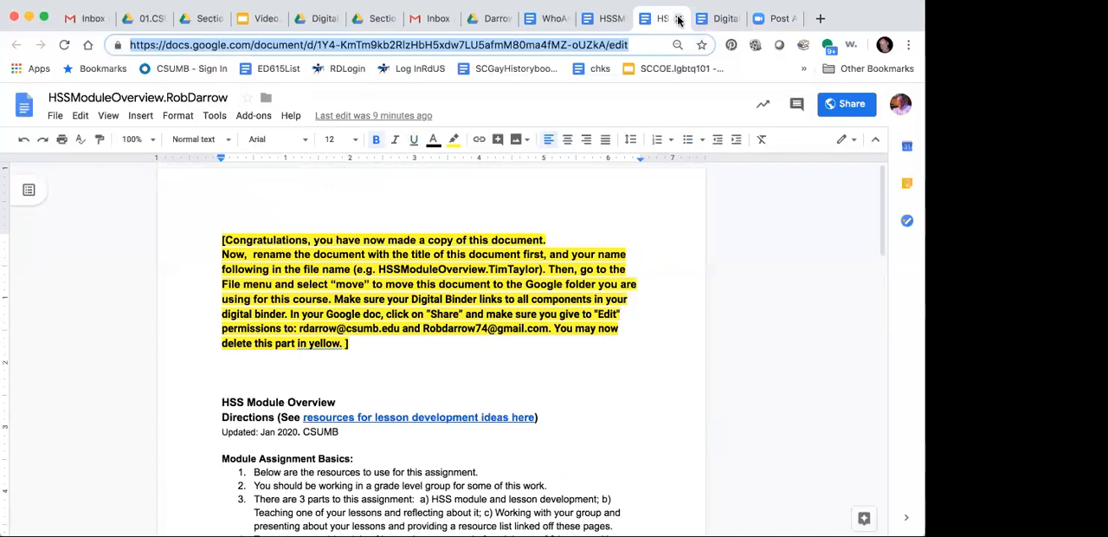
click(678, 19)
click(609, 19)
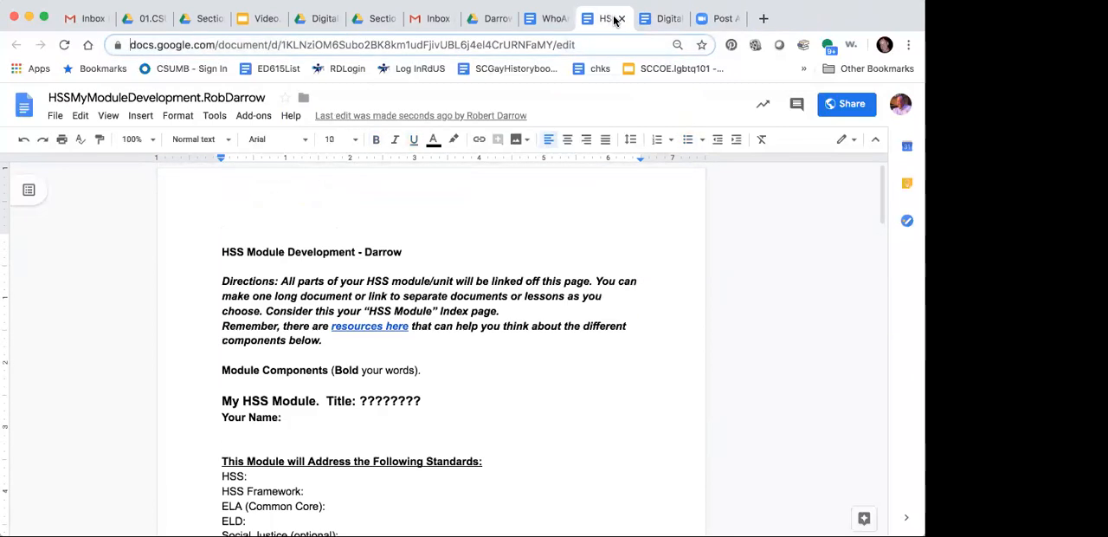
click(621, 19)
click(553, 19)
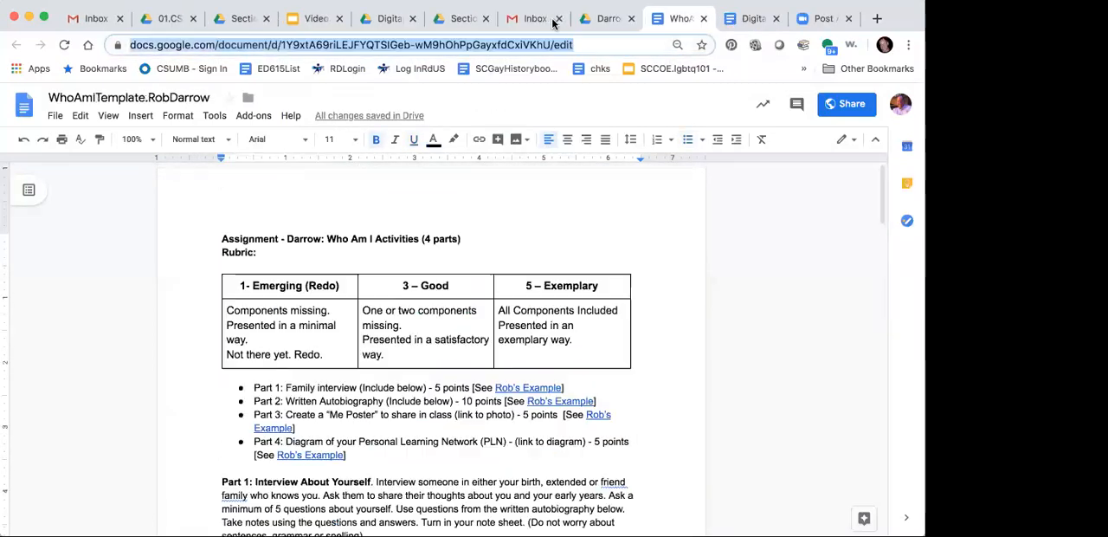
click(705, 19)
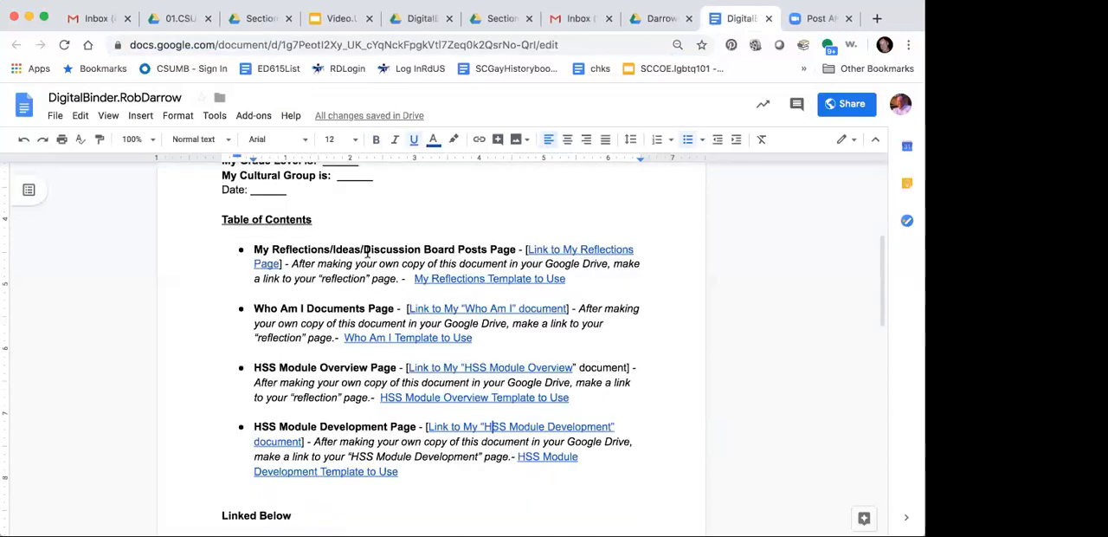
Step: Check the "Link to My Reflections Page" link by opening its document, and close that document again
click(558, 249)
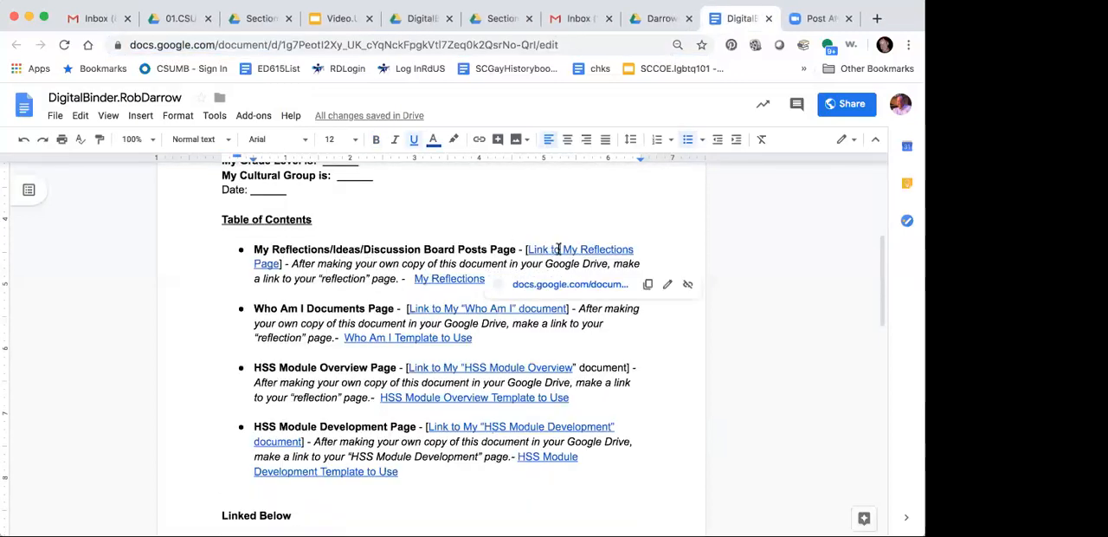
click(549, 284)
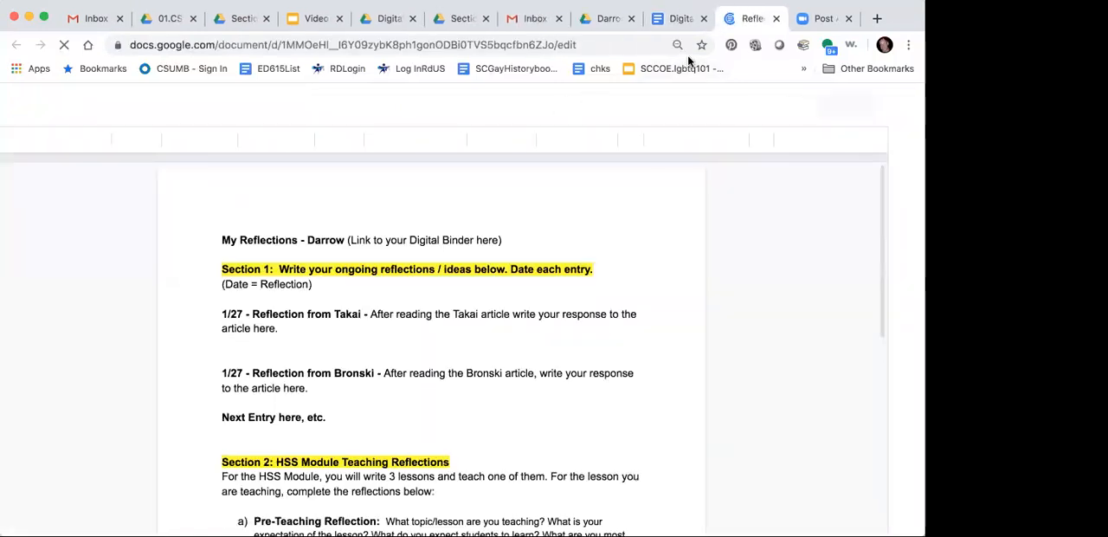
click(777, 22)
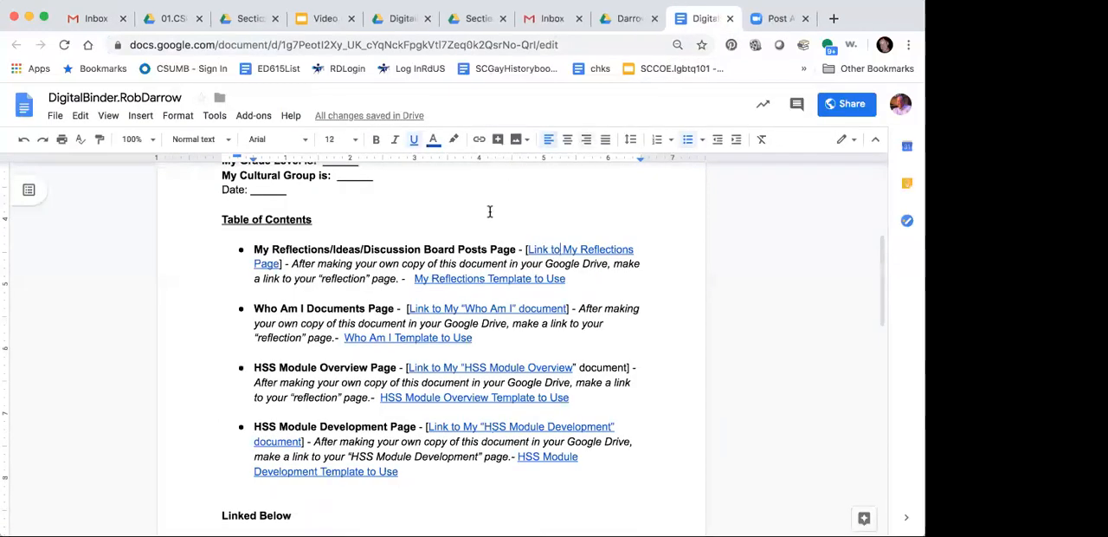
Step: Check the "Link to My 'Who Am I' document" link by opening its document, and close that document again
scroll(383, 284, down, 1)
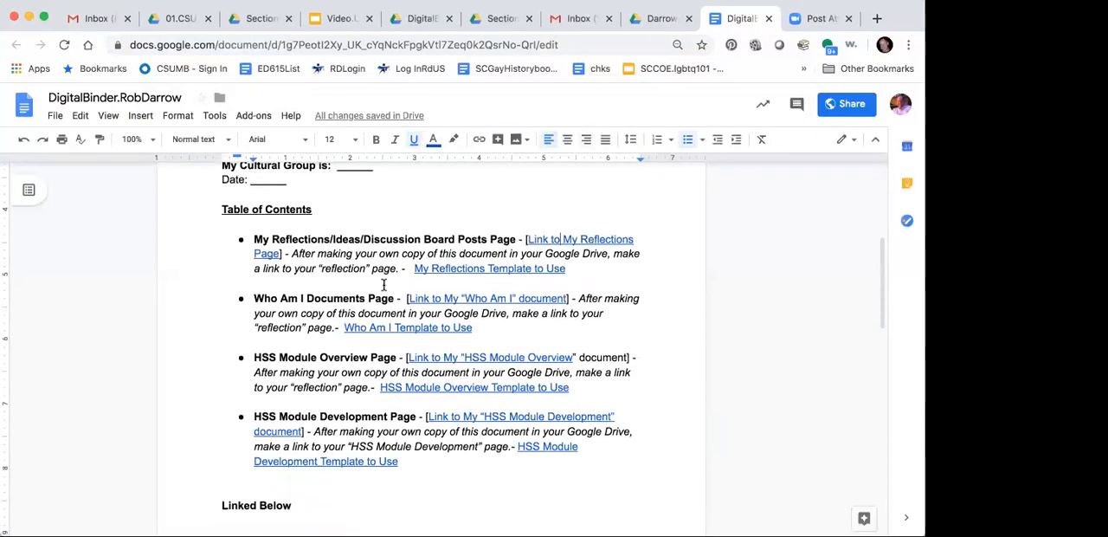
click(488, 299)
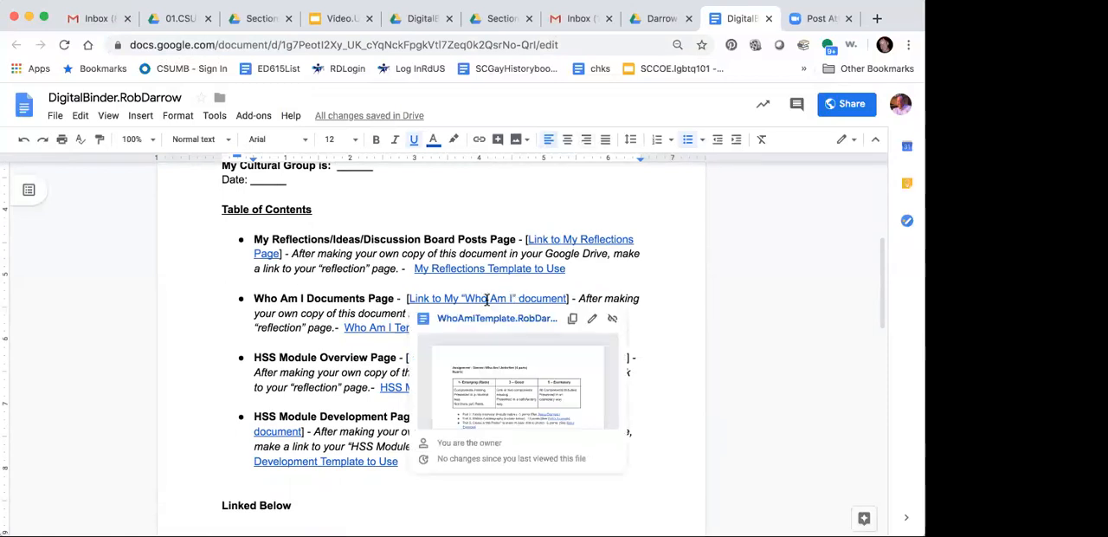
scroll(485, 372, down, 2)
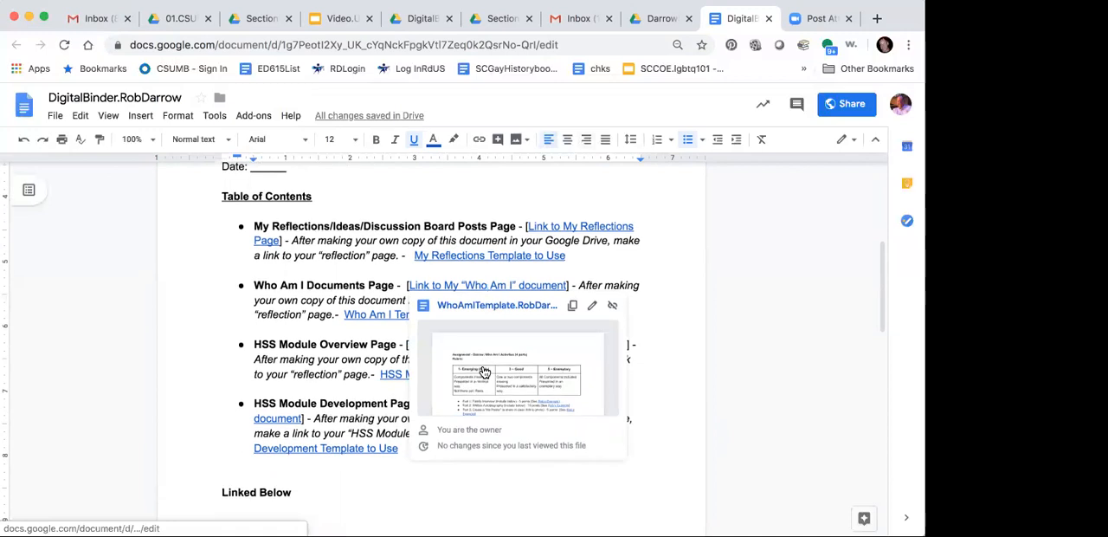
scroll(483, 368, down, 1)
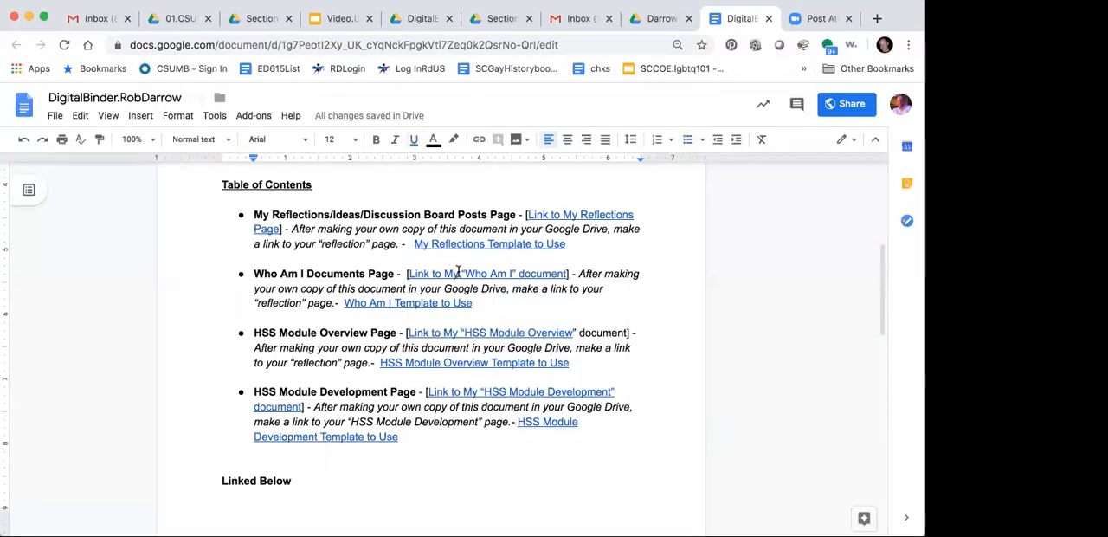
click(468, 294)
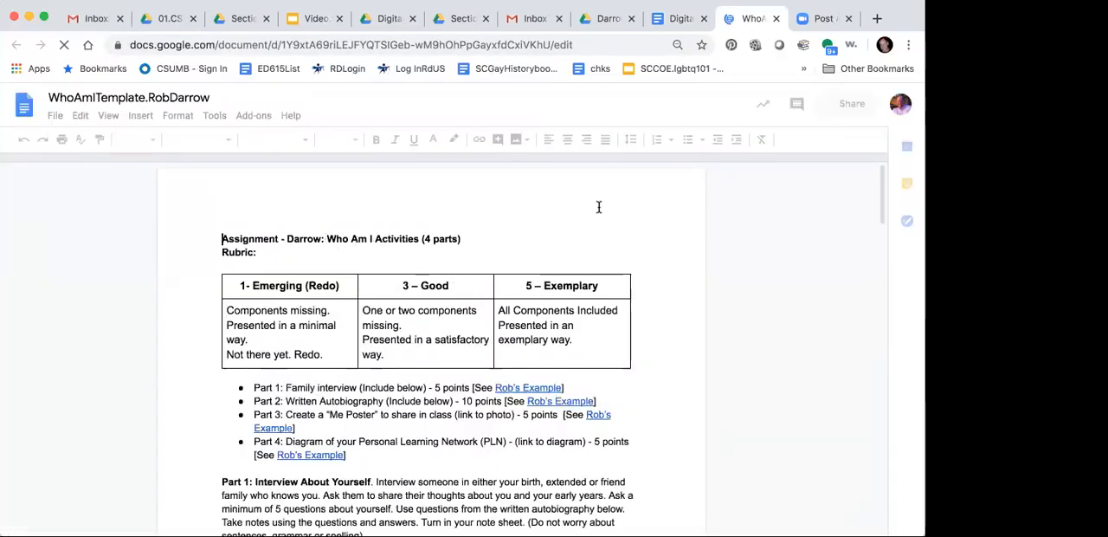
key(ctrl+shift+Tab)
click(775, 19)
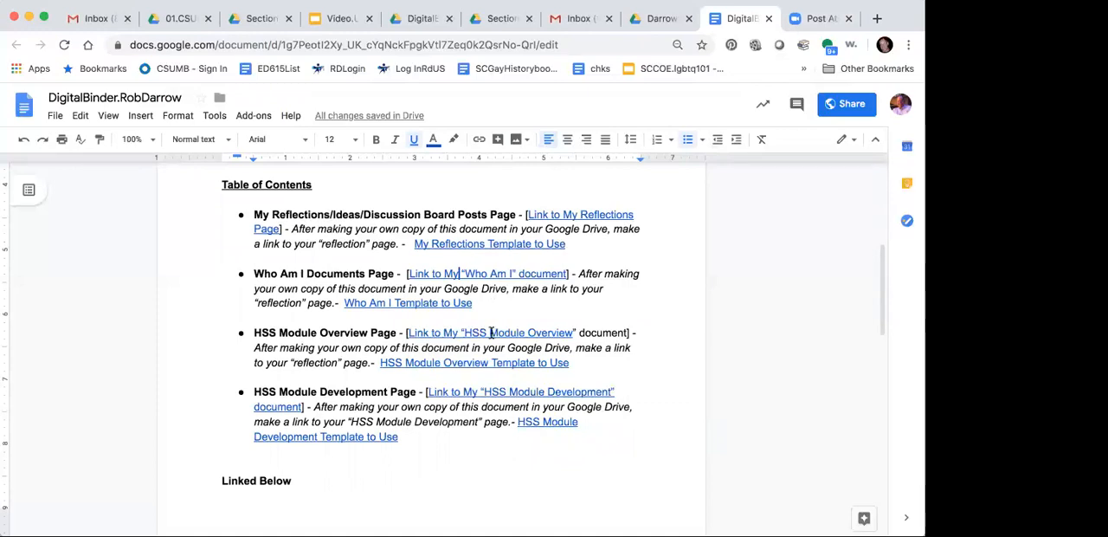
Step: Open the HSS Module Overview document through its binder link and append a dash and the owner's surname to the heading
click(491, 332)
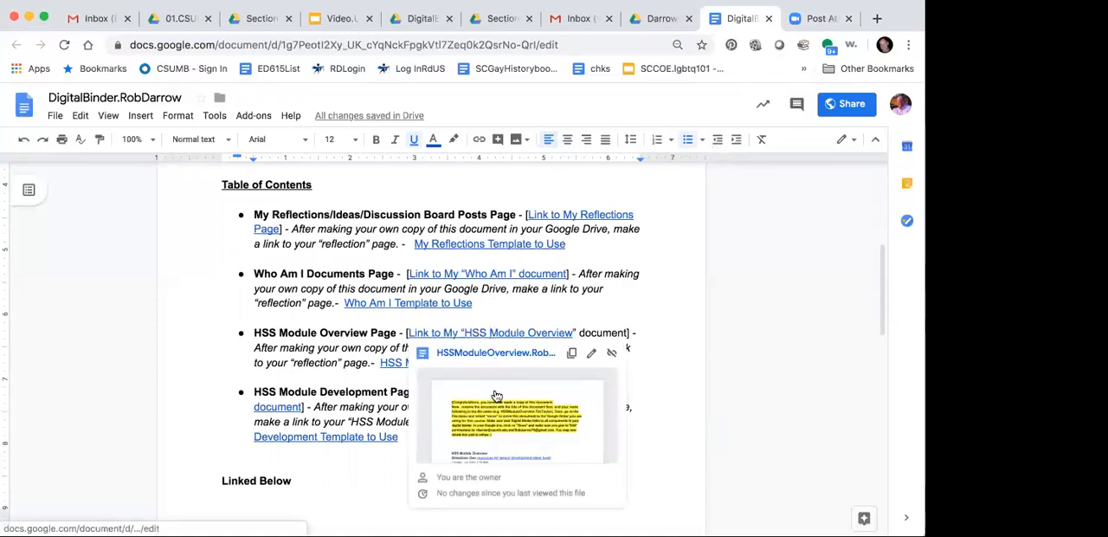
scroll(496, 396, down, 1)
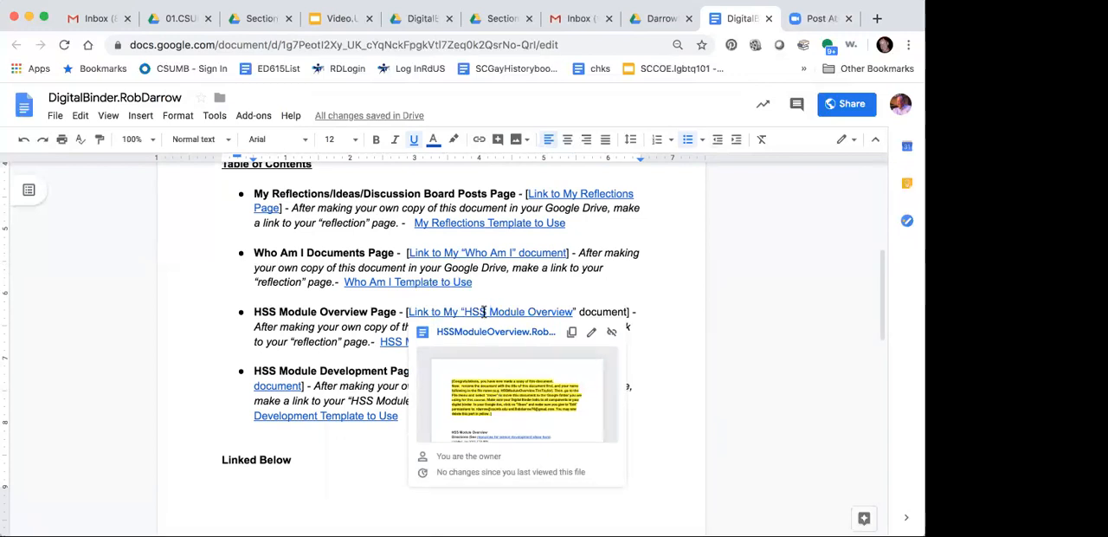
click(477, 332)
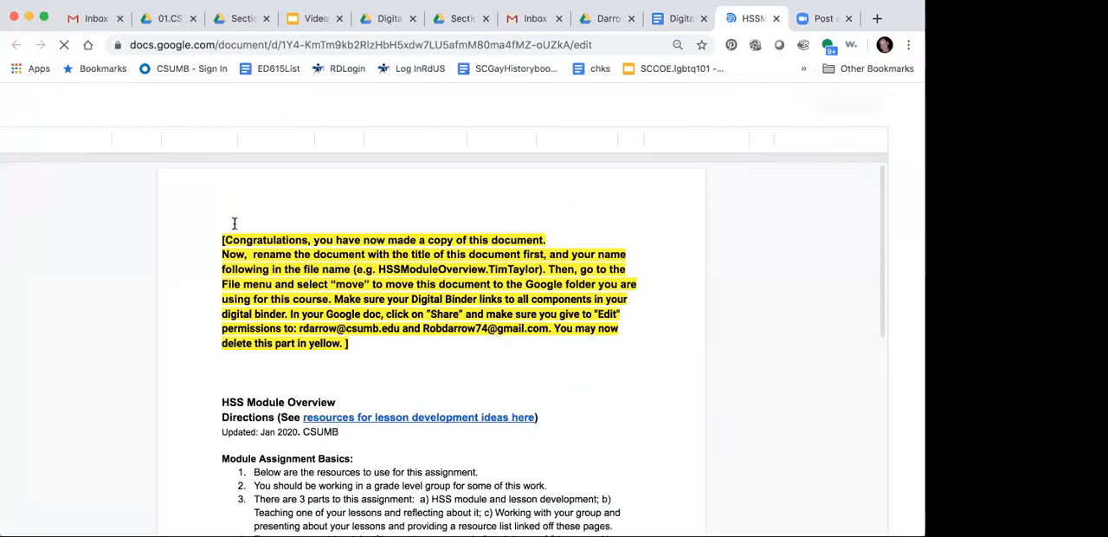
click(339, 402)
text(- )
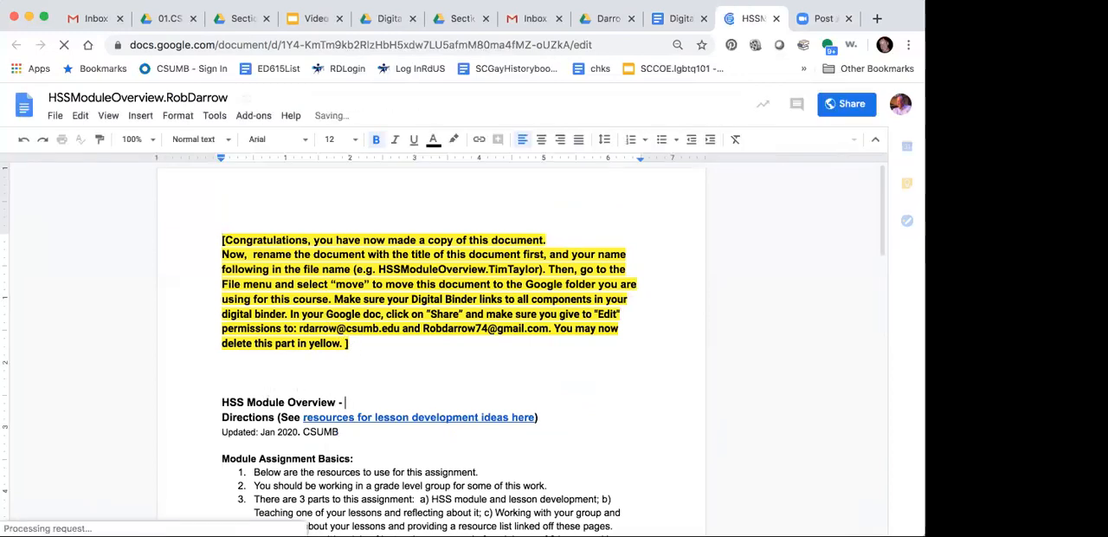
text(Darrow)
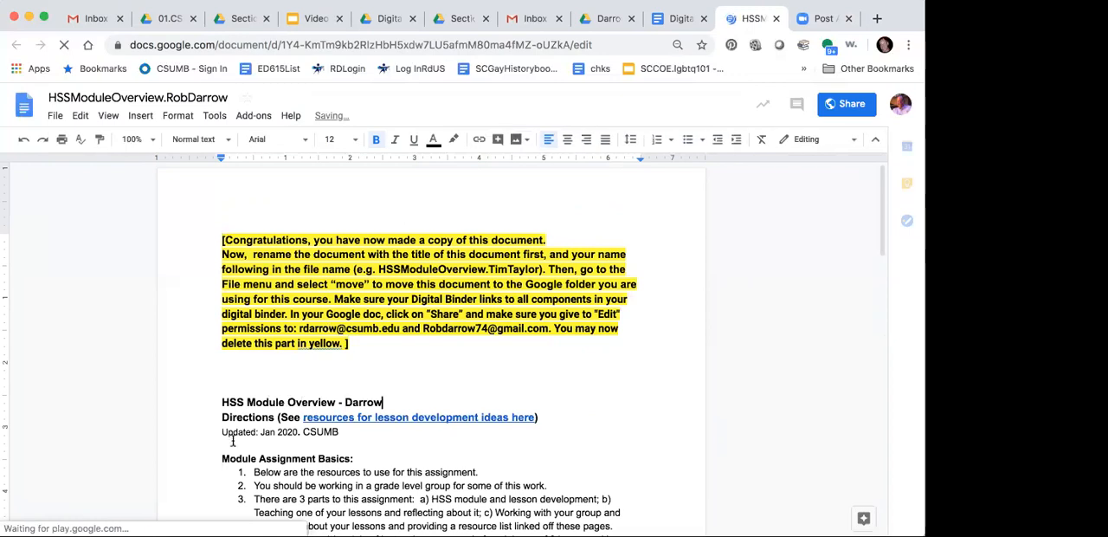
Step: Delete the yellow instructions and blank lines above the HSS Module Overview heading, and close the document
drag(223, 402, 209, 238)
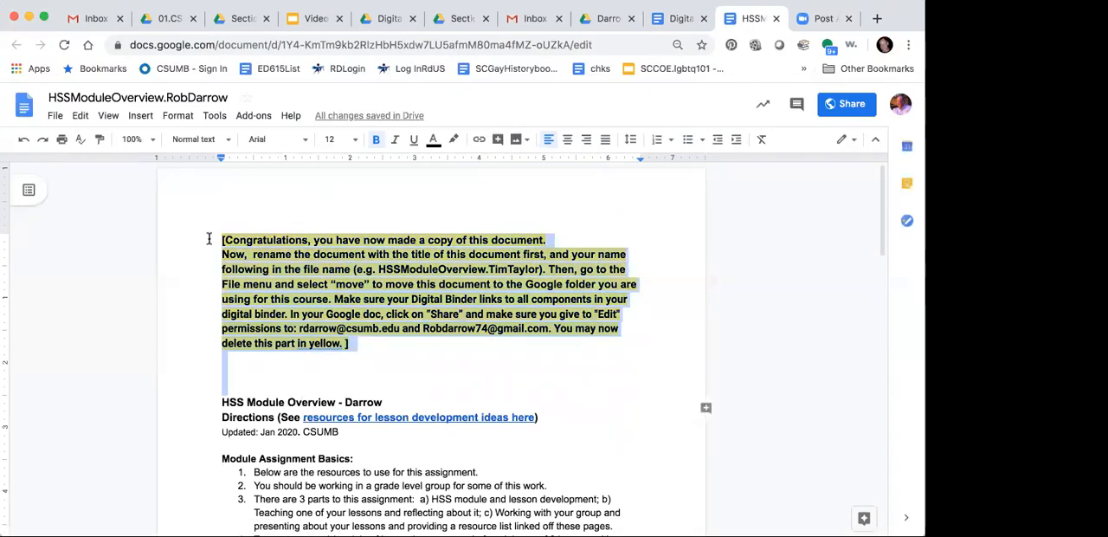
key(Delete)
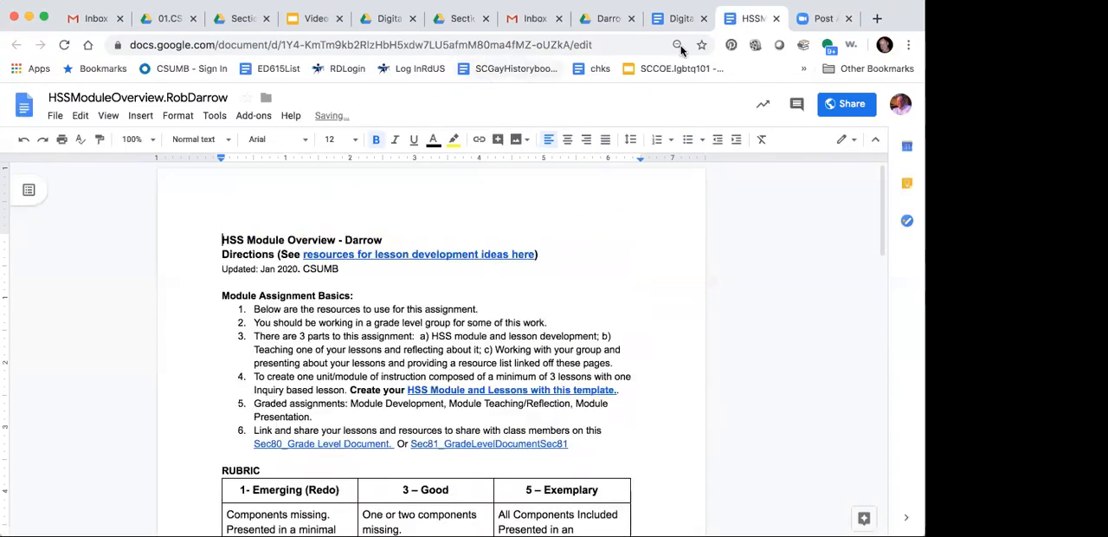
click(775, 20)
Step: Check the target of the "Link to My 'HSS Module Development' document" link in its preview, and dismiss the preview
click(510, 371)
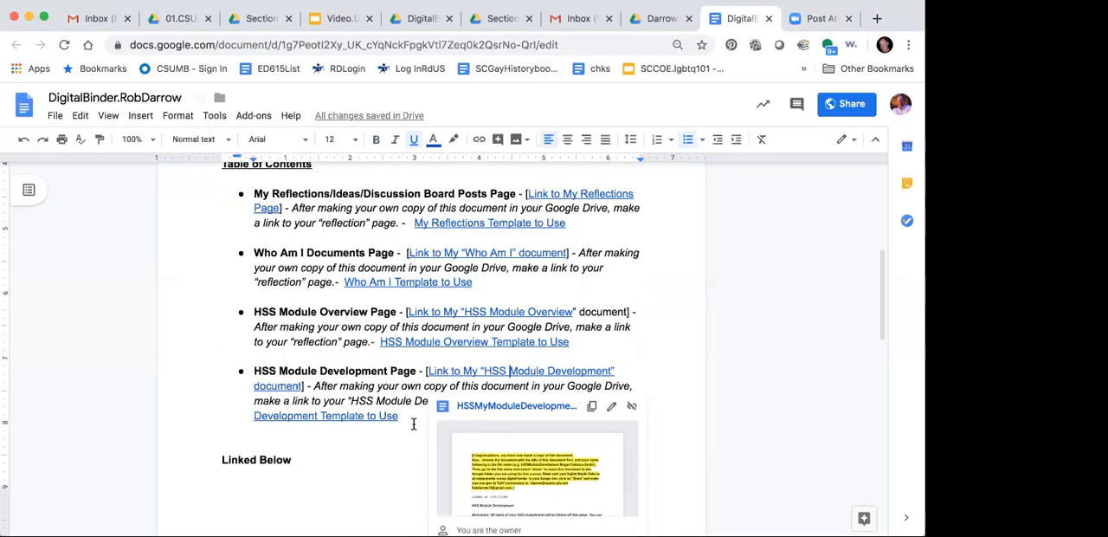
scroll(413, 424, down, 1)
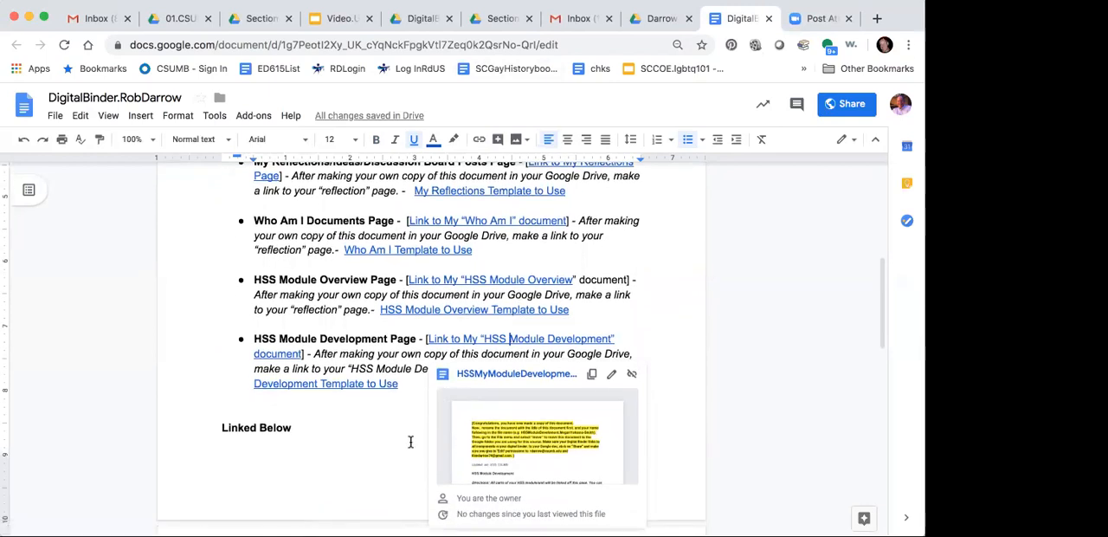
click(326, 297)
Step: Review the whole Digital Binder, from the table of contents through the curriculum guides and resource sharing sections, back to the opening instructions
scroll(325, 298, up, 2)
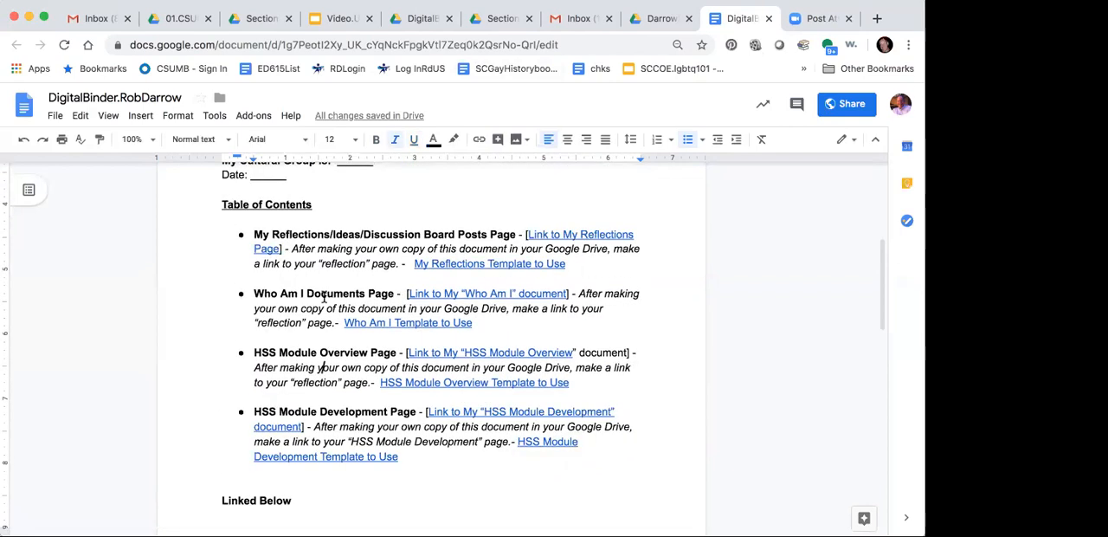
scroll(325, 297, up, 1)
scroll(323, 293, up, 1)
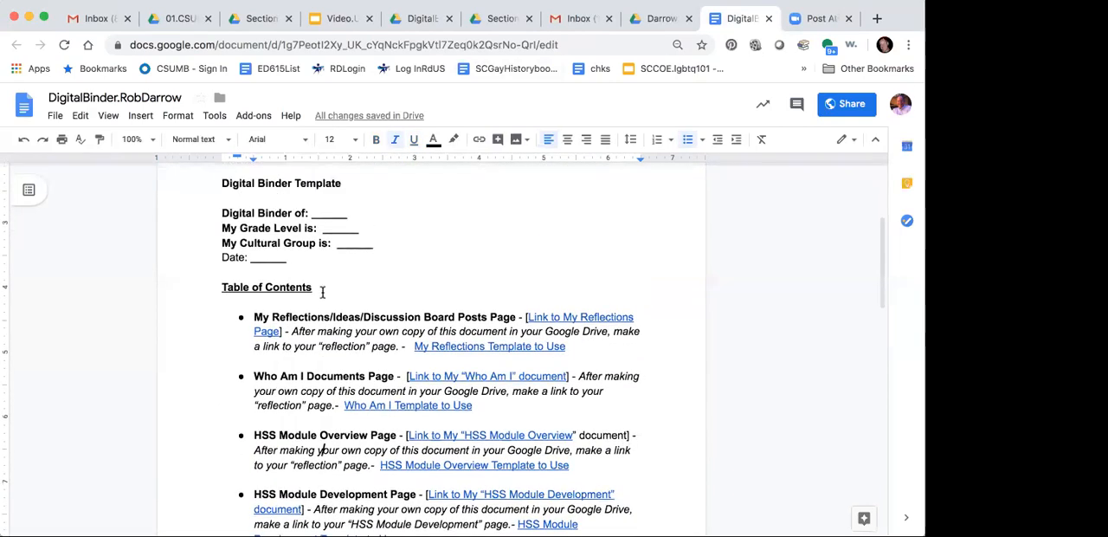
scroll(322, 293, down, 1)
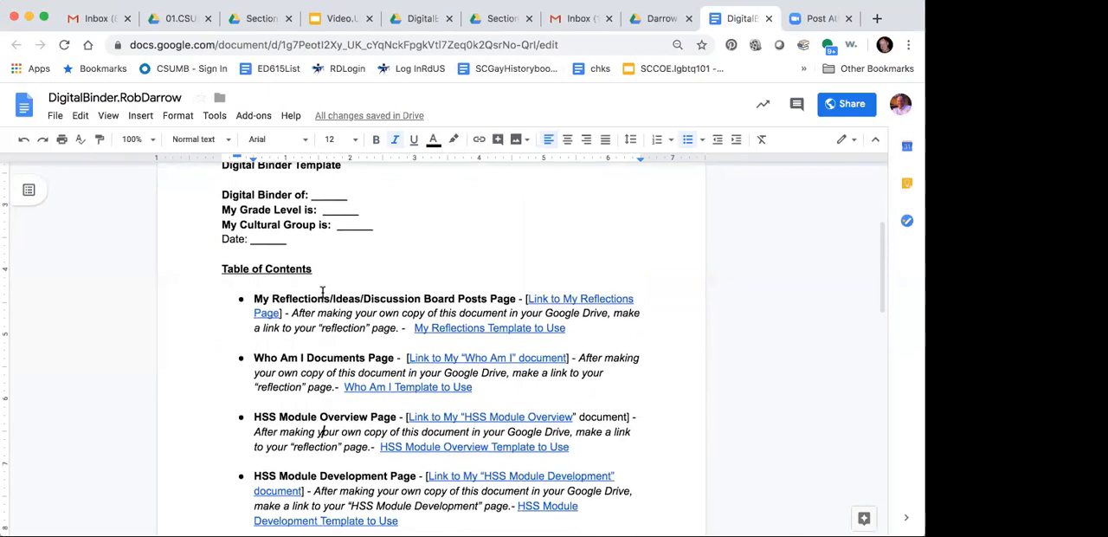
scroll(324, 320, down, 1)
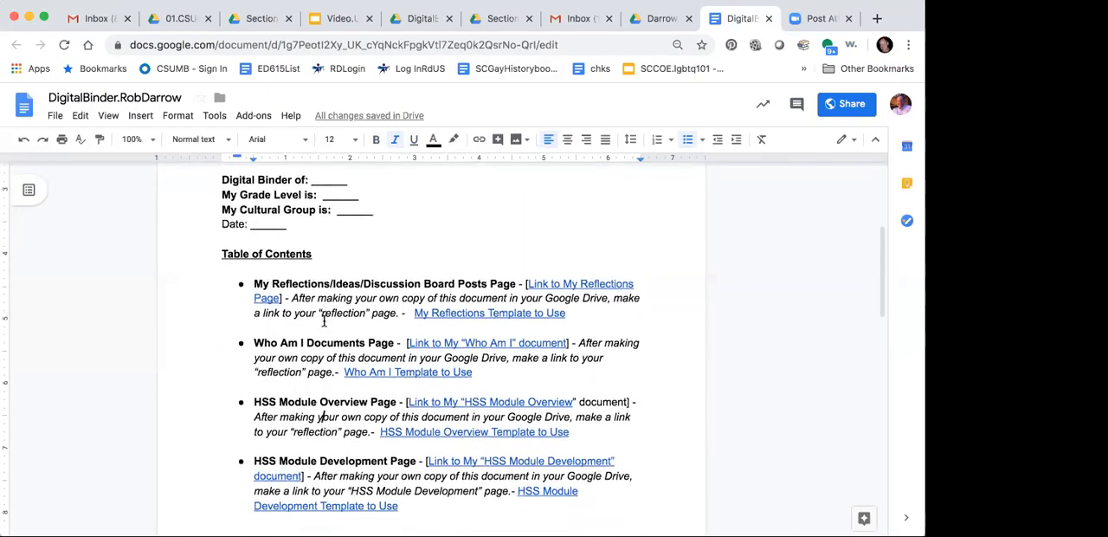
scroll(323, 320, down, 10)
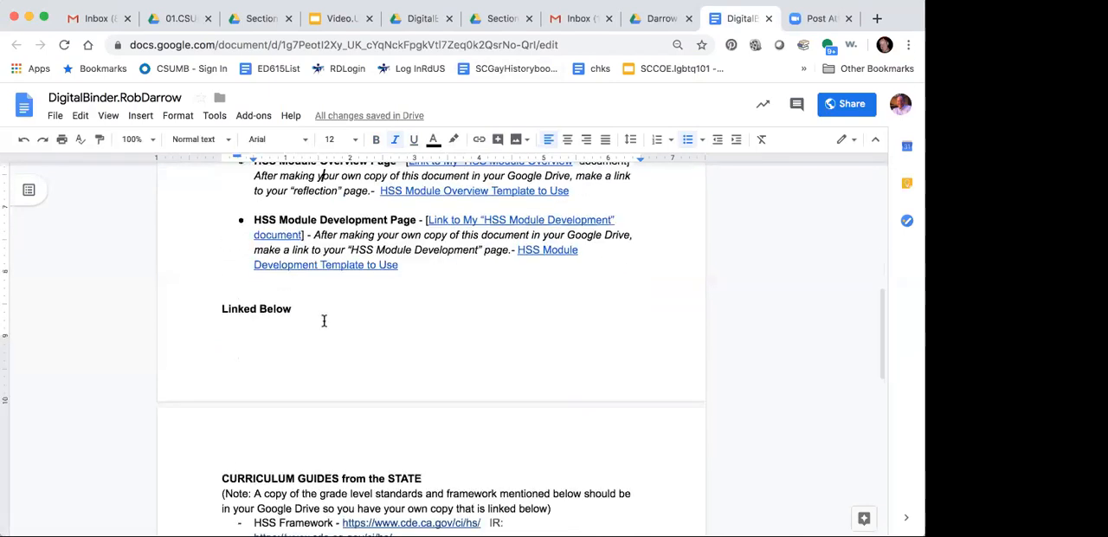
scroll(324, 319, down, 11)
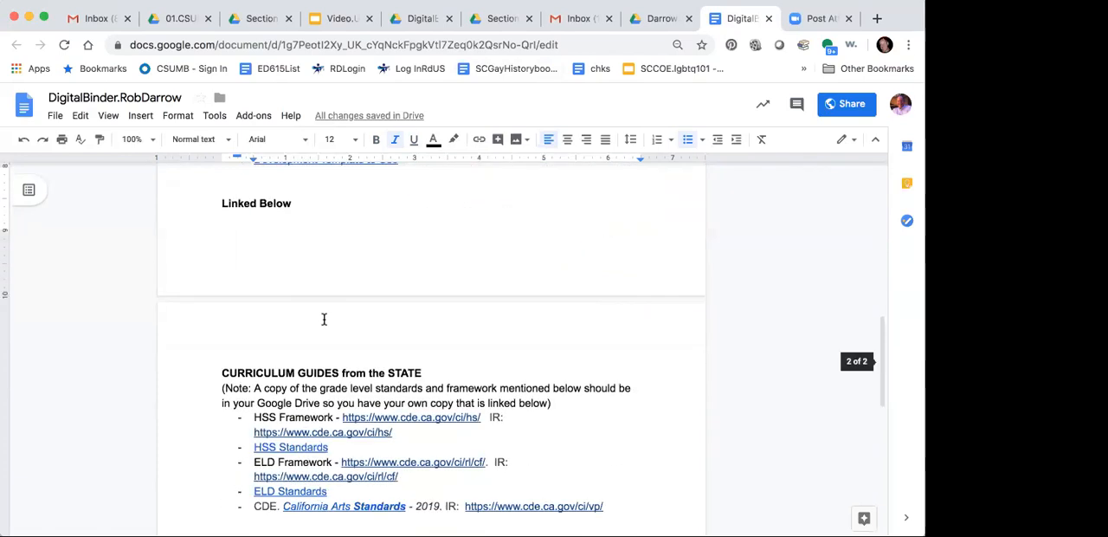
scroll(324, 320, down, 9)
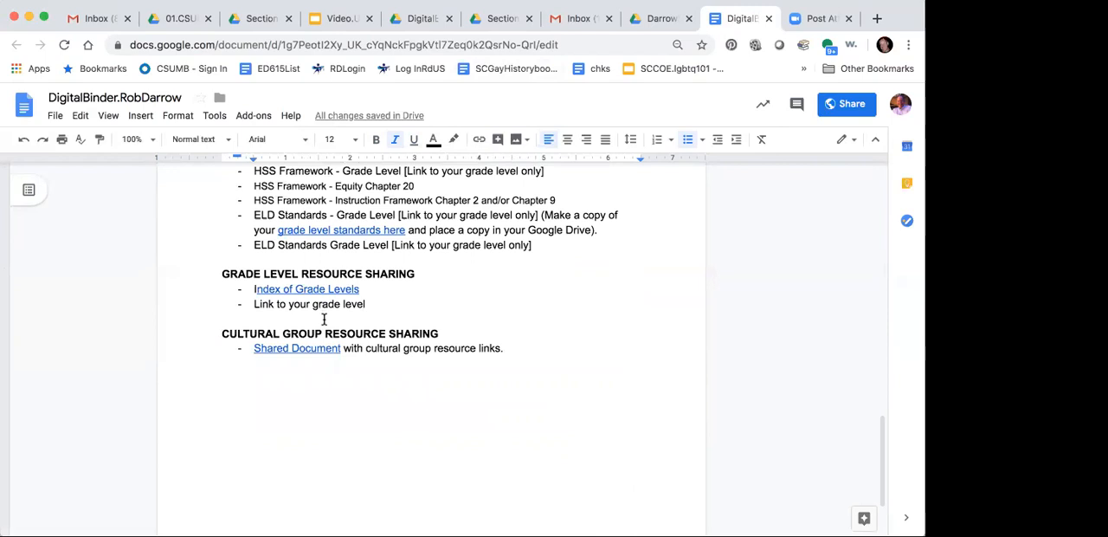
scroll(324, 319, up, 11)
scroll(323, 319, up, 15)
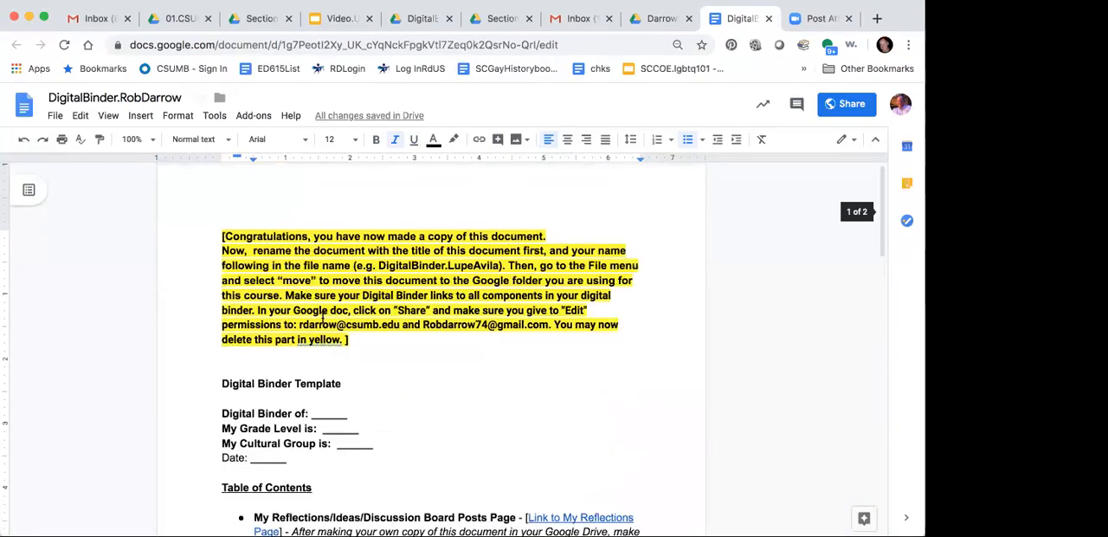